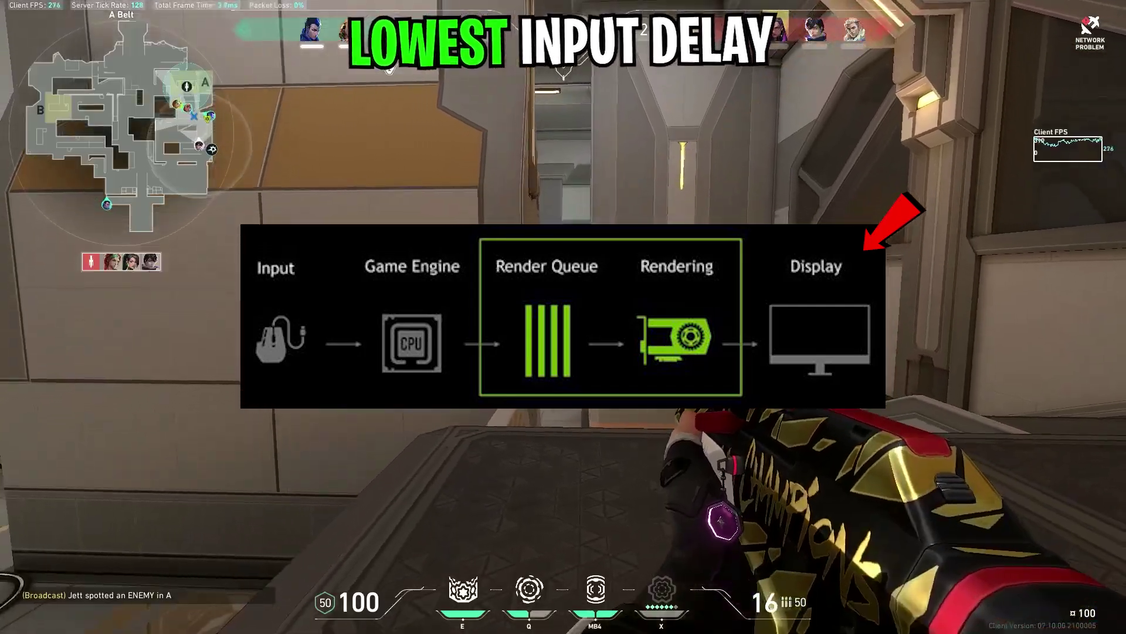
{"action": "left_click", "coordinate": [563, 316]}
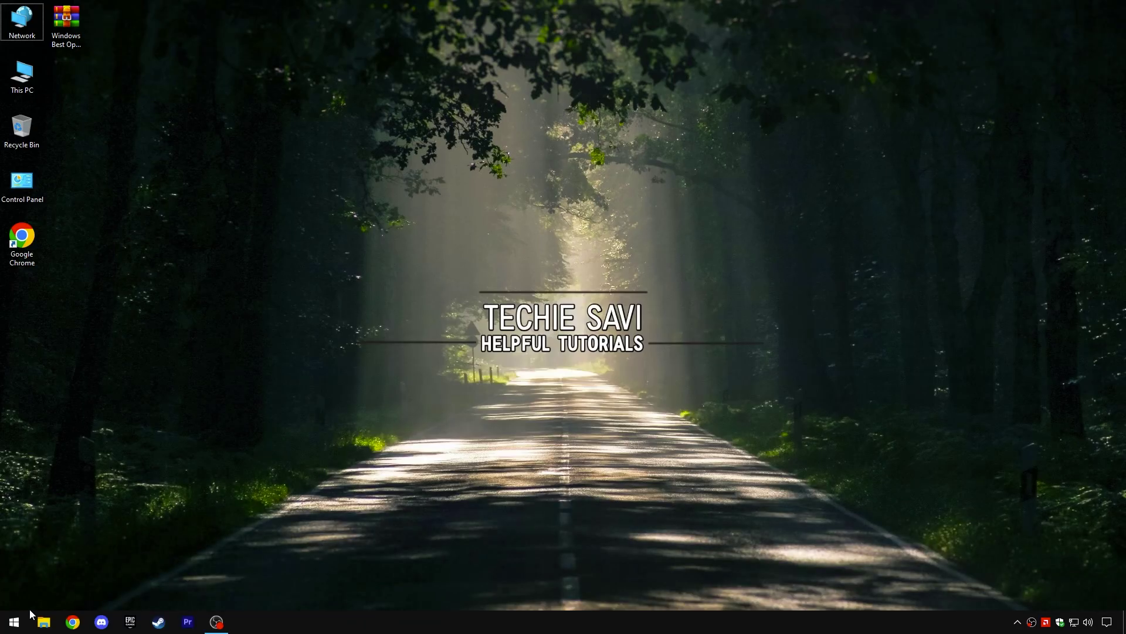
Open the Local Group Policy Editor by running Gpedit.msc.
{"action": "right_click", "coordinate": [22, 619]}
{"action": "left_click", "coordinate": [66, 562]}
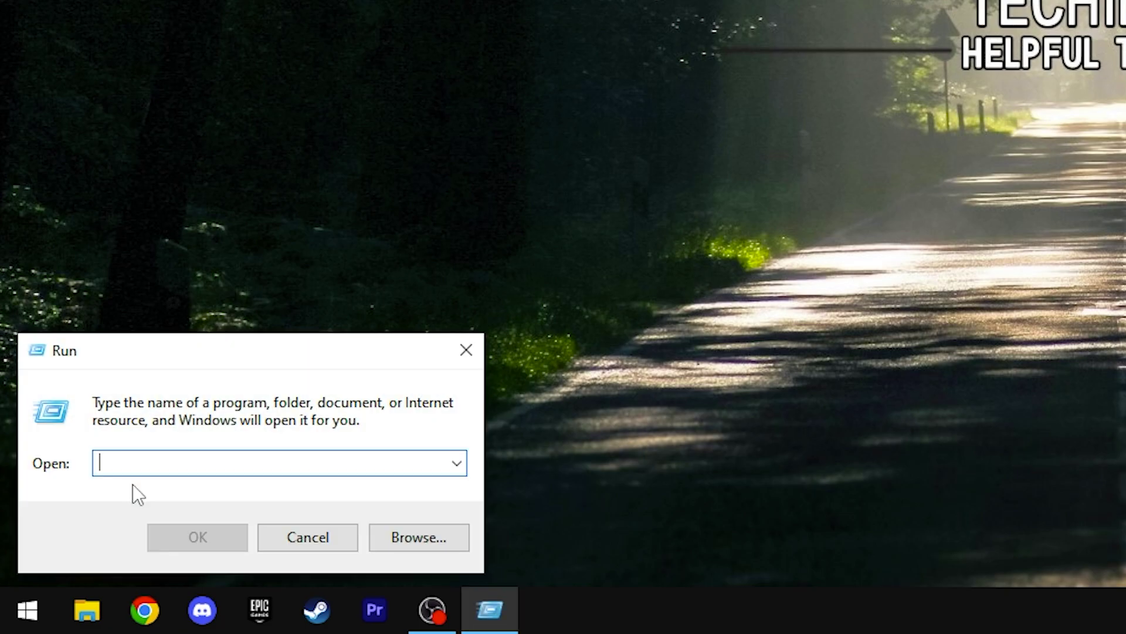
{"action": "type", "text": "Gpedit"}
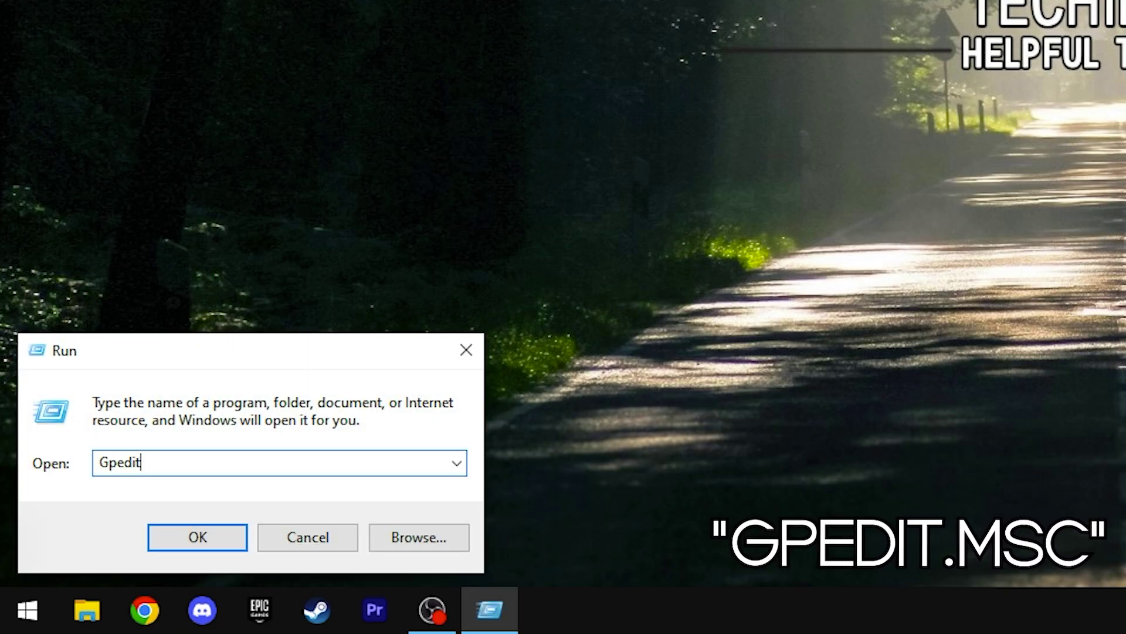
{"action": "type", "text": ".msc"}
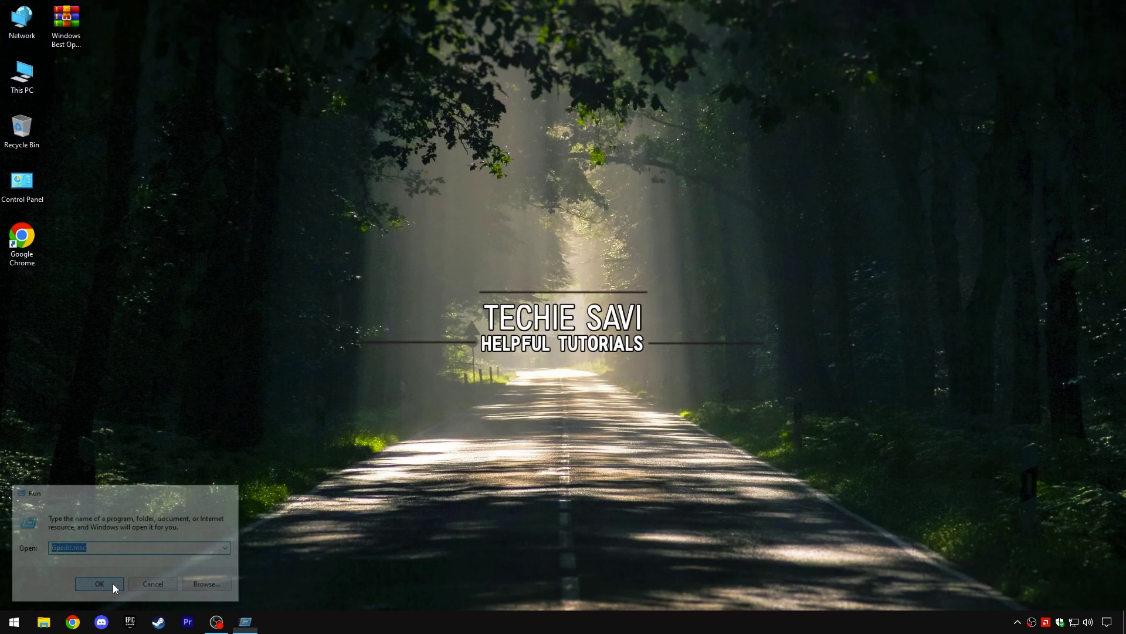
{"action": "left_click", "coordinate": [226, 533]}
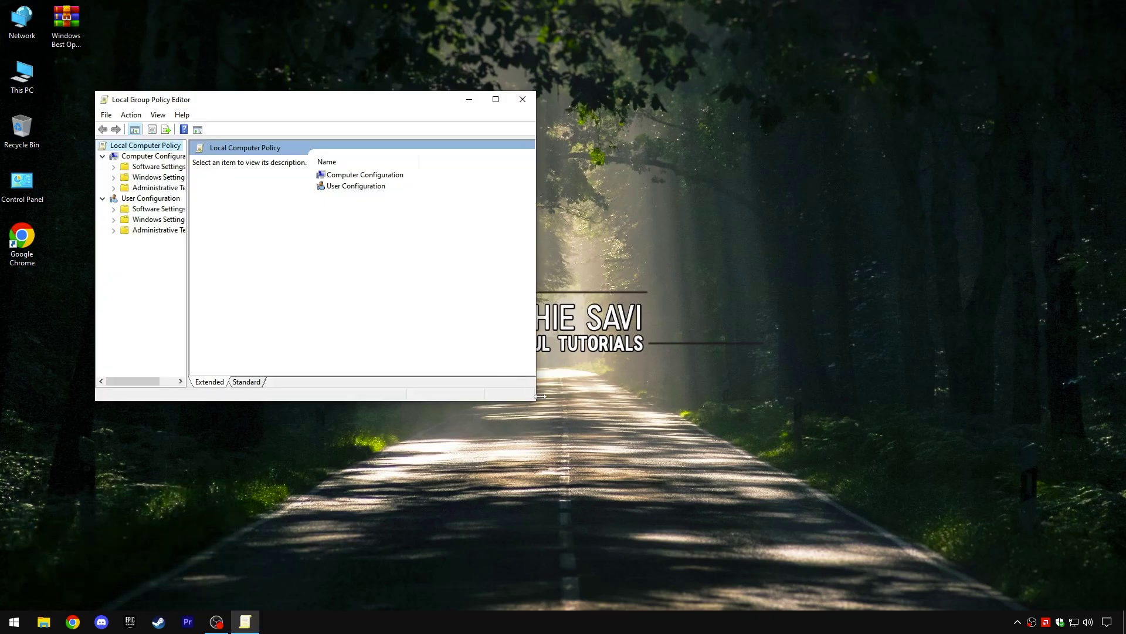
Enlarge the policy editor window, move it slightly up and widen its console tree so the folder names show in full.
{"action": "left_click_drag", "start_coordinate": [535, 402], "coordinate": [667, 486]}
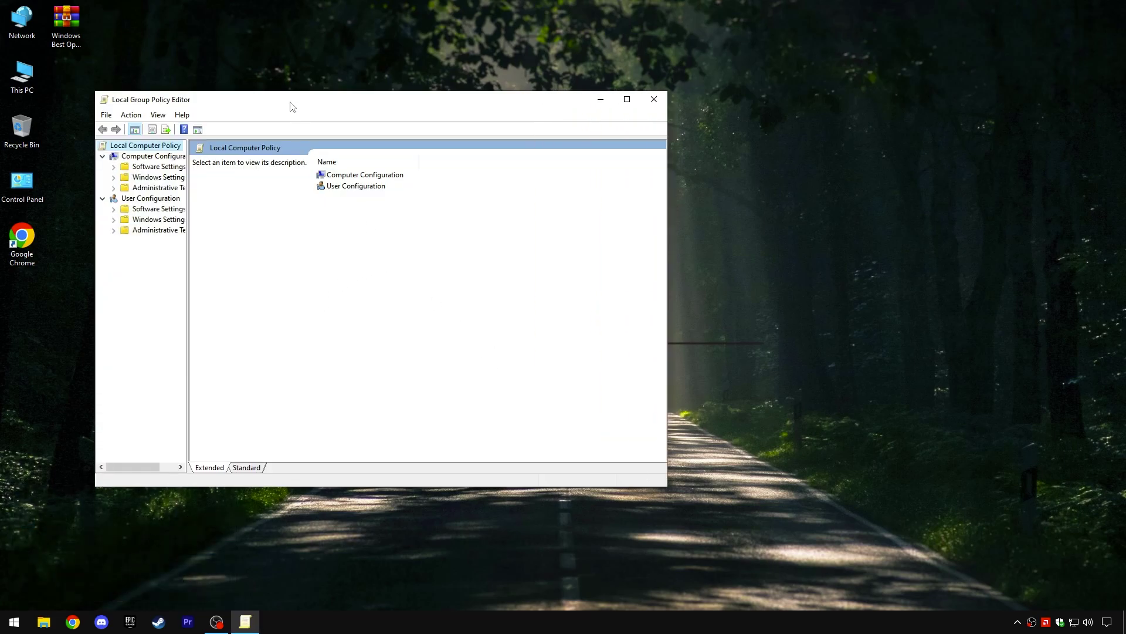
{"action": "left_click_drag", "start_coordinate": [291, 106], "coordinate": [292, 83]}
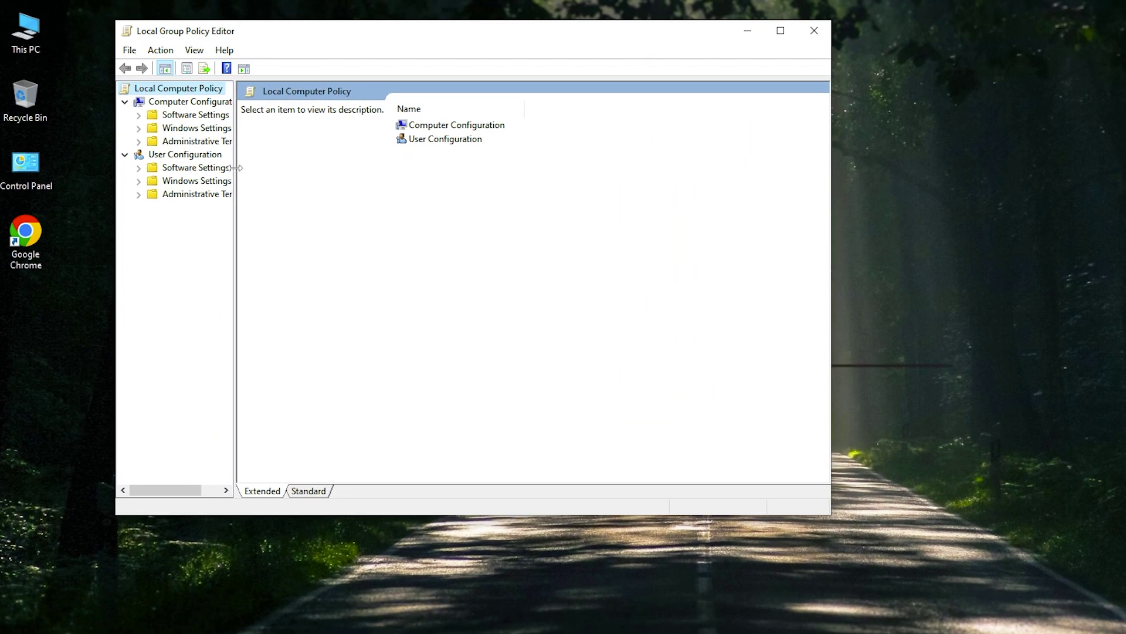
{"action": "left_click_drag", "start_coordinate": [188, 185], "coordinate": [237, 185]}
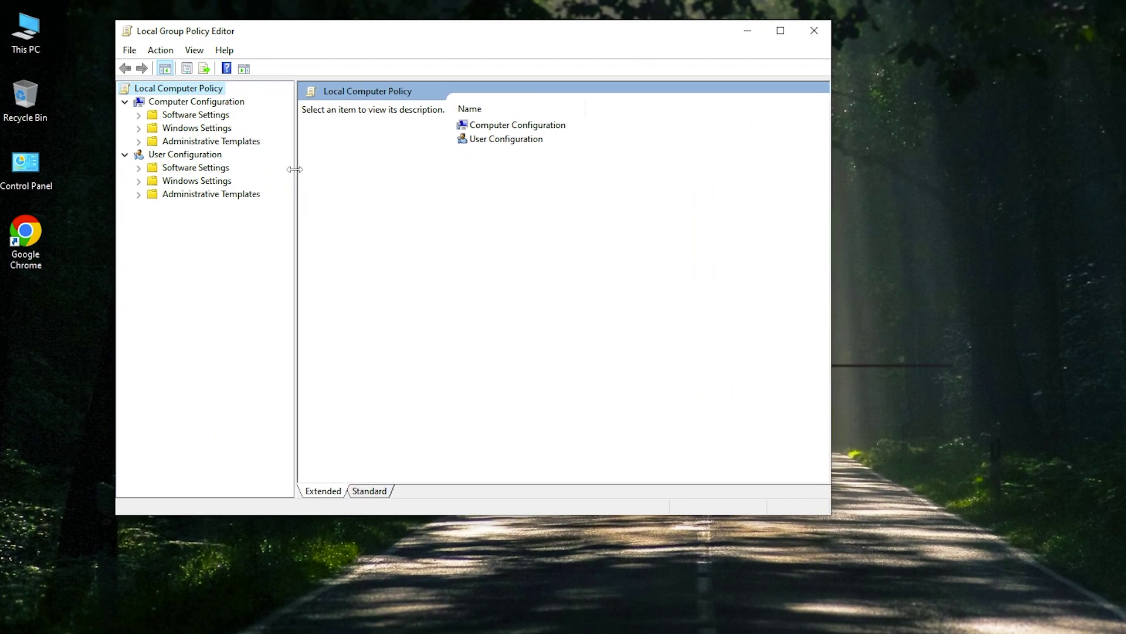
Open the App Privacy settings in Computer Configuration, under Administrative Templates and Windows Components.
{"action": "left_click", "coordinate": [207, 142]}
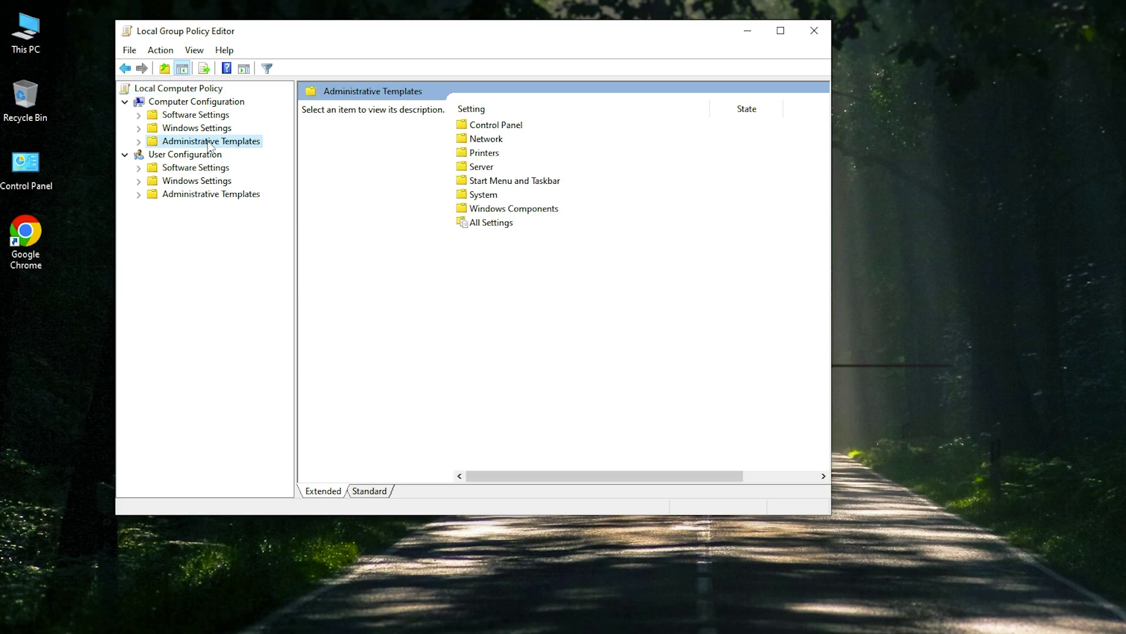
{"action": "double_click", "coordinate": [505, 210]}
{"action": "double_click", "coordinate": [504, 168]}
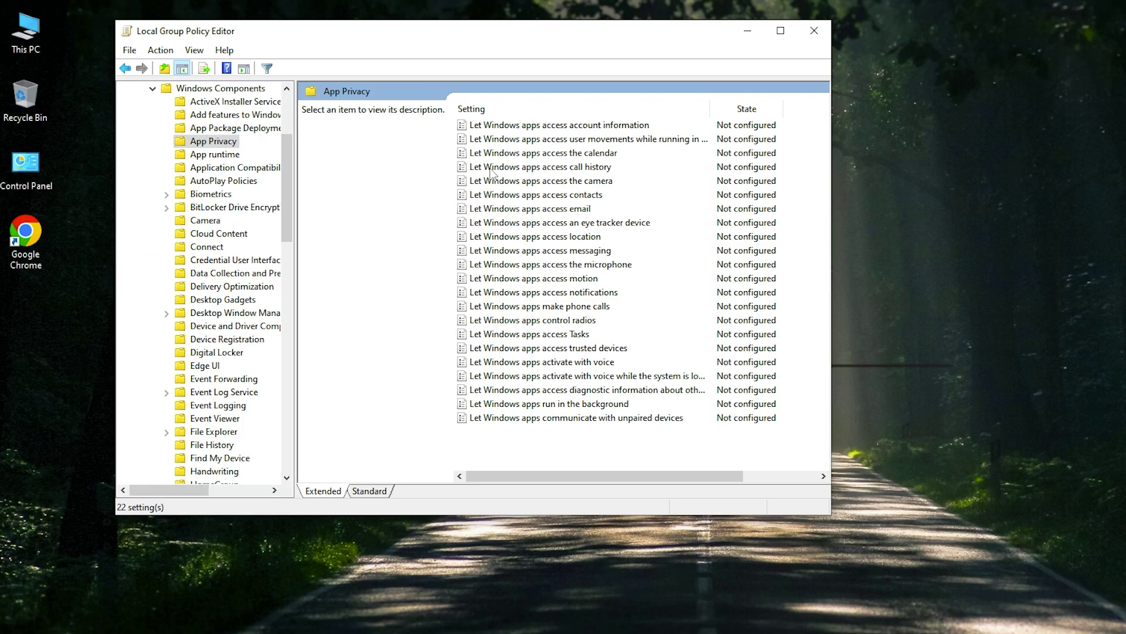
Set the "Let Windows apps run in the background" policy to Enabled with Force Allow as the default for all apps.
{"action": "left_click", "coordinate": [511, 404]}
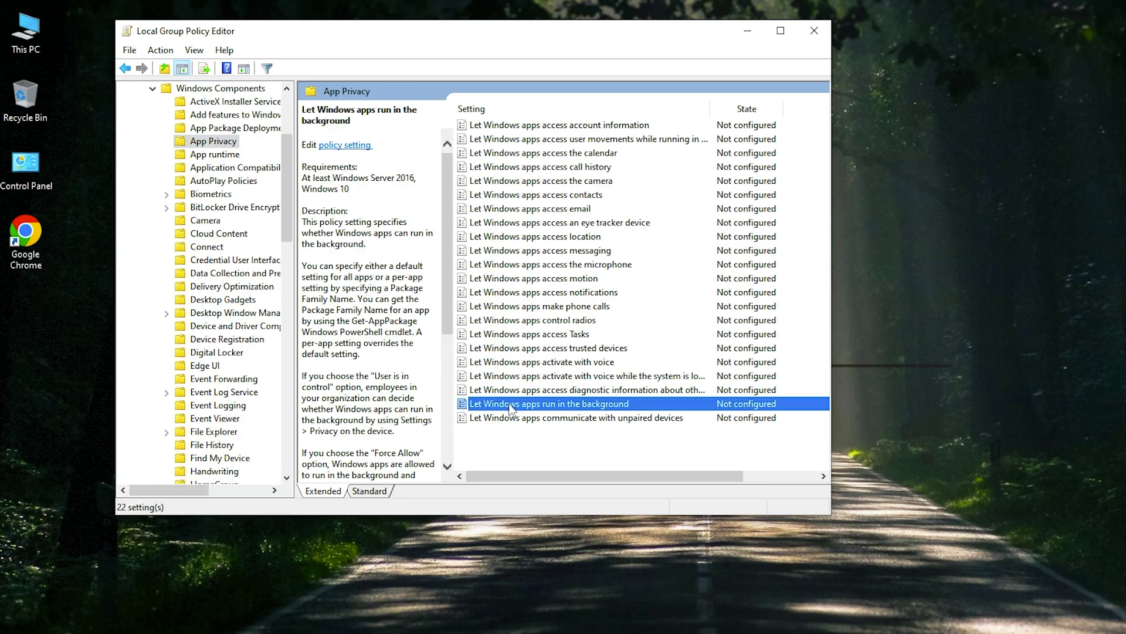
{"action": "right_click", "coordinate": [560, 405]}
{"action": "left_click", "coordinate": [575, 416]}
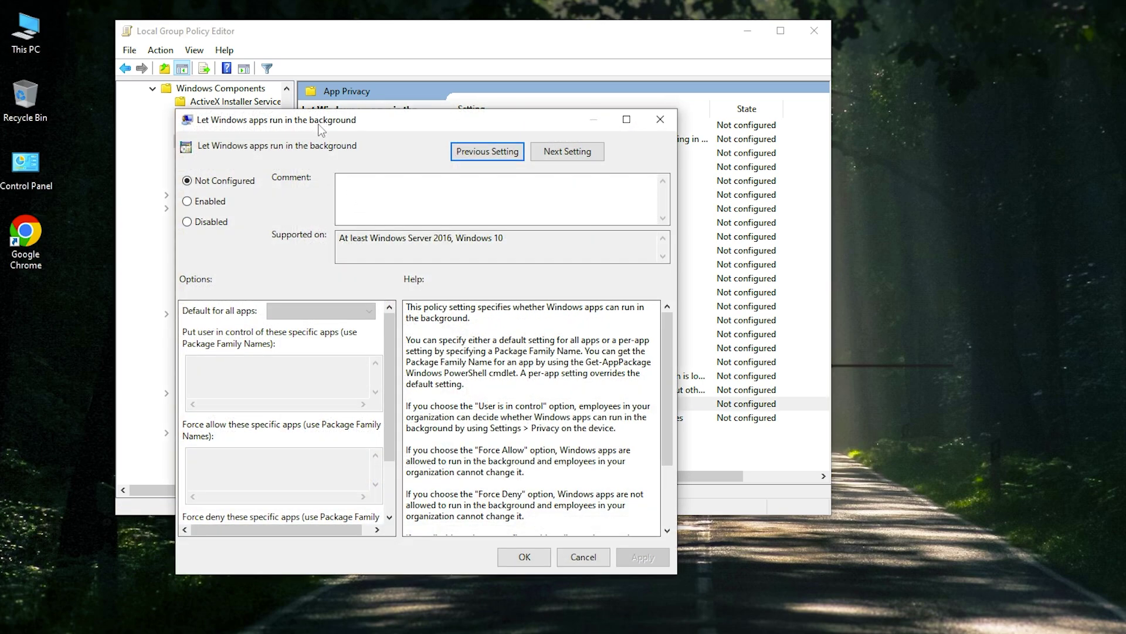
{"action": "left_click_drag", "start_coordinate": [319, 125], "coordinate": [347, 63]}
{"action": "left_click", "coordinate": [245, 134]}
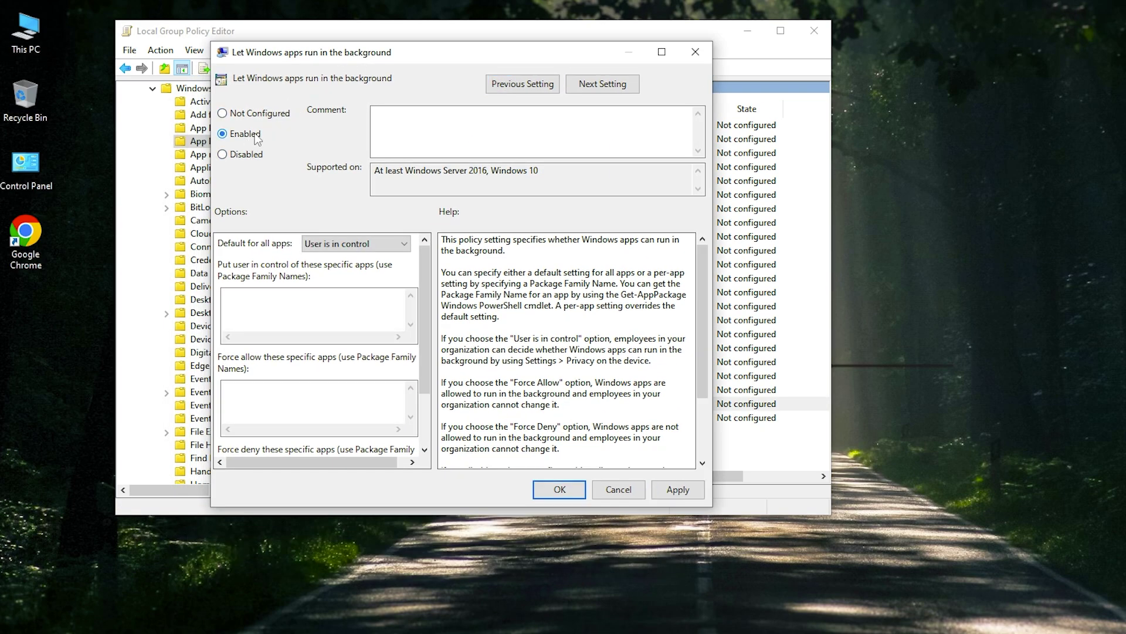
{"action": "left_click", "coordinate": [356, 243]}
{"action": "left_click", "coordinate": [326, 271]}
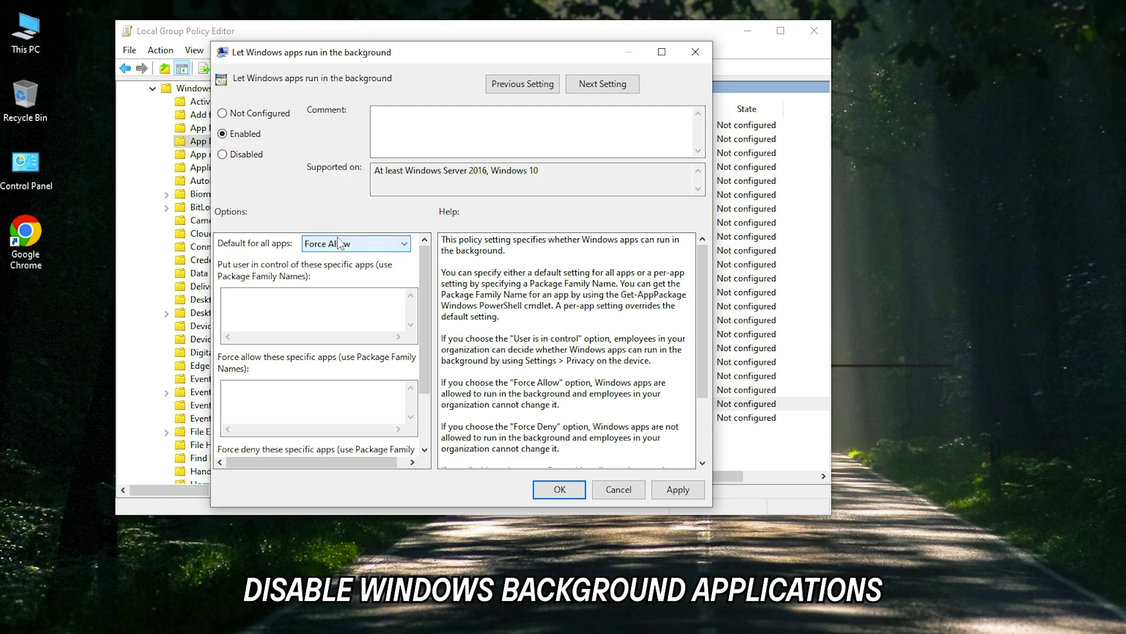
{"action": "left_click", "coordinate": [676, 488]}
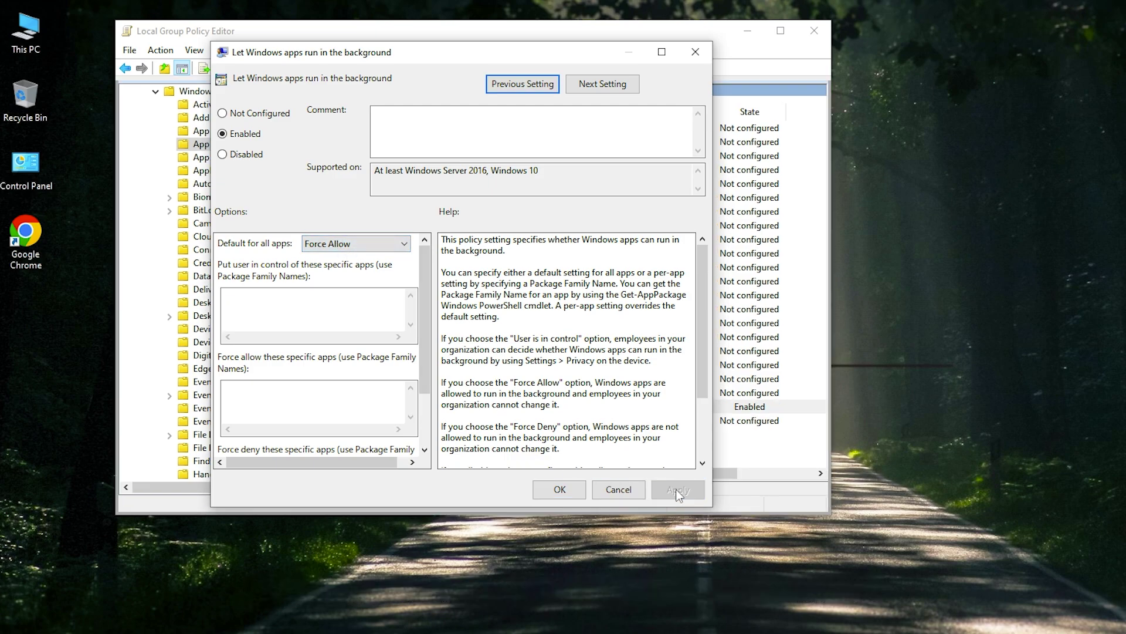
{"action": "left_click", "coordinate": [560, 489]}
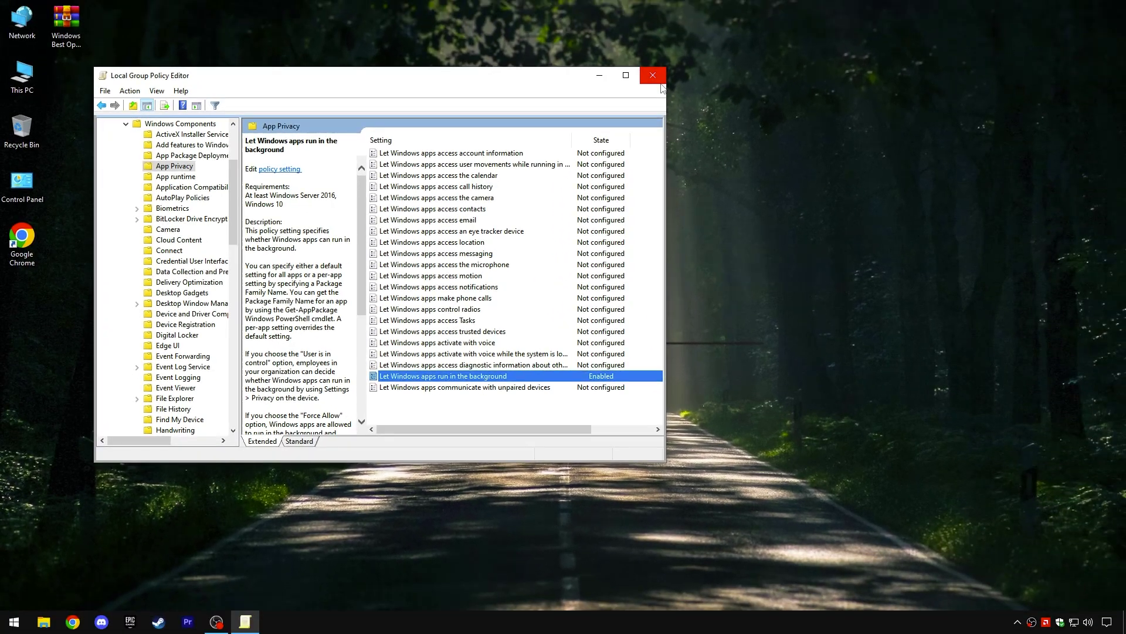
Close the policy editor and open System Configuration by running Msconfig.
{"action": "left_click", "coordinate": [814, 30]}
{"action": "right_click", "coordinate": [17, 621]}
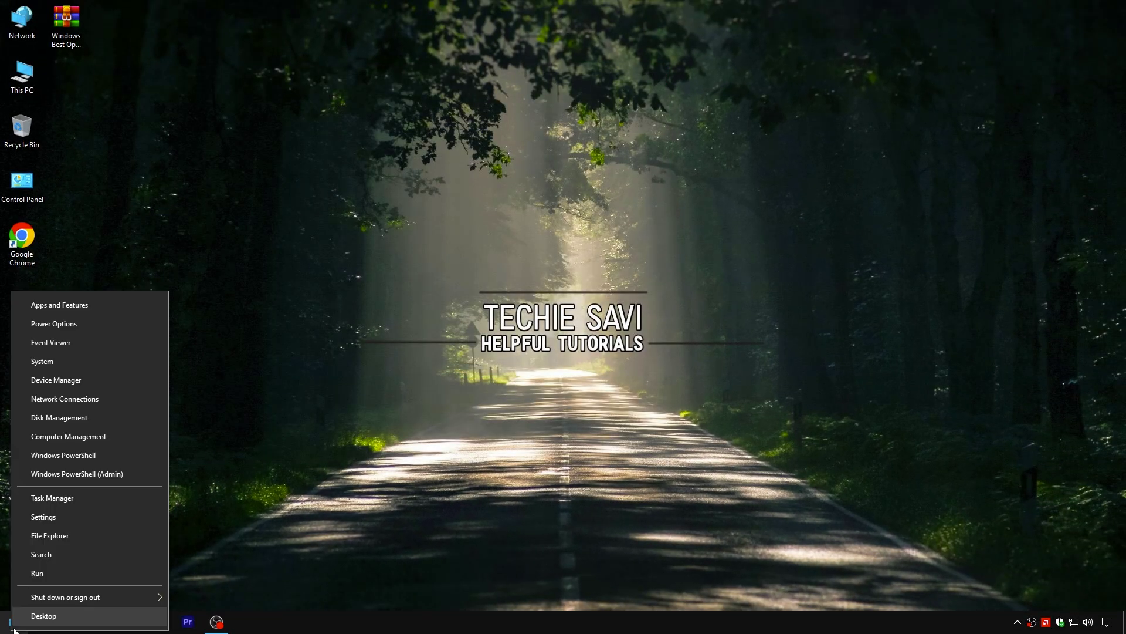
{"action": "left_click", "coordinate": [132, 504]}
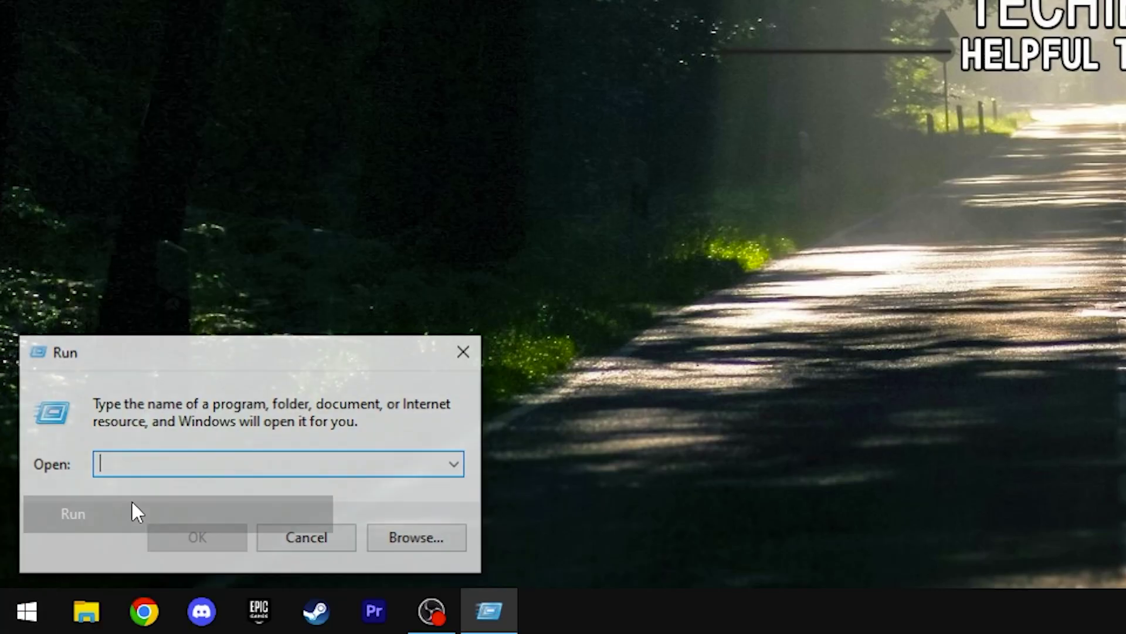
{"action": "type", "text": "Msconfig"}
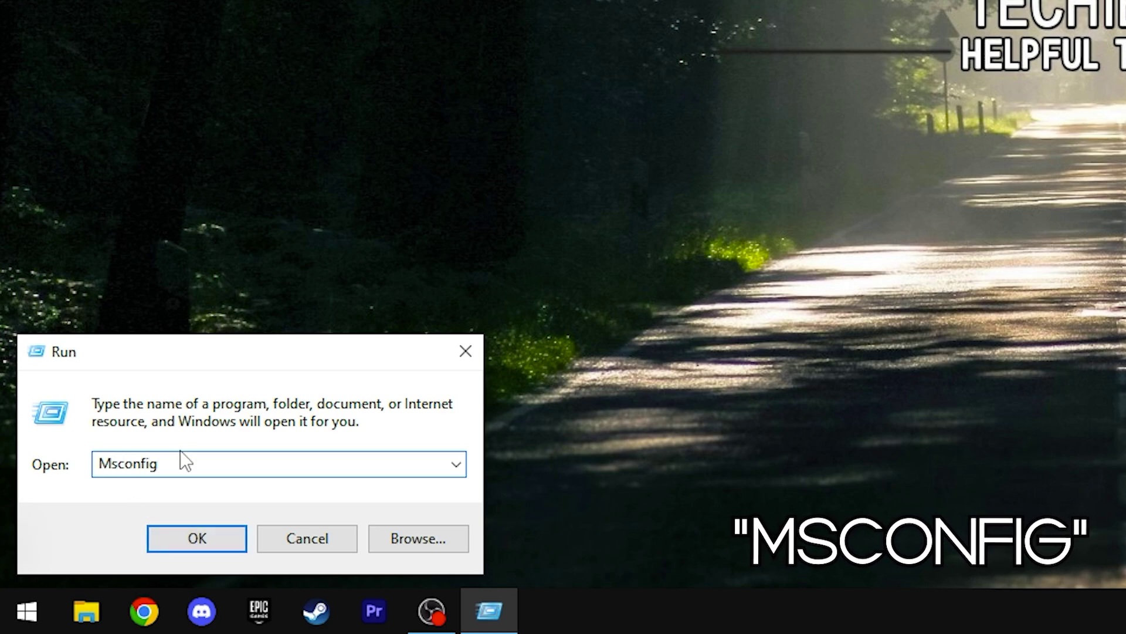
{"action": "left_click_drag", "start_coordinate": [178, 461], "coordinate": [96, 478]}
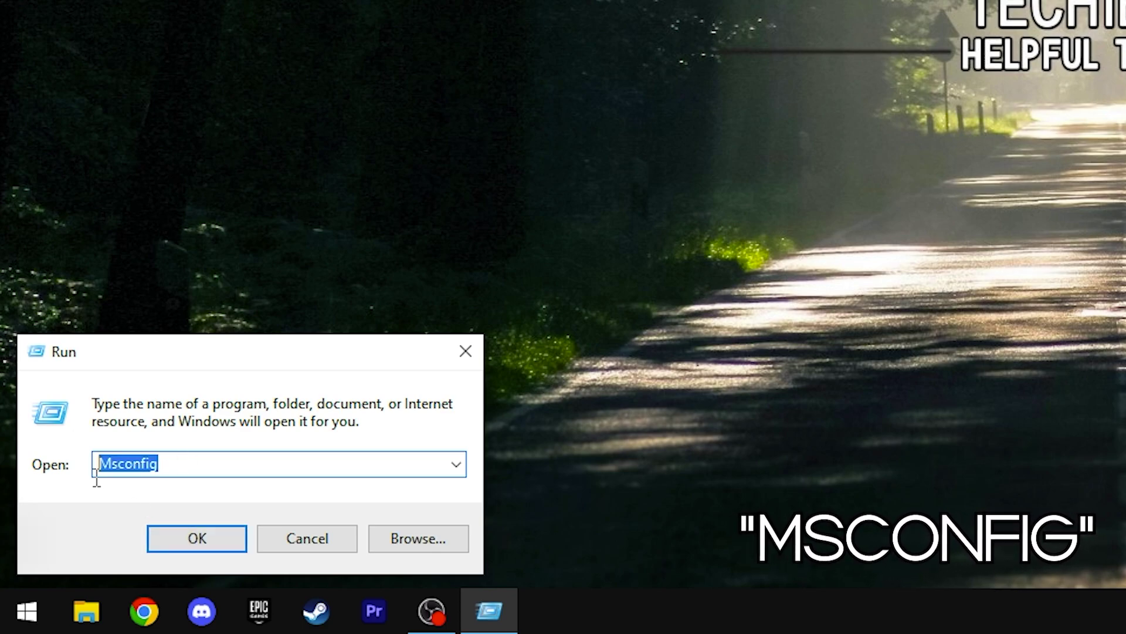
{"action": "left_click", "coordinate": [212, 535]}
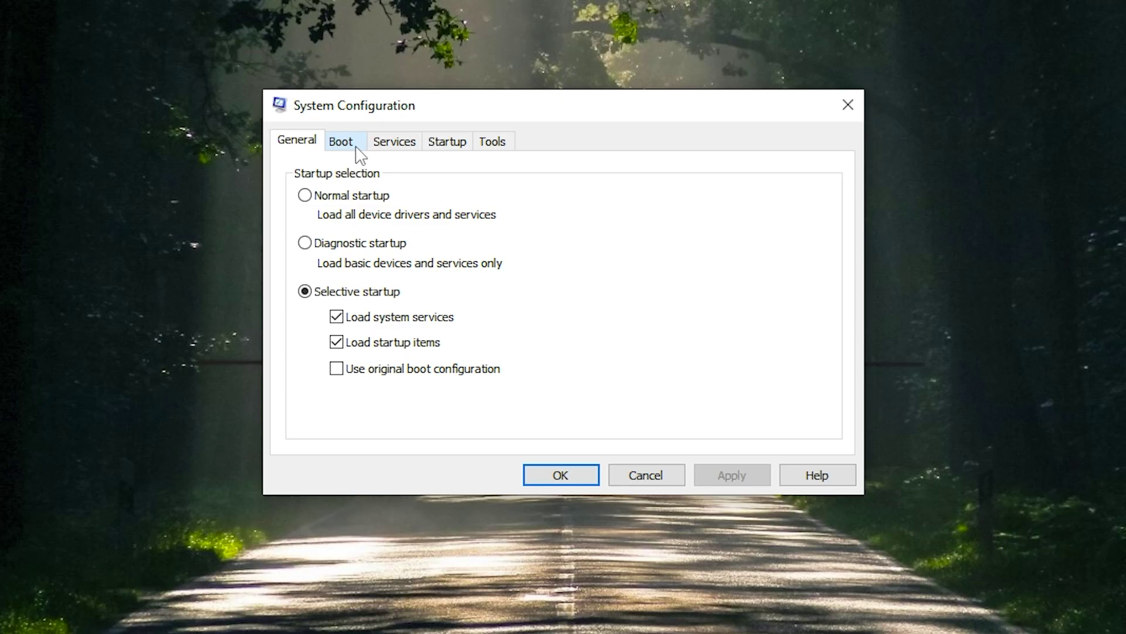
Turn off the Number of processors limit in the advanced boot options of the Windows 10 entry.
{"action": "left_click", "coordinate": [346, 144]}
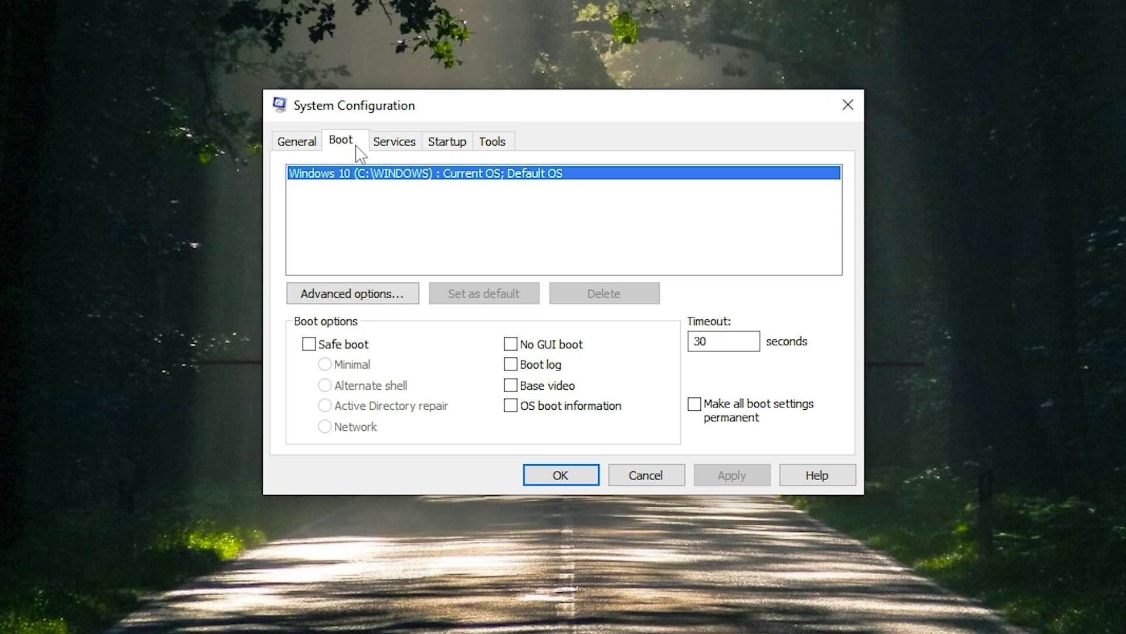
{"action": "left_click", "coordinate": [385, 296]}
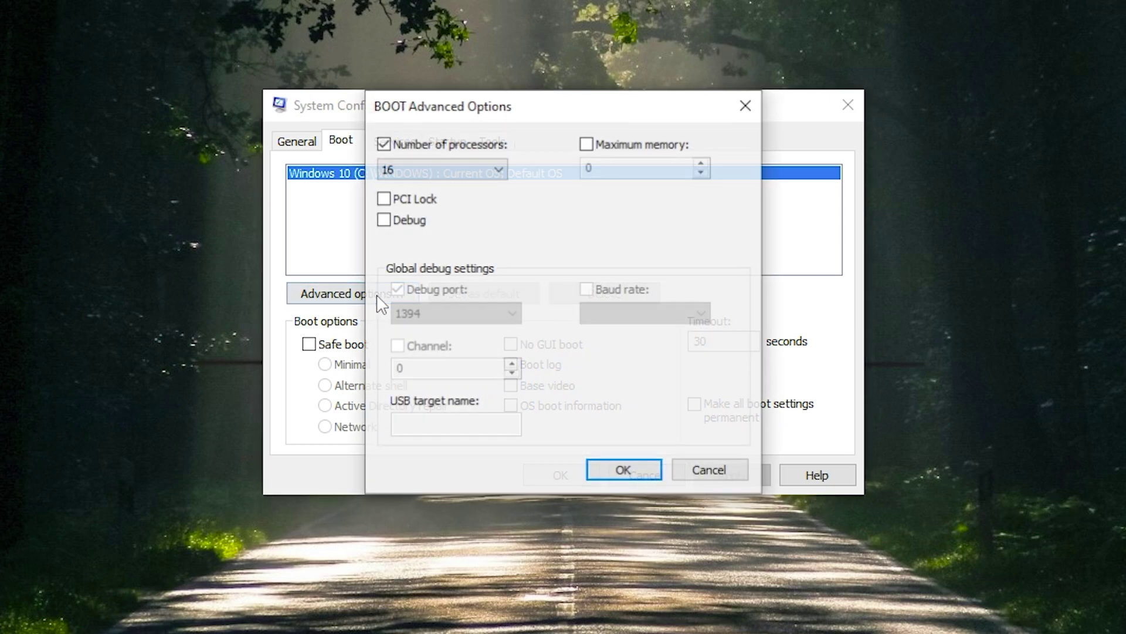
{"action": "left_click", "coordinate": [401, 147]}
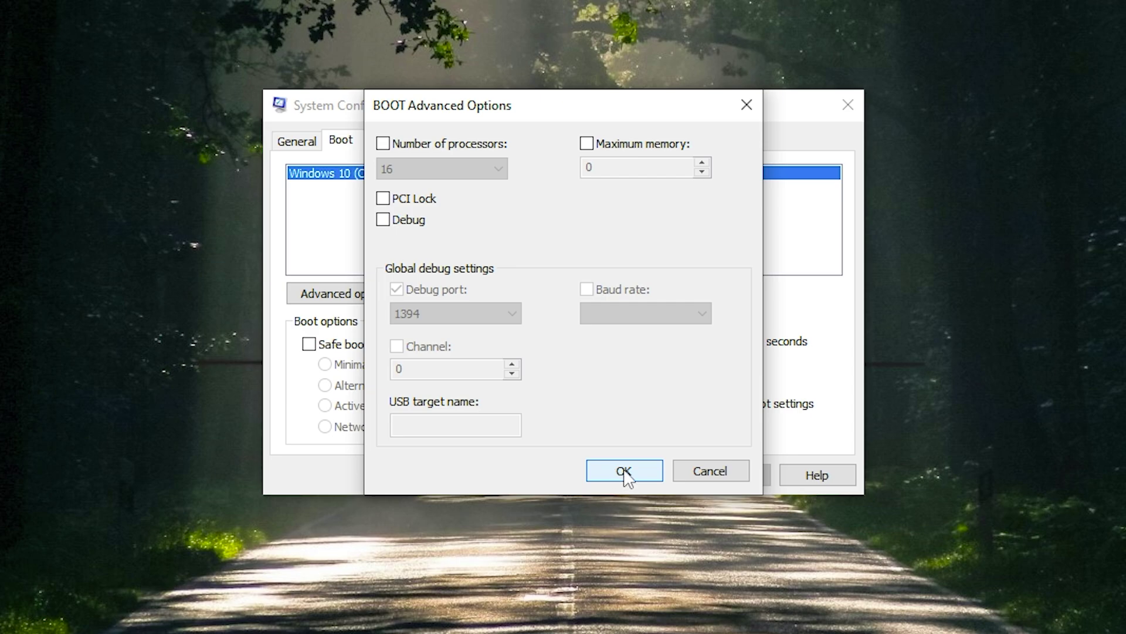
{"action": "left_click", "coordinate": [625, 472]}
Hide all Microsoft services and disable the Remote Packet Capture Protocol and Rockstar Game Library Service.
{"action": "left_click", "coordinate": [401, 144]}
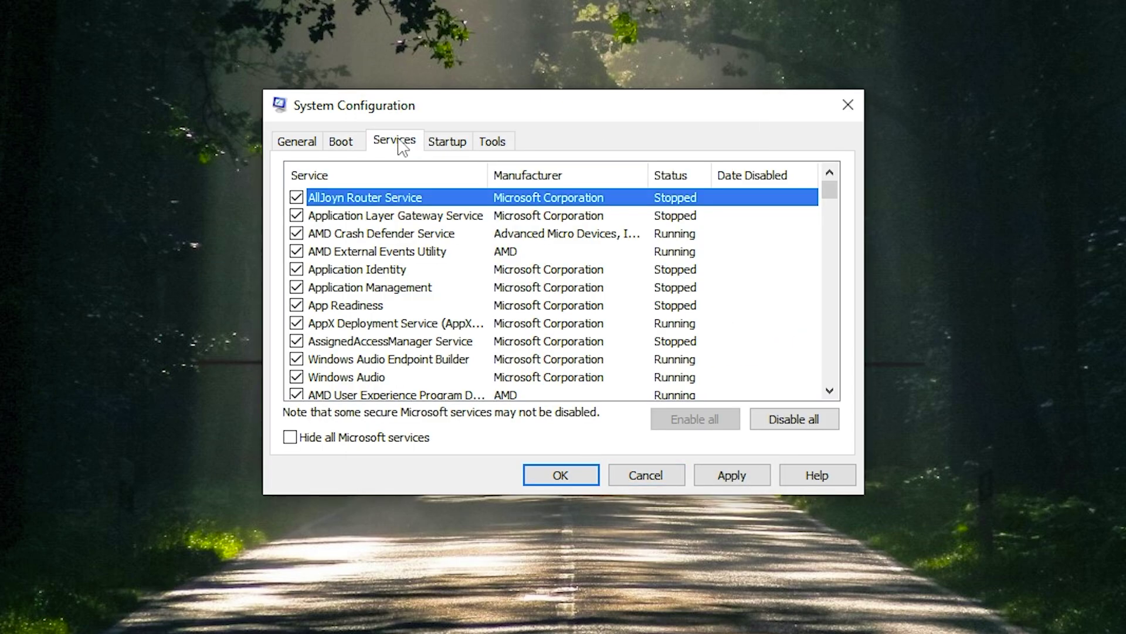
{"action": "left_click", "coordinate": [340, 437]}
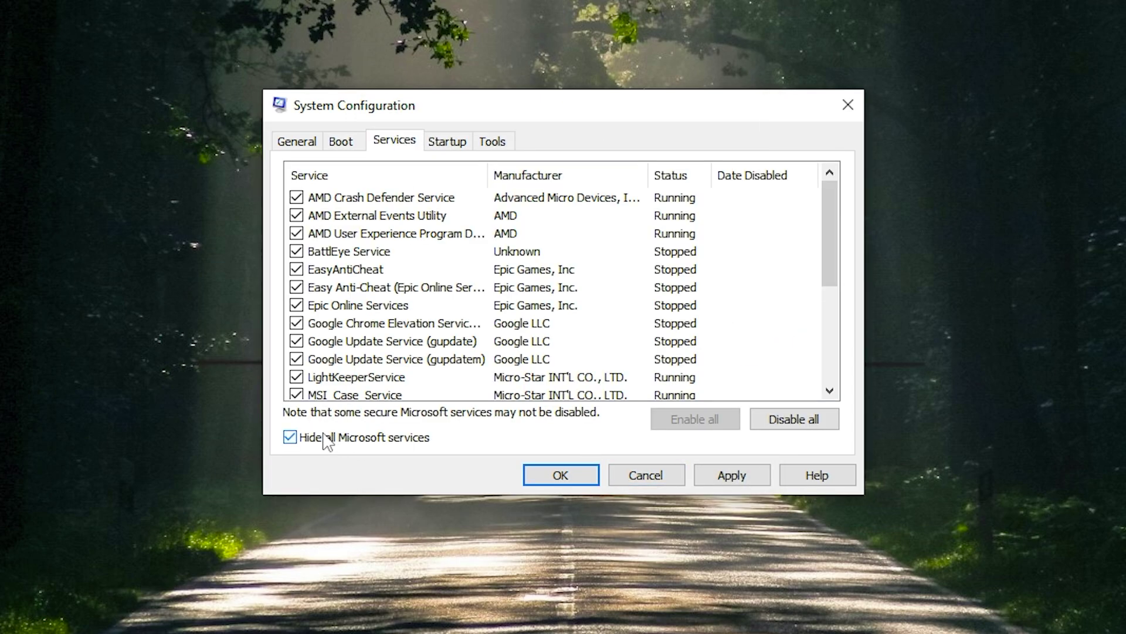
{"action": "left_click_drag", "start_coordinate": [830, 247], "coordinate": [840, 401]}
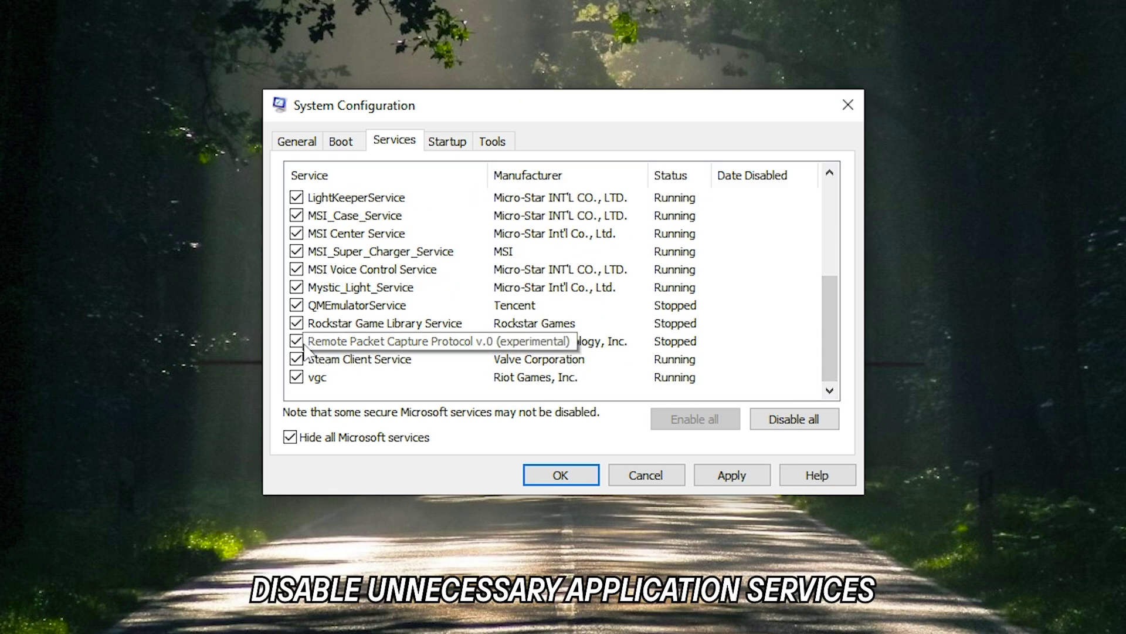
{"action": "left_click", "coordinate": [296, 341]}
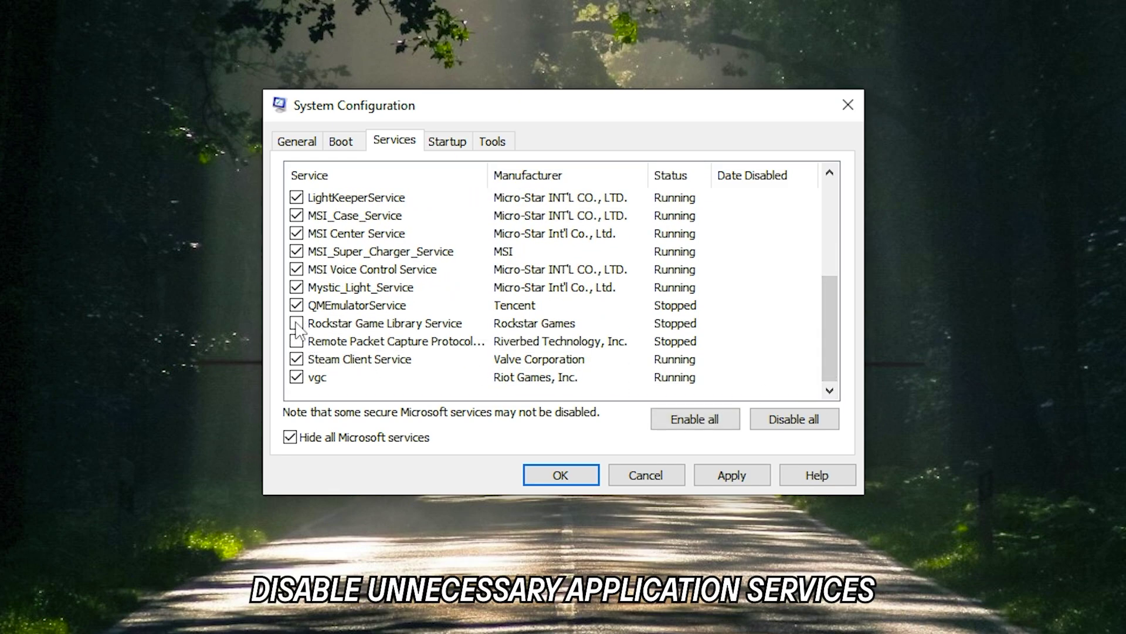
Disable both Google Update services, the Google Chrome Elevation Service, Epic Online Services and the three AMD services.
{"action": "left_click_drag", "start_coordinate": [828, 355], "coordinate": [829, 298]}
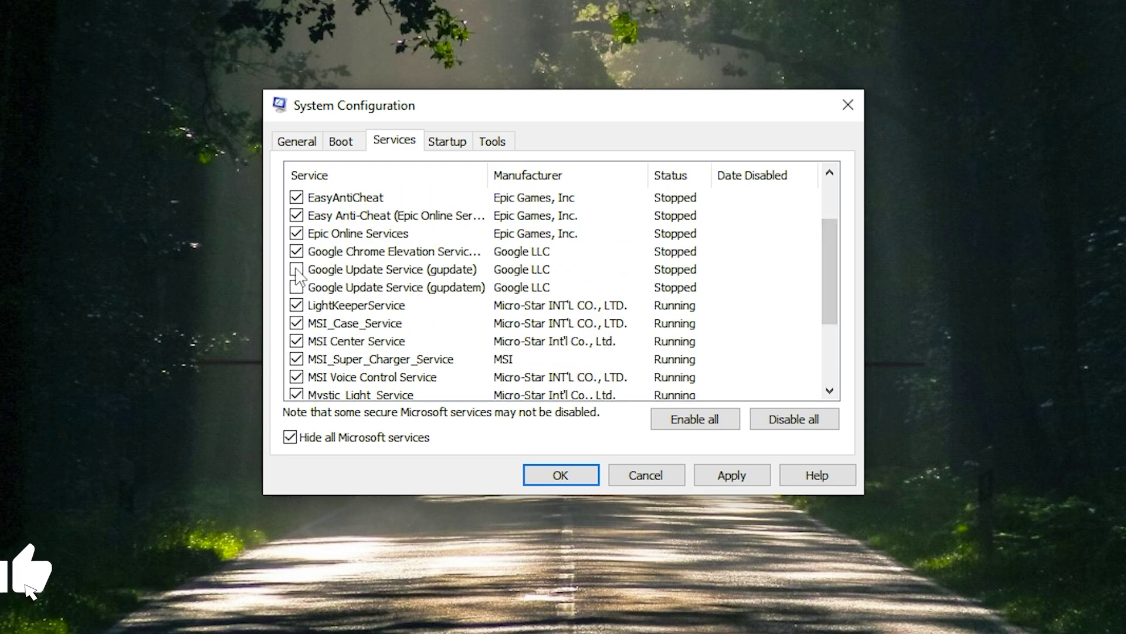
{"action": "left_click", "coordinate": [296, 251]}
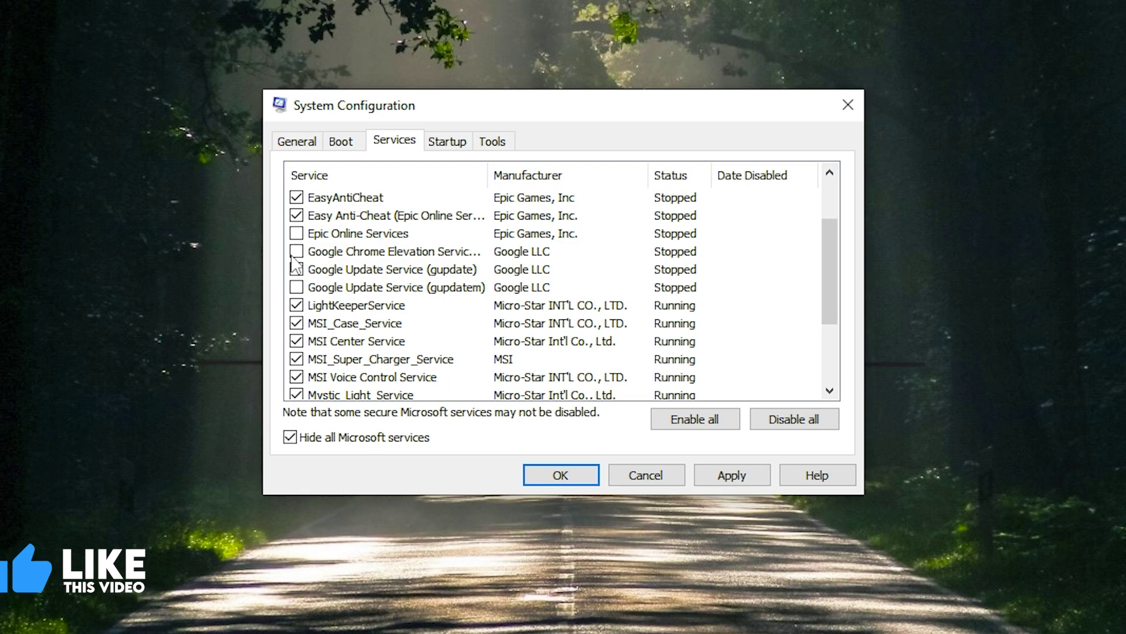
{"action": "left_click_drag", "start_coordinate": [830, 305], "coordinate": [830, 244]}
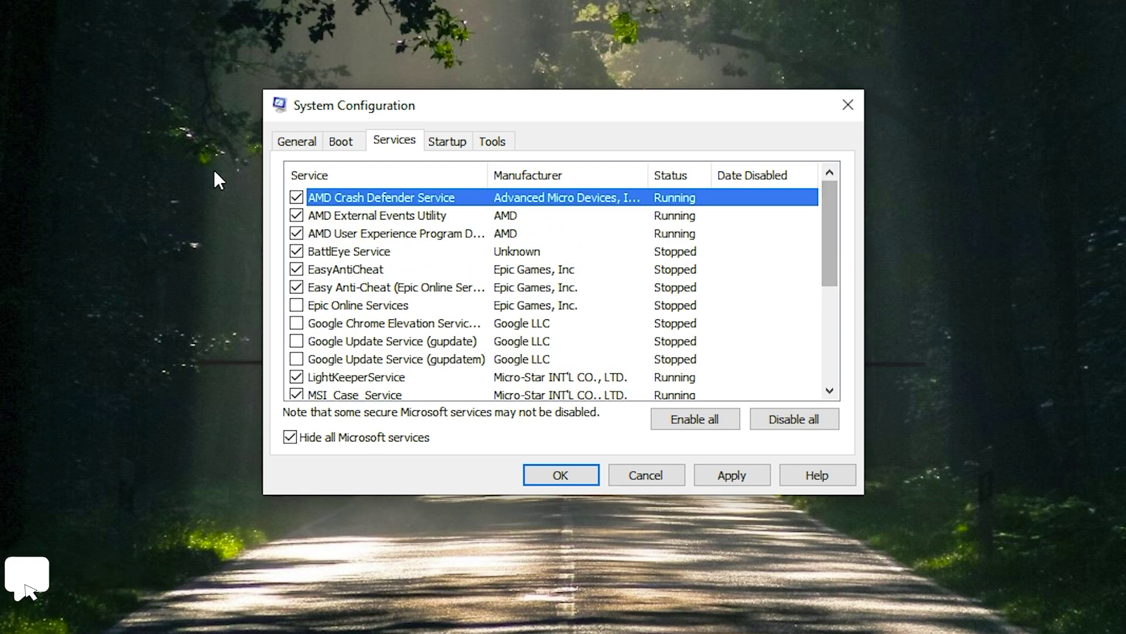
{"action": "left_click", "coordinate": [296, 197]}
{"action": "left_click", "coordinate": [296, 216]}
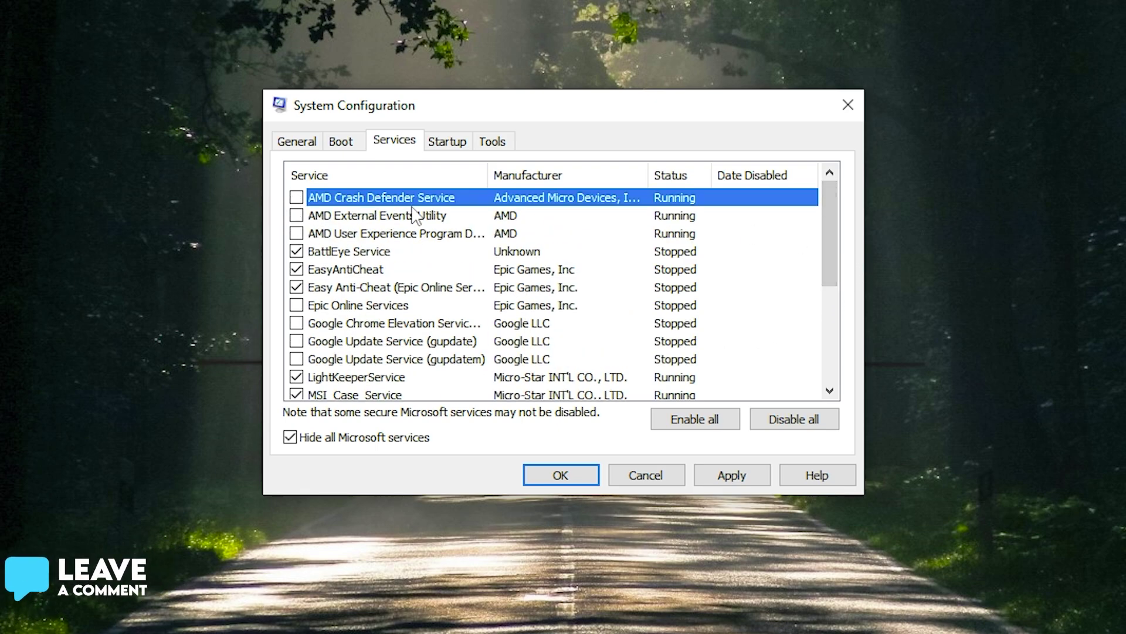
Apply the service changes and leave System Configuration without restarting the computer.
{"action": "left_click", "coordinate": [739, 474]}
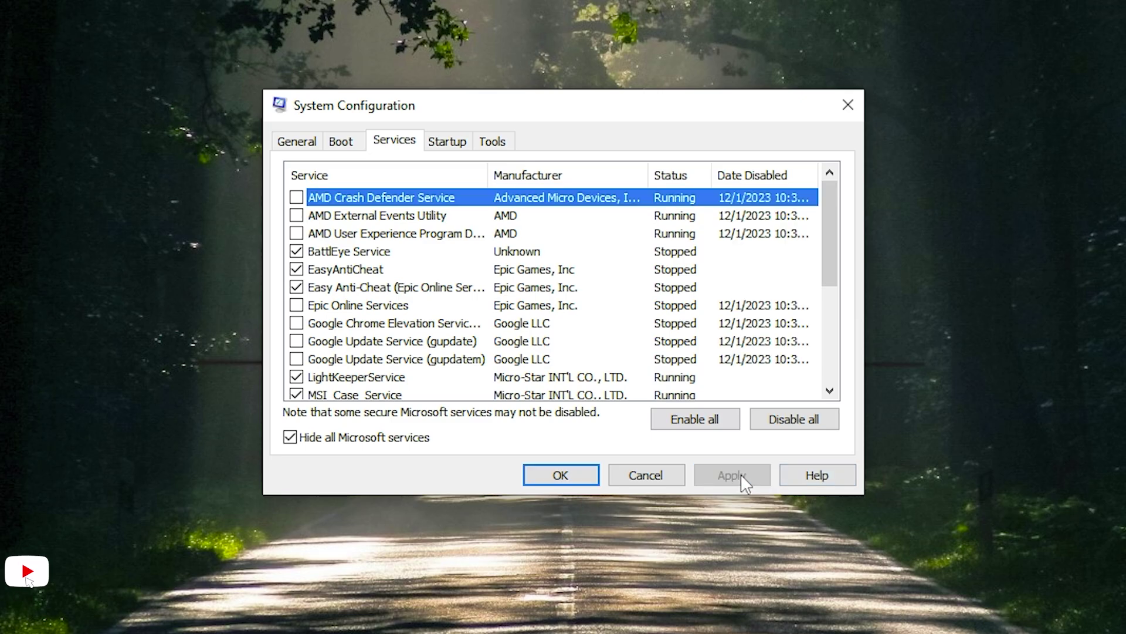
{"action": "left_click", "coordinate": [564, 476]}
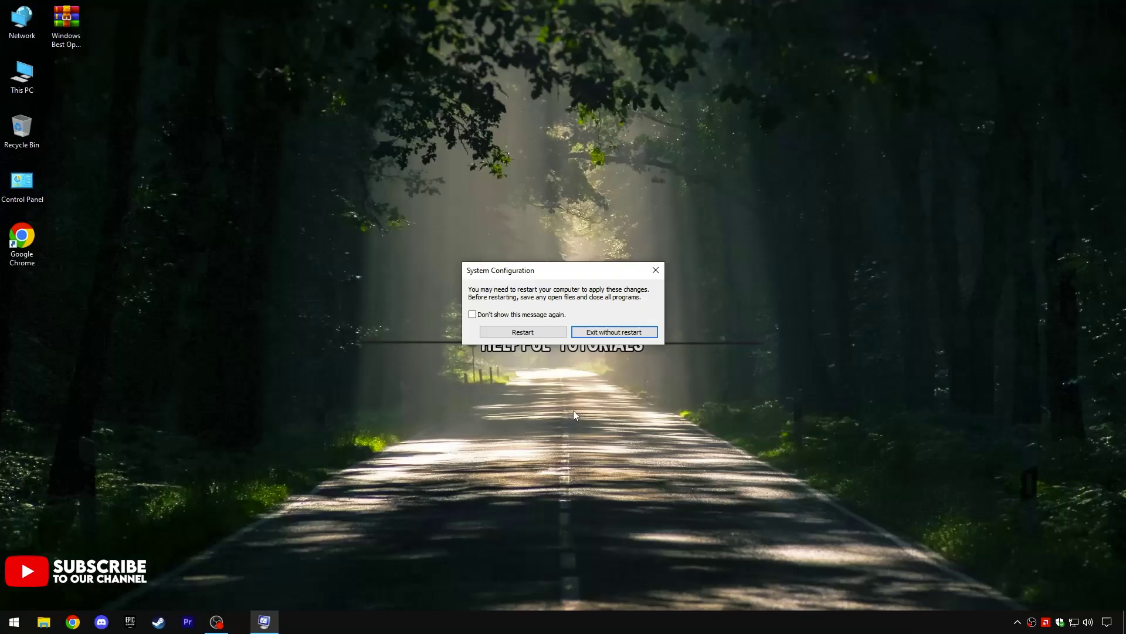
{"action": "left_click", "coordinate": [614, 332]}
Turn off Game Bar and its controller access, and turn on Game Mode in the Windows gaming settings.
{"action": "key", "text": "super+x"}
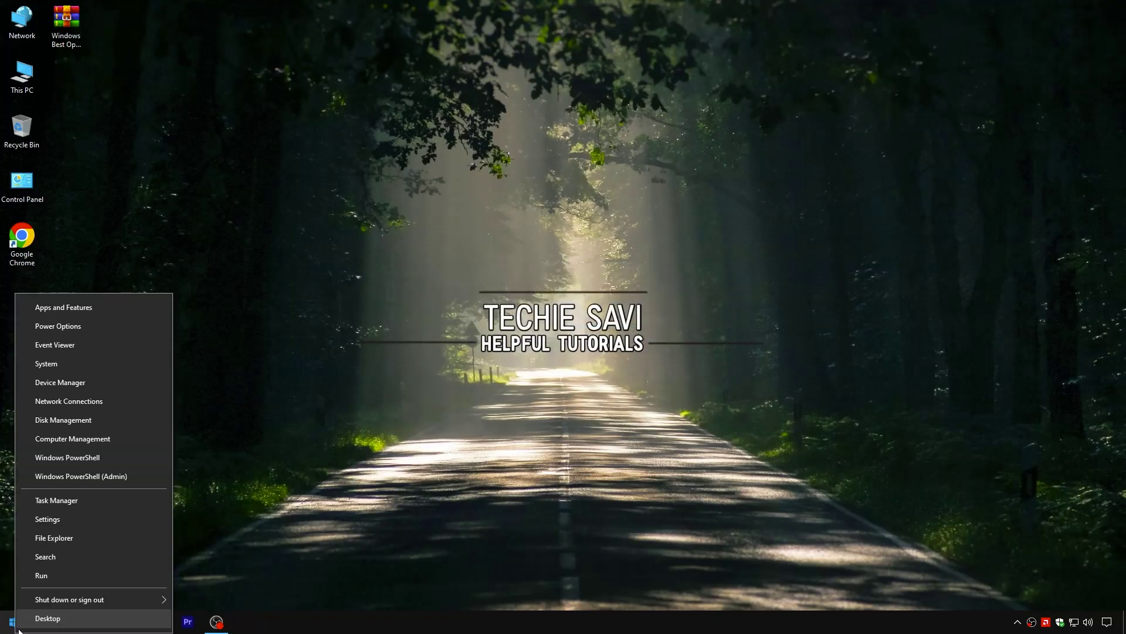
{"action": "left_click", "coordinate": [84, 521]}
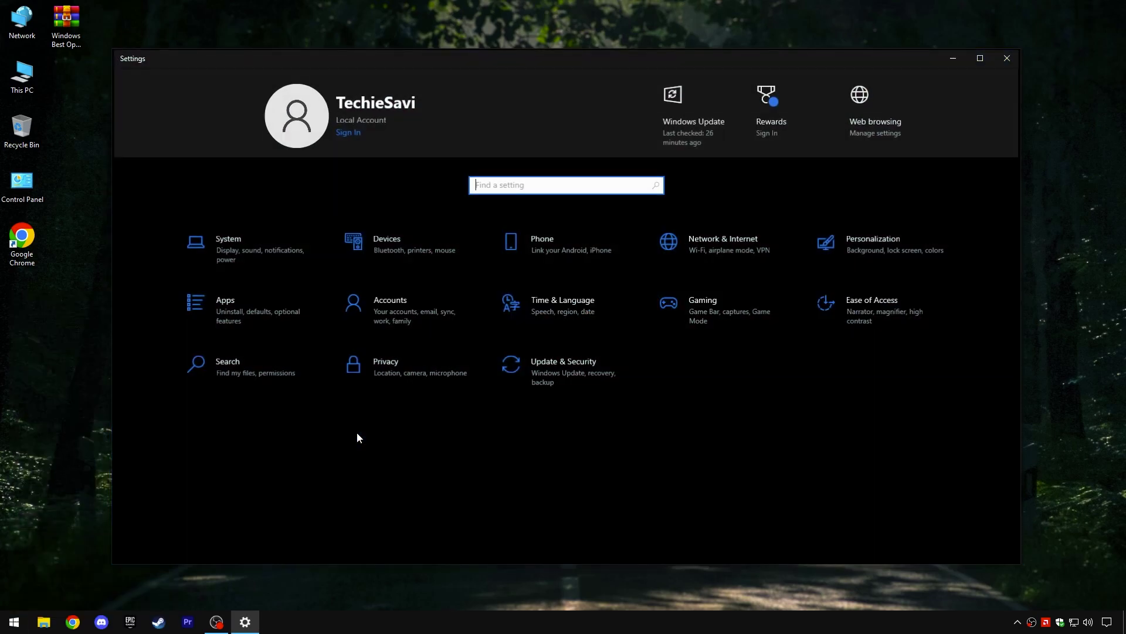
{"action": "left_click", "coordinate": [749, 330]}
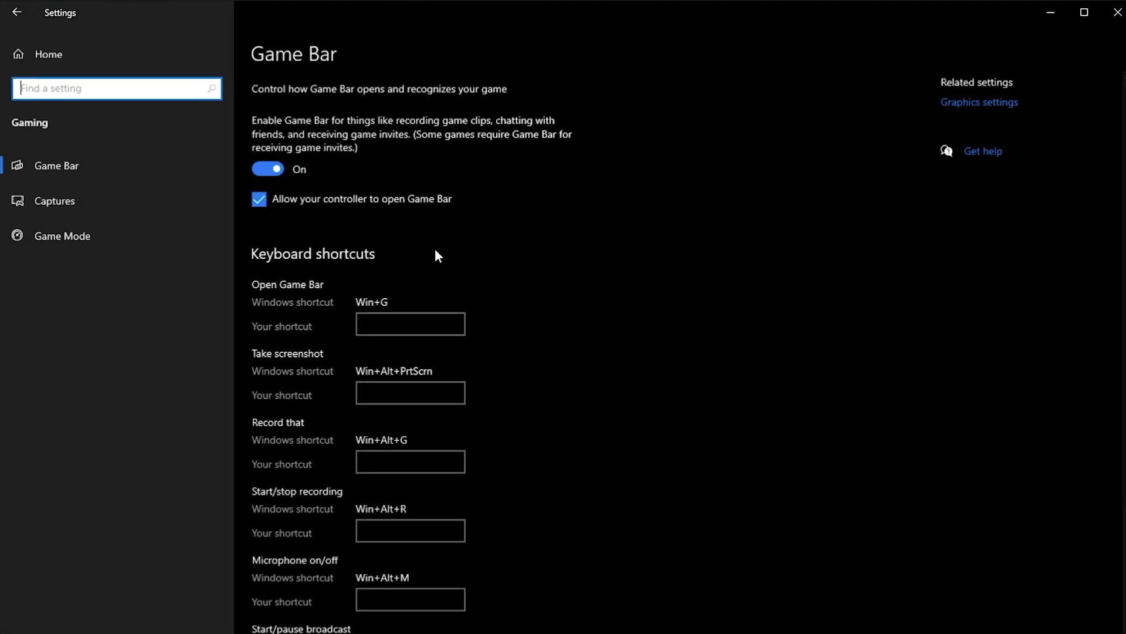
{"action": "left_click", "coordinate": [279, 170]}
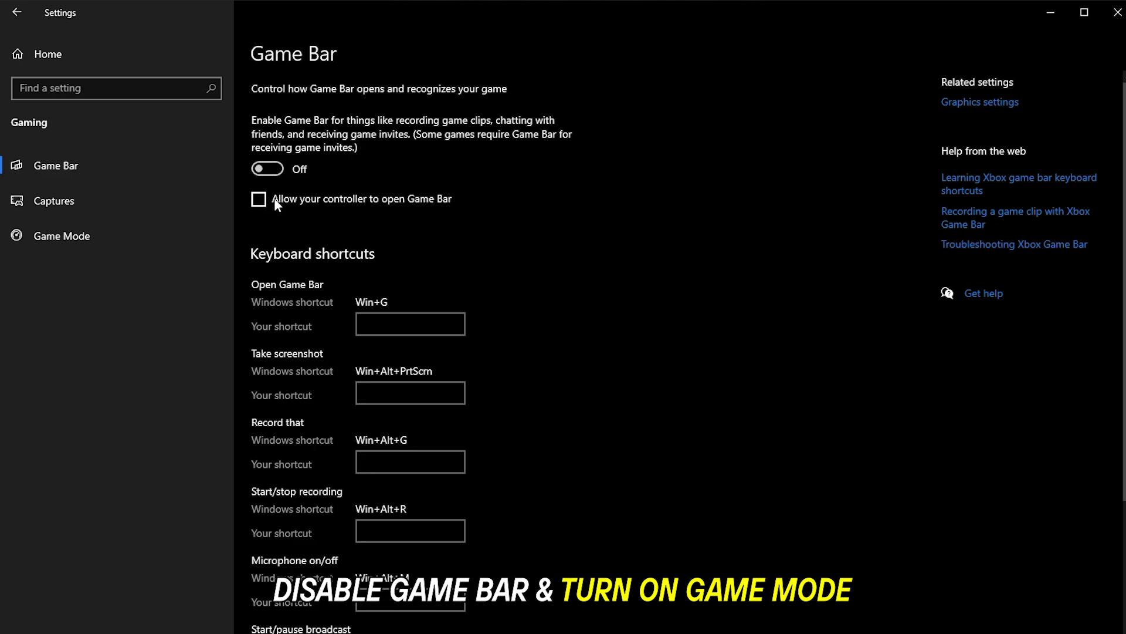
{"action": "left_click", "coordinate": [108, 231]}
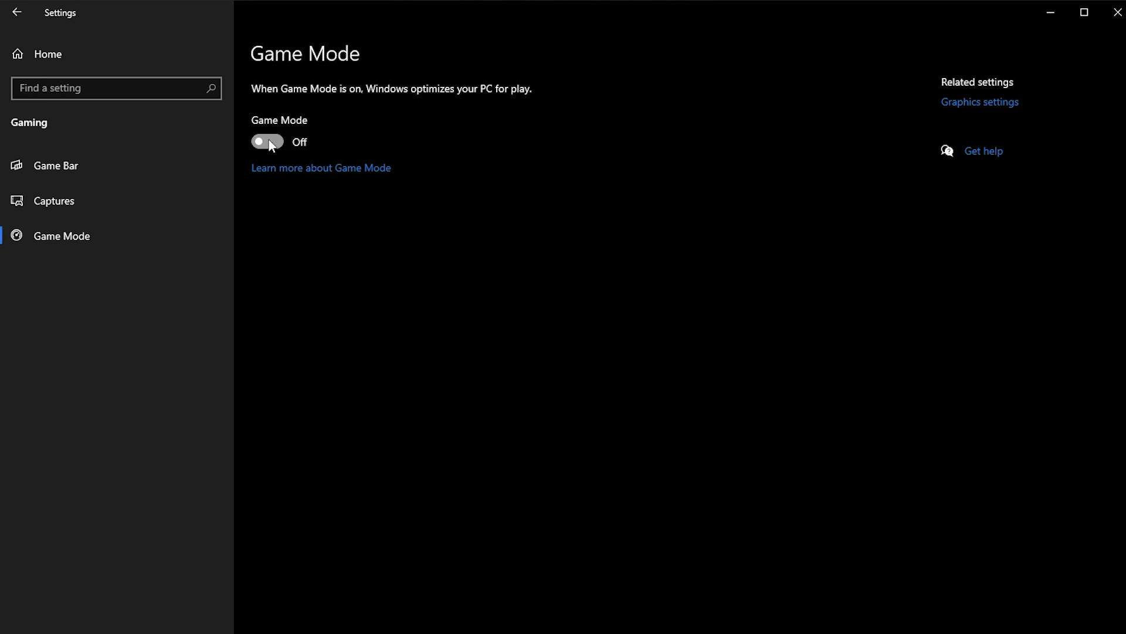
Turn off MSI Center, Microsoft Edge and Window Centering Helper in the Startup Apps settings, and leave Settings.
{"action": "left_click", "coordinate": [128, 66]}
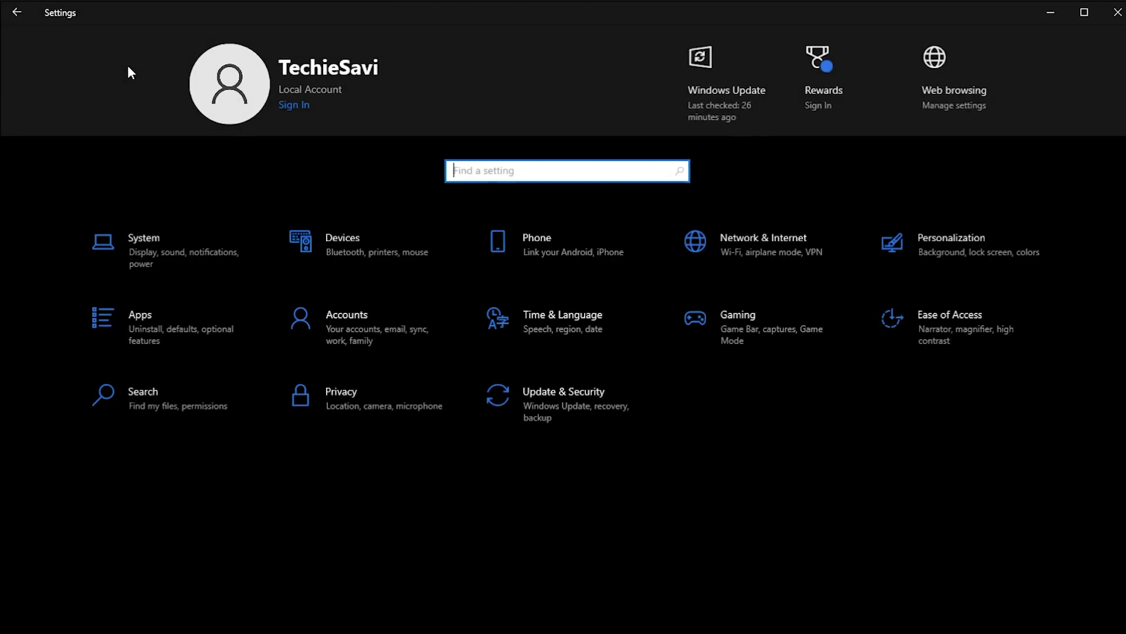
{"action": "left_click", "coordinate": [158, 329]}
{"action": "left_click", "coordinate": [35, 337]}
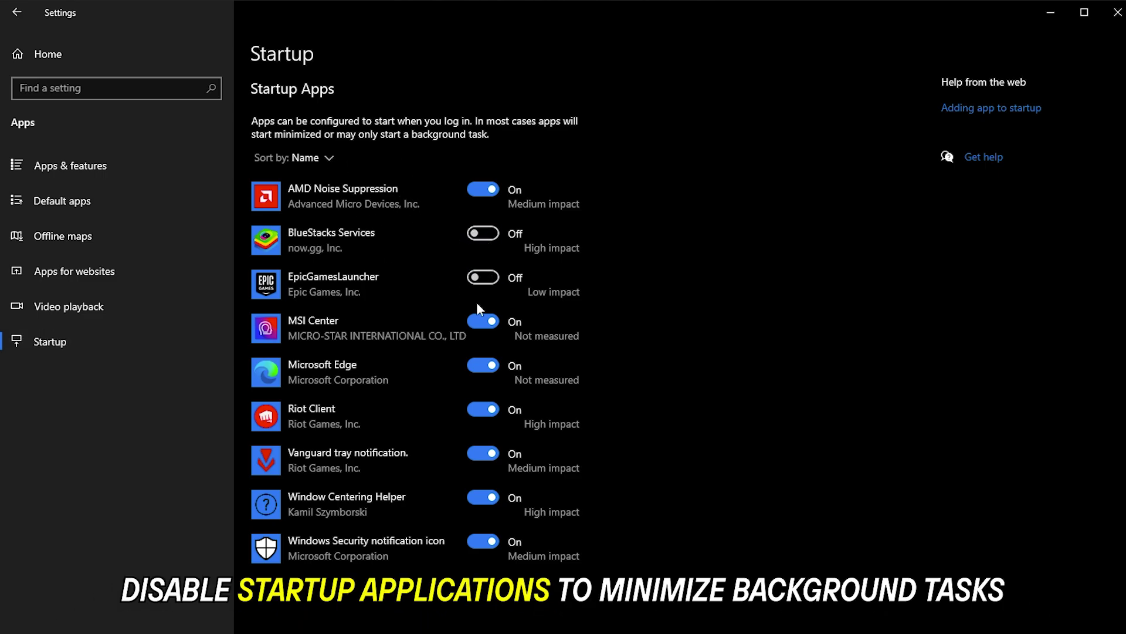
{"action": "left_click", "coordinate": [482, 367]}
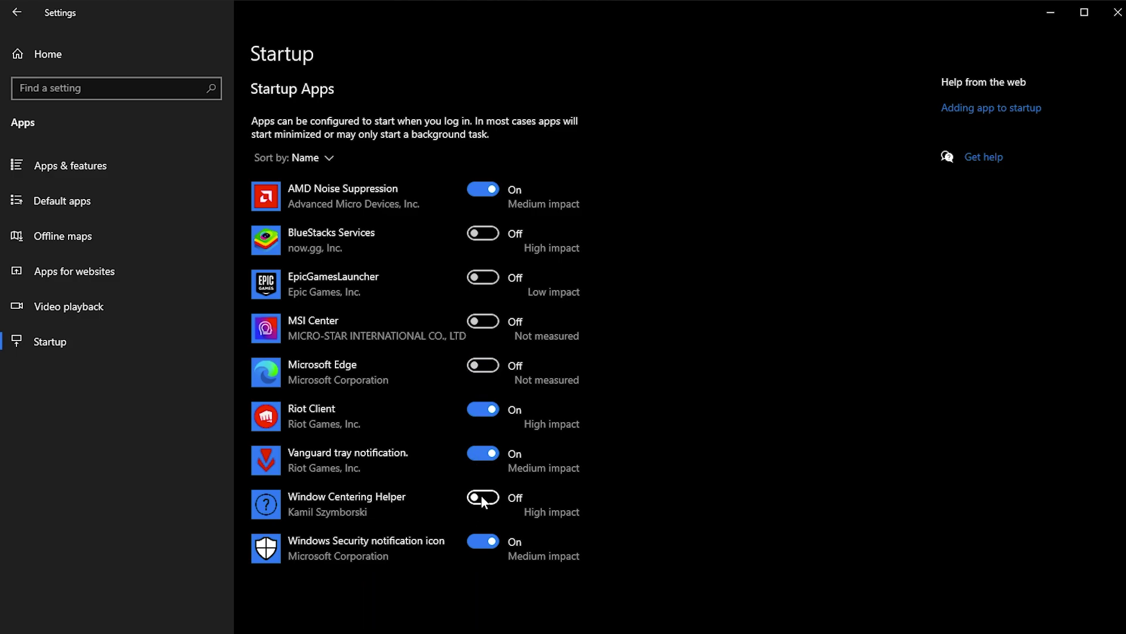
{"action": "left_click", "coordinate": [123, 47]}
{"action": "left_click", "coordinate": [1071, 31]}
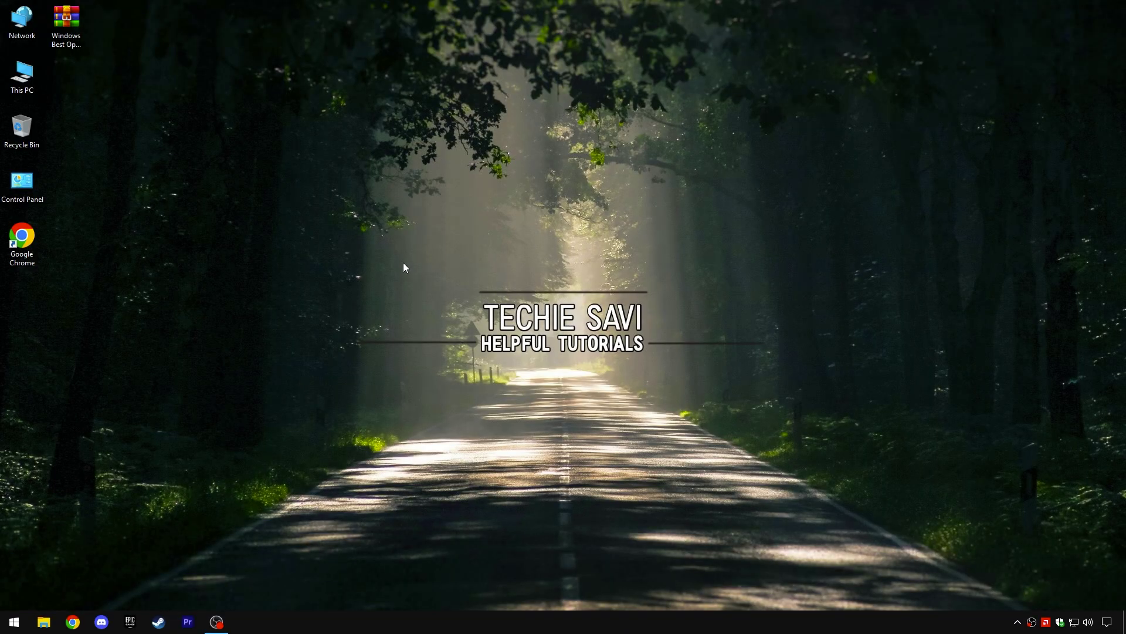
Extract the Windows Best Optimizer folder from its RAR archive onto the desktop and close WinRAR.
{"action": "left_click_drag", "start_coordinate": [71, 44], "coordinate": [382, 266]}
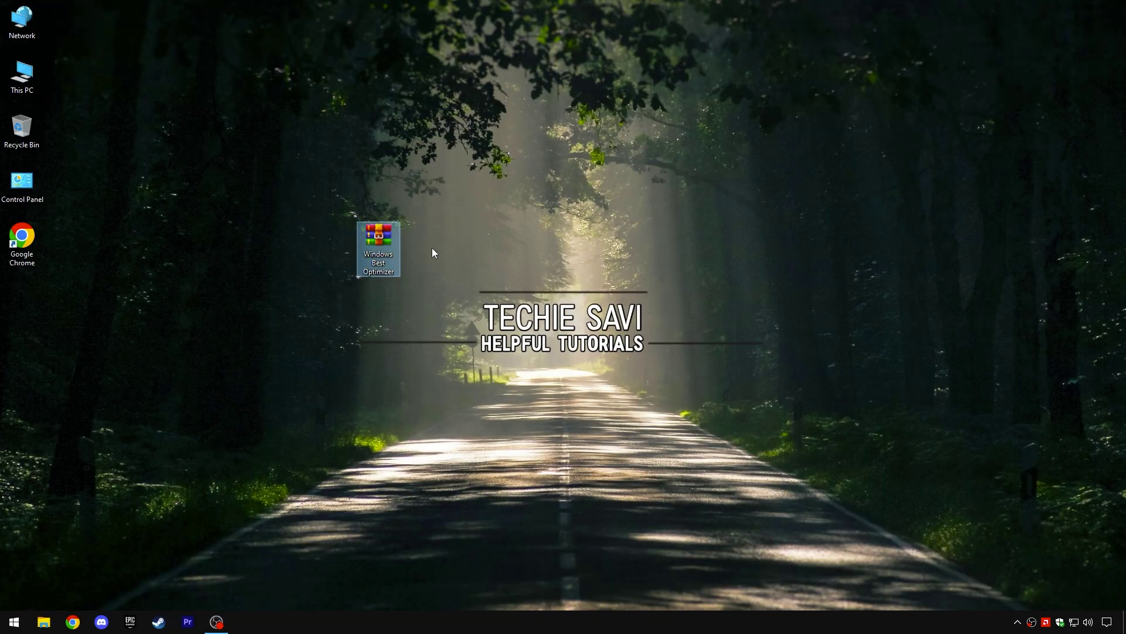
{"action": "right_click", "coordinate": [371, 273]}
{"action": "left_click", "coordinate": [397, 255]}
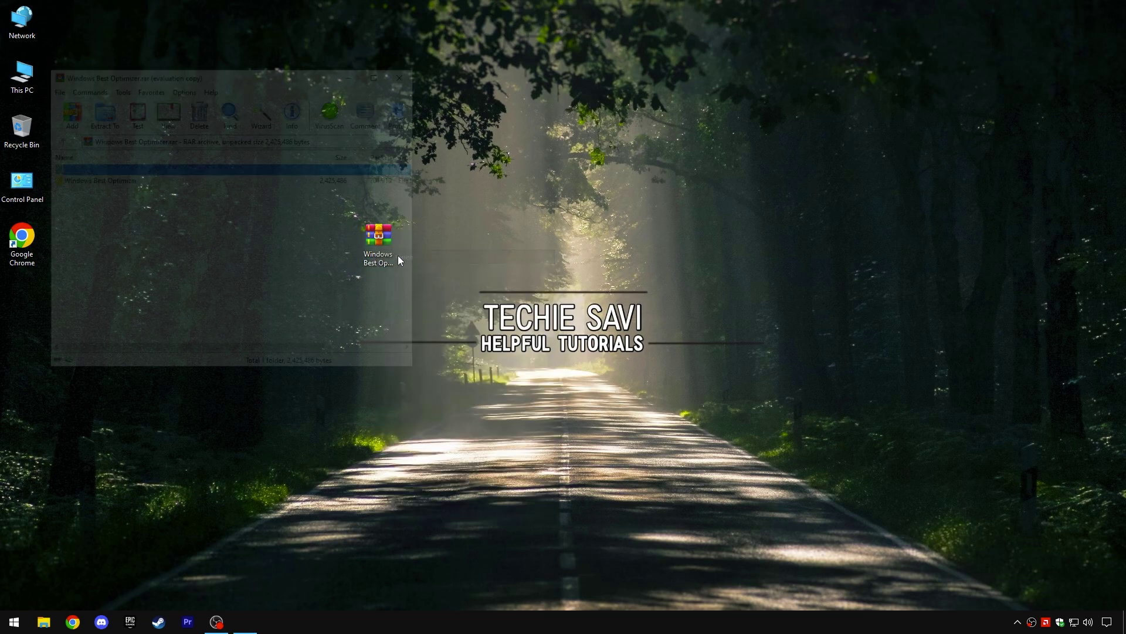
{"action": "left_click_drag", "start_coordinate": [309, 158], "coordinate": [185, 158]}
{"action": "left_click", "coordinate": [134, 182]}
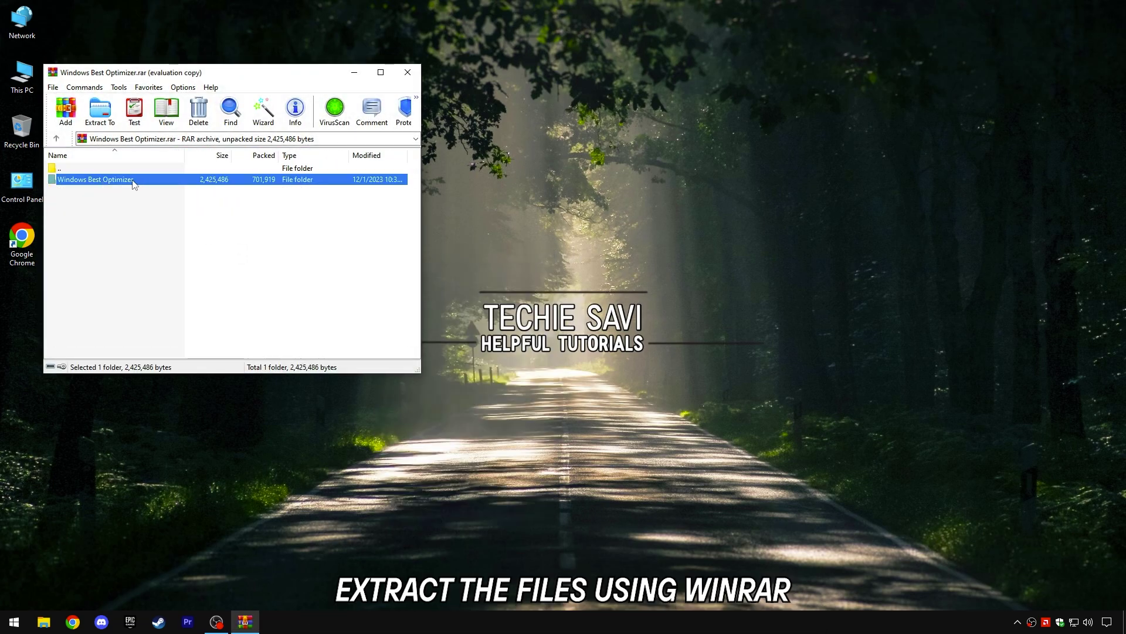
{"action": "left_click_drag", "start_coordinate": [407, 259], "coordinate": [445, 259]}
{"action": "left_click", "coordinate": [408, 72]}
Open the extracted Windows Best Optimizer folder on the desktop.
{"action": "left_click_drag", "start_coordinate": [388, 316], "coordinate": [359, 321]}
{"action": "right_click", "coordinate": [380, 335]}
{"action": "left_click", "coordinate": [399, 320]}
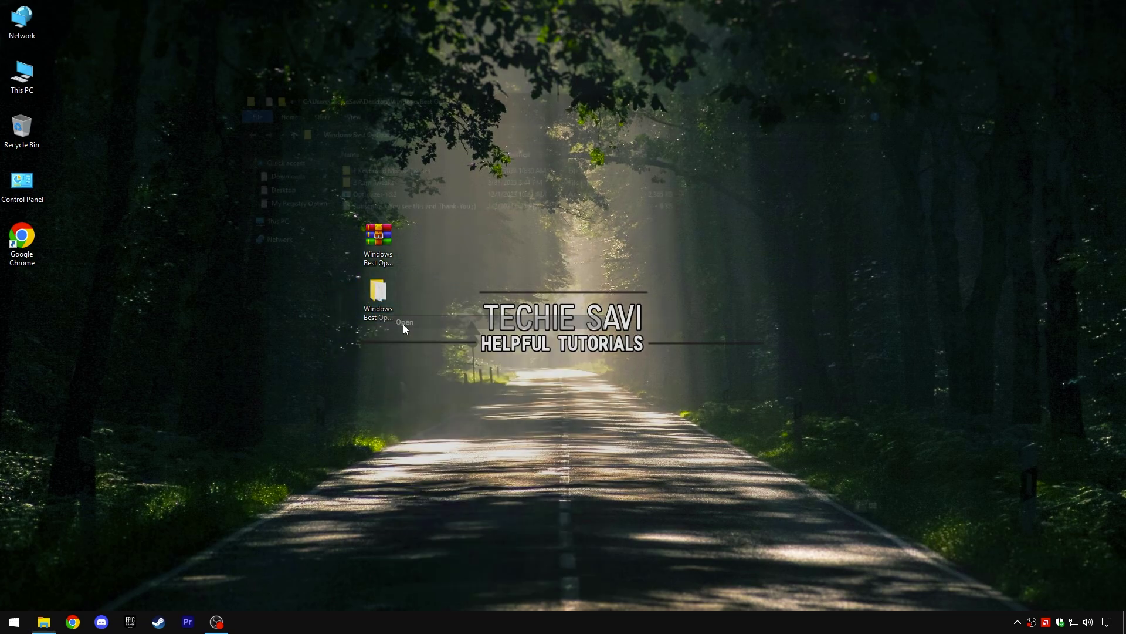
{"action": "left_click_drag", "start_coordinate": [393, 258], "coordinate": [439, 232]}
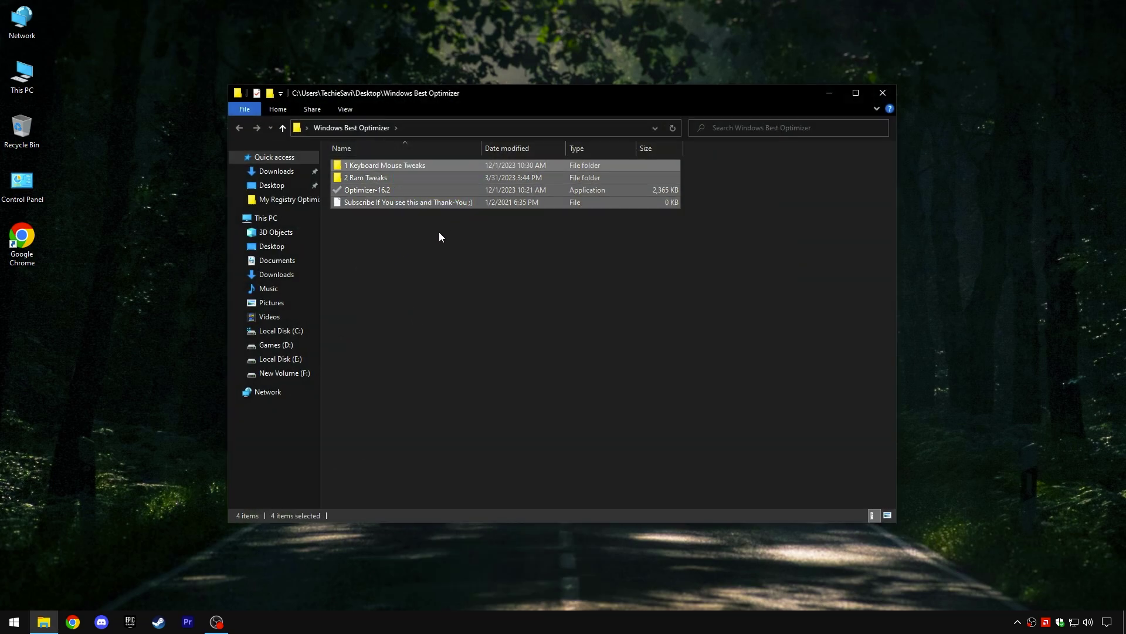
Merge the KBDQS 10 registry file from the 10decimal folder of 1 Keyboard Mouse Tweaks into the registry.
{"action": "double_click", "coordinate": [386, 165]}
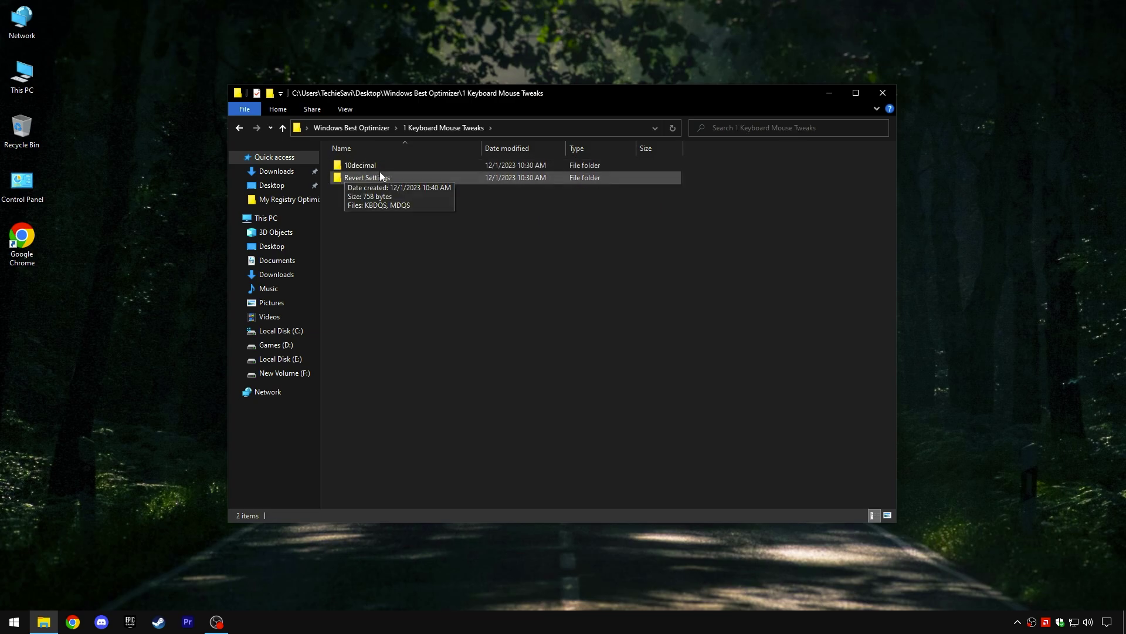
{"action": "double_click", "coordinate": [375, 166]}
{"action": "left_click_drag", "start_coordinate": [411, 220], "coordinate": [364, 164]}
{"action": "left_click", "coordinate": [359, 165]}
{"action": "right_click", "coordinate": [359, 165]}
{"action": "left_click", "coordinate": [375, 174]}
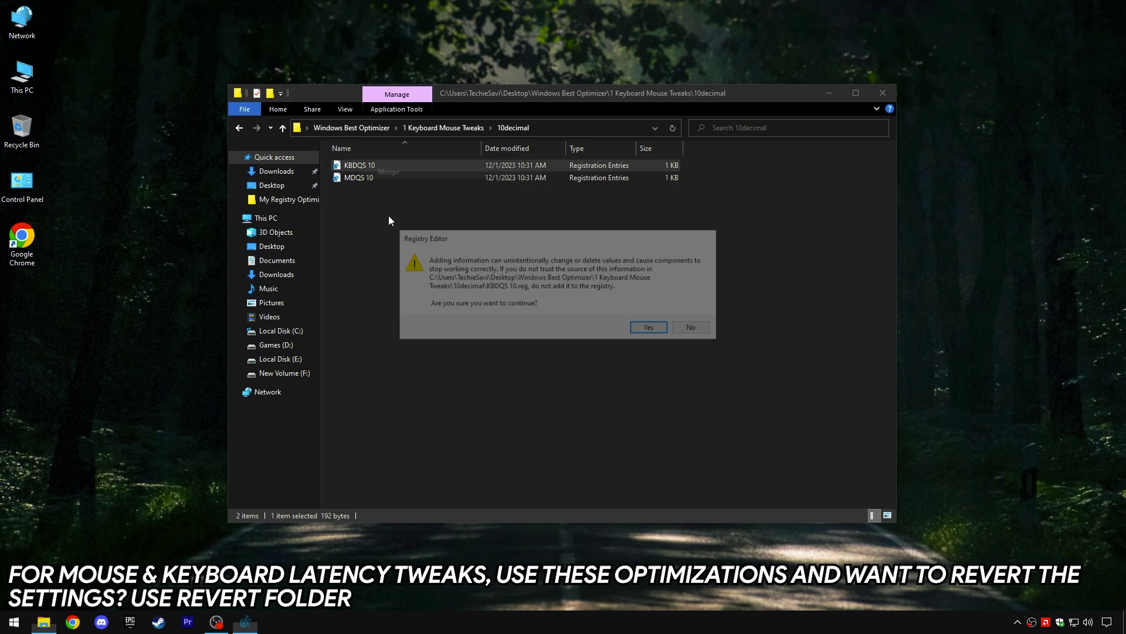
{"action": "left_click", "coordinate": [651, 329]}
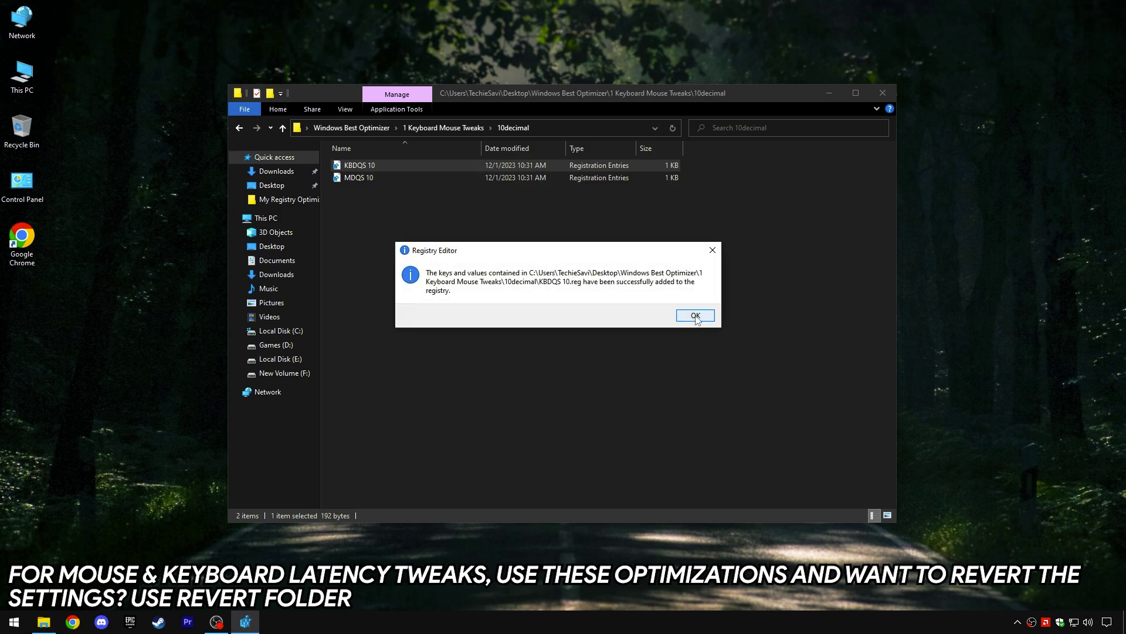
{"action": "left_click", "coordinate": [700, 315]}
Merge the MDQS 10 registry file from the 10decimal folder into the registry.
{"action": "right_click", "coordinate": [351, 178]}
{"action": "left_click", "coordinate": [380, 187]}
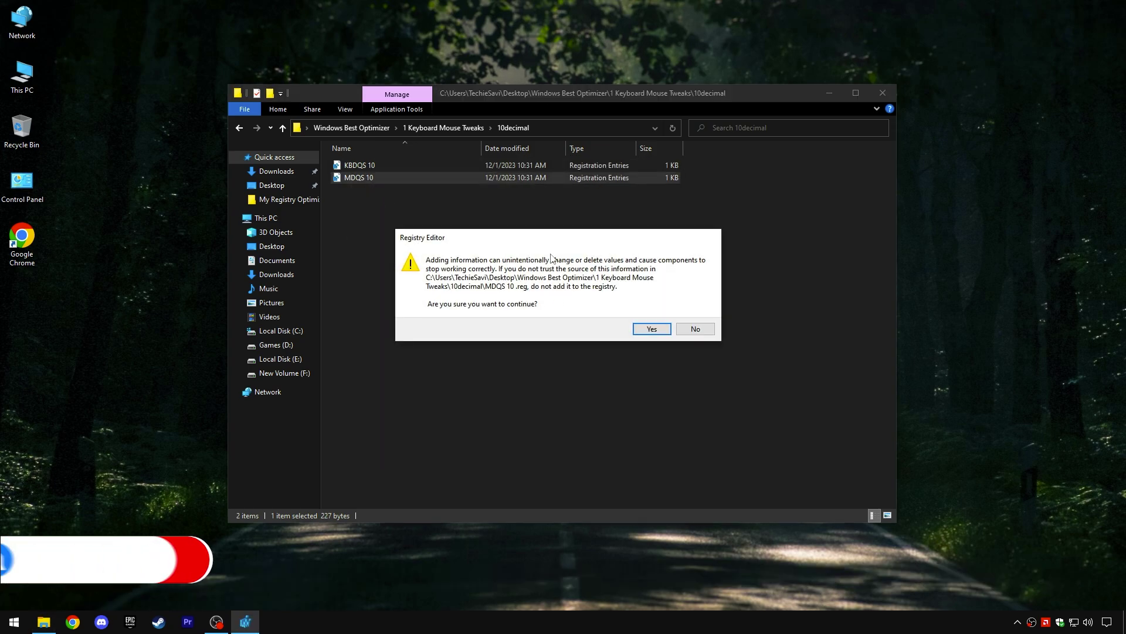
{"action": "left_click", "coordinate": [651, 327]}
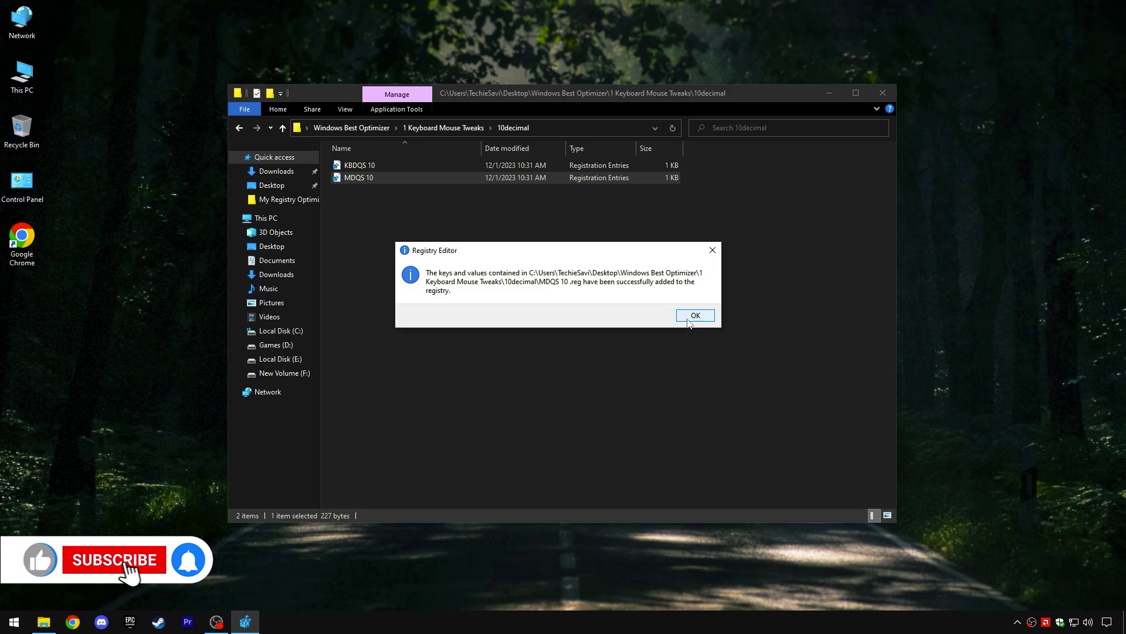
{"action": "left_click", "coordinate": [688, 320]}
Look into the Revert Settings folder of the keyboard and mouse tweaks.
{"action": "left_click", "coordinate": [443, 127]}
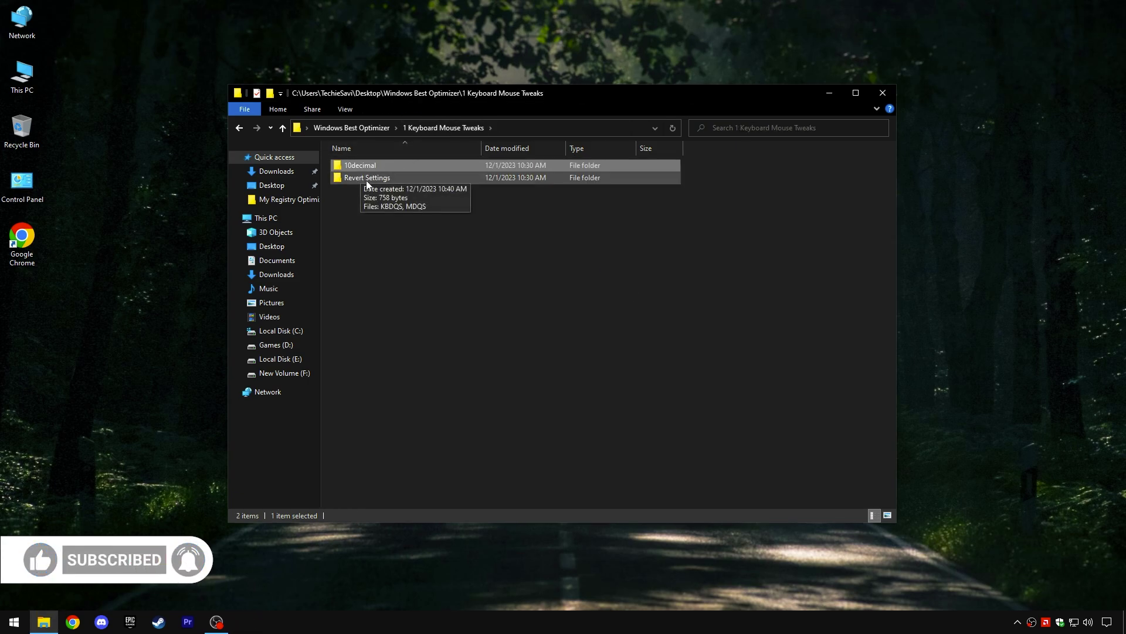
{"action": "double_click", "coordinate": [367, 177]}
{"action": "left_click_drag", "start_coordinate": [370, 228], "coordinate": [412, 213]}
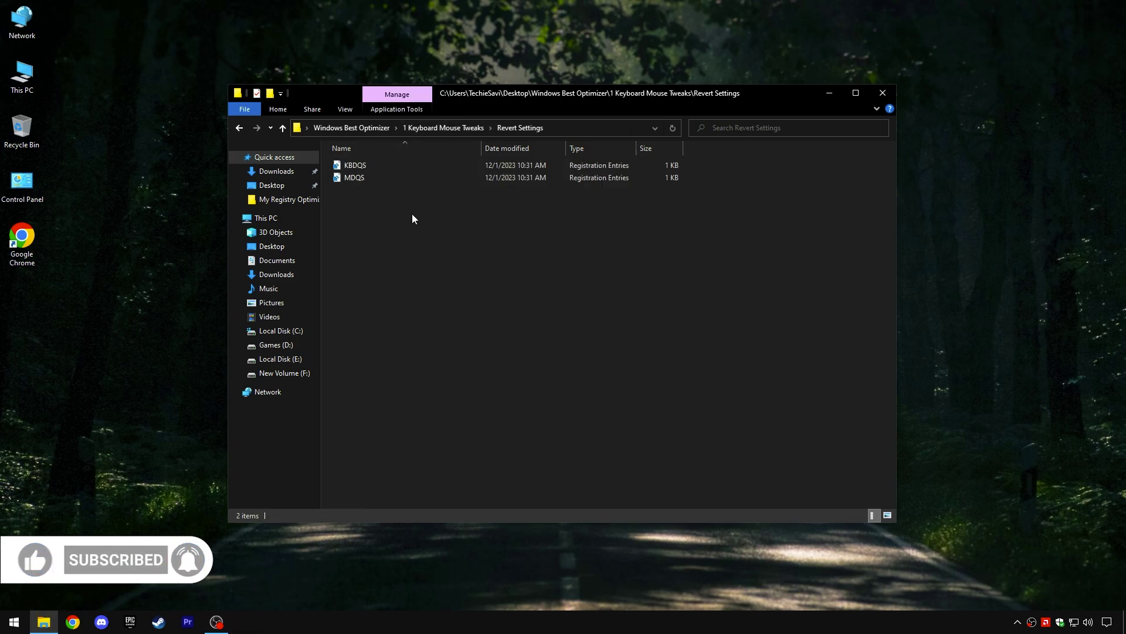
Open the 2 Ram Tweaks folder and check the total installed memory in Task Manager.
{"action": "left_click", "coordinate": [366, 129]}
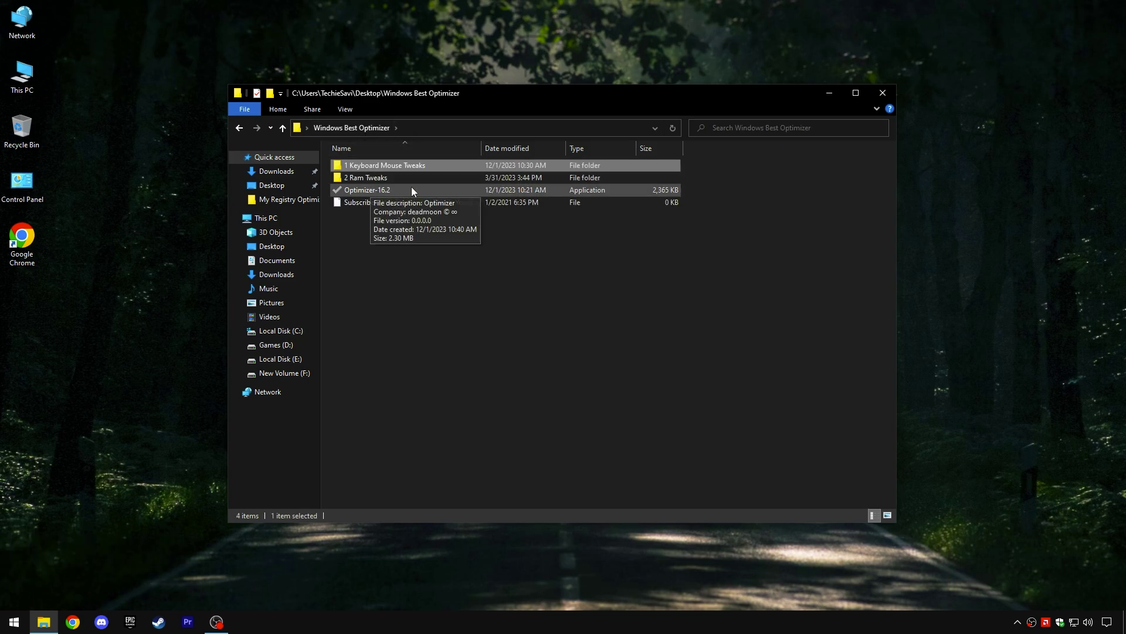
{"action": "double_click", "coordinate": [366, 178]}
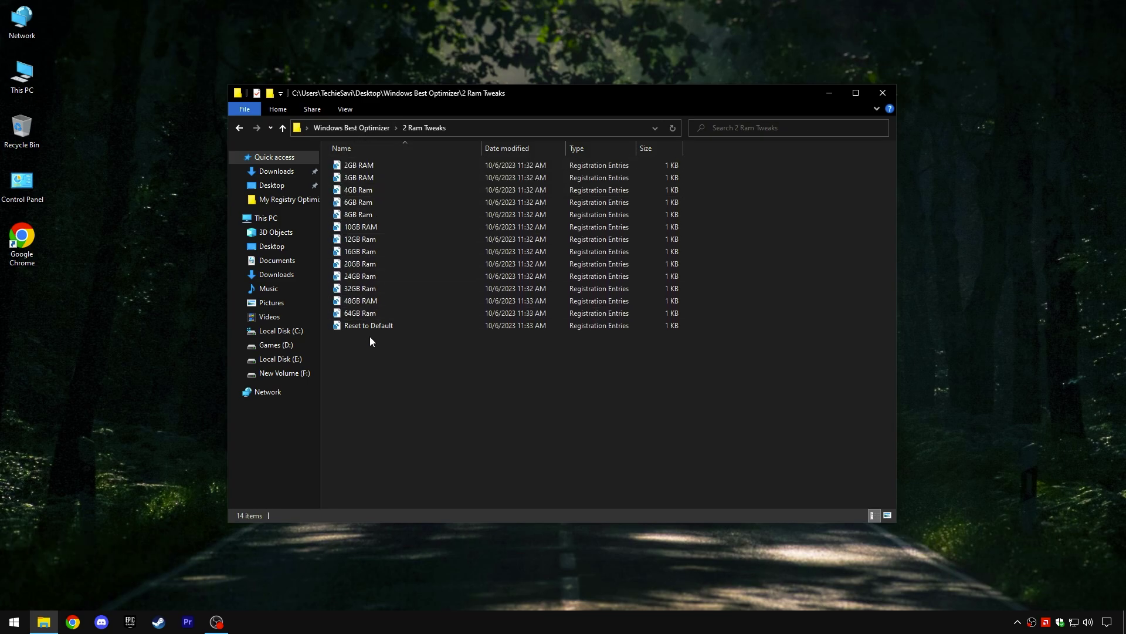
{"action": "left_click_drag", "start_coordinate": [369, 344], "coordinate": [396, 340]}
{"action": "right_click", "coordinate": [14, 622]}
{"action": "left_click", "coordinate": [73, 491]}
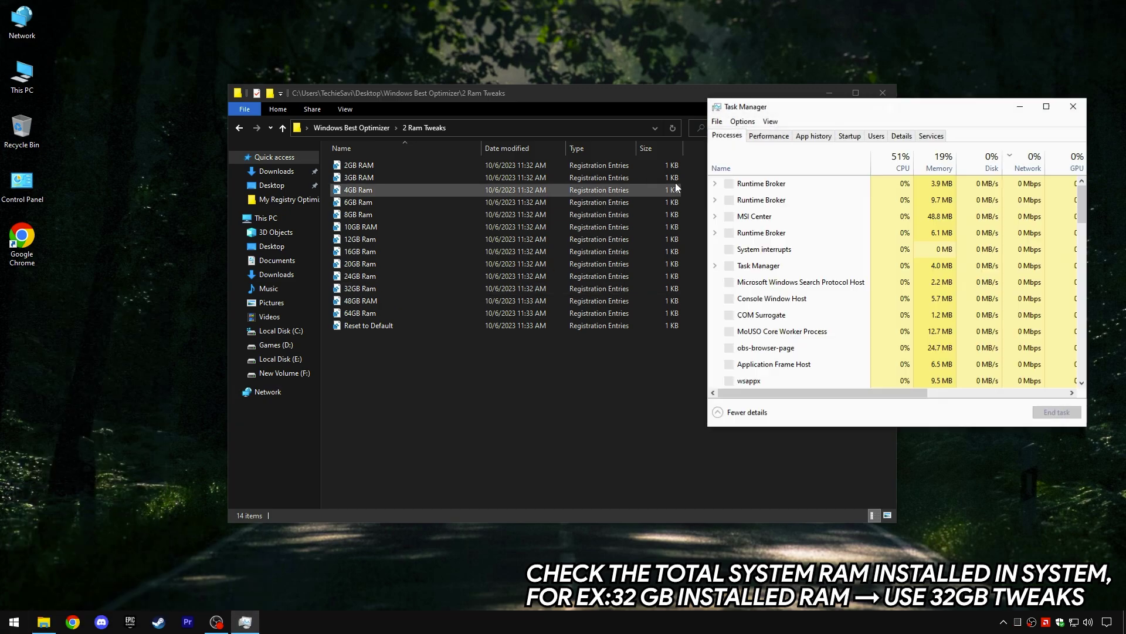
{"action": "left_click", "coordinate": [769, 135]}
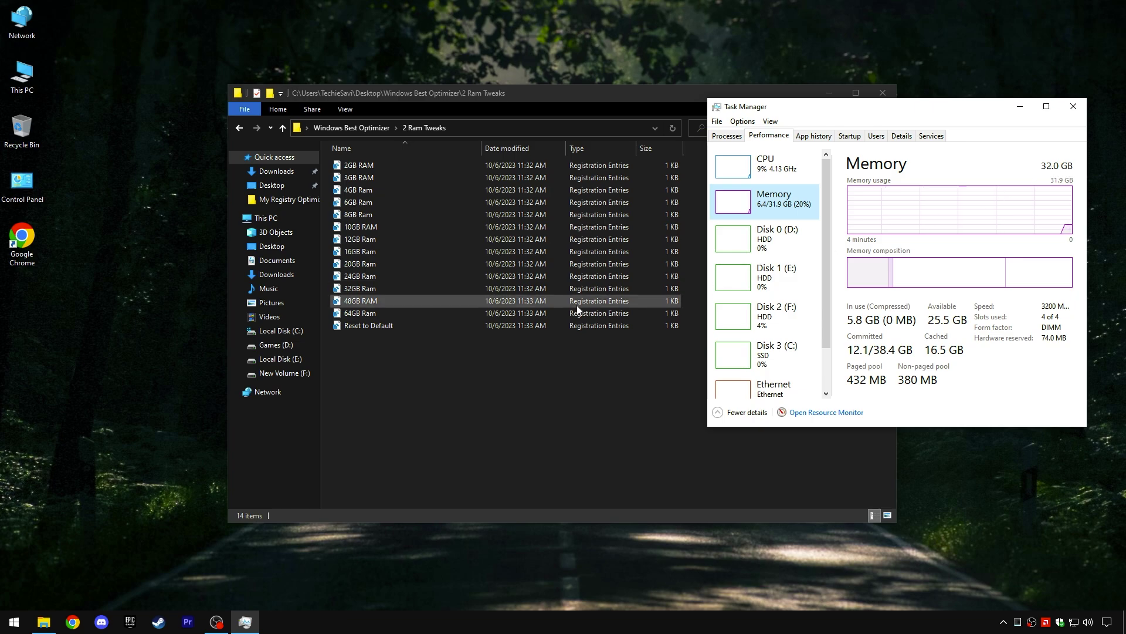
Merge the 32GB Ram registry file into the registry and close Task Manager.
{"action": "right_click", "coordinate": [360, 290]}
{"action": "left_click", "coordinate": [384, 297]}
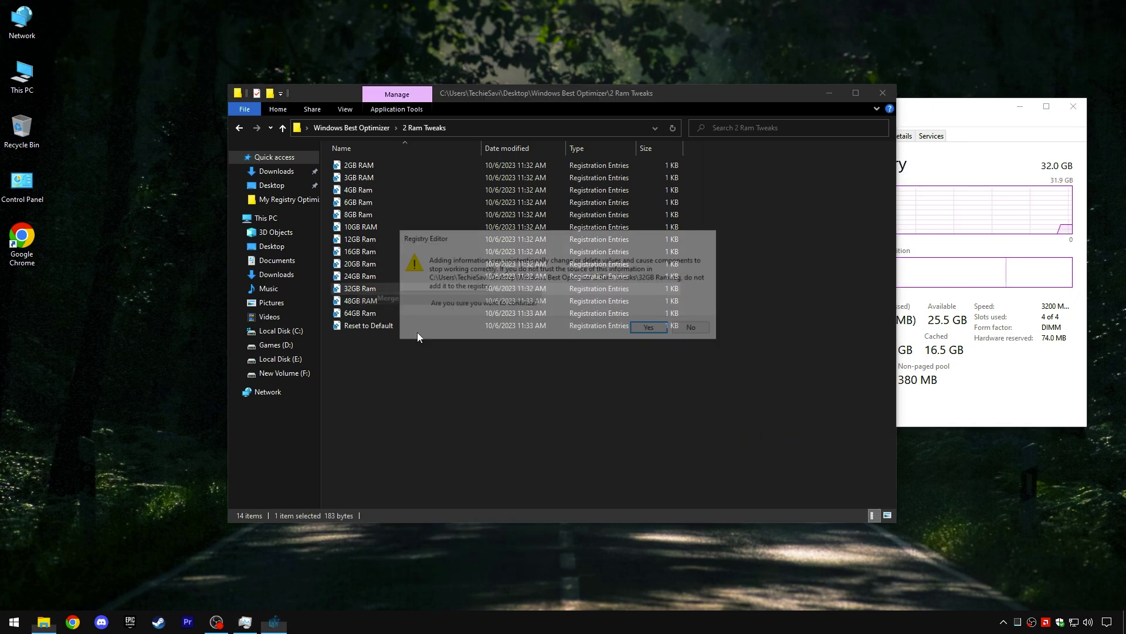
{"action": "left_click", "coordinate": [652, 329]}
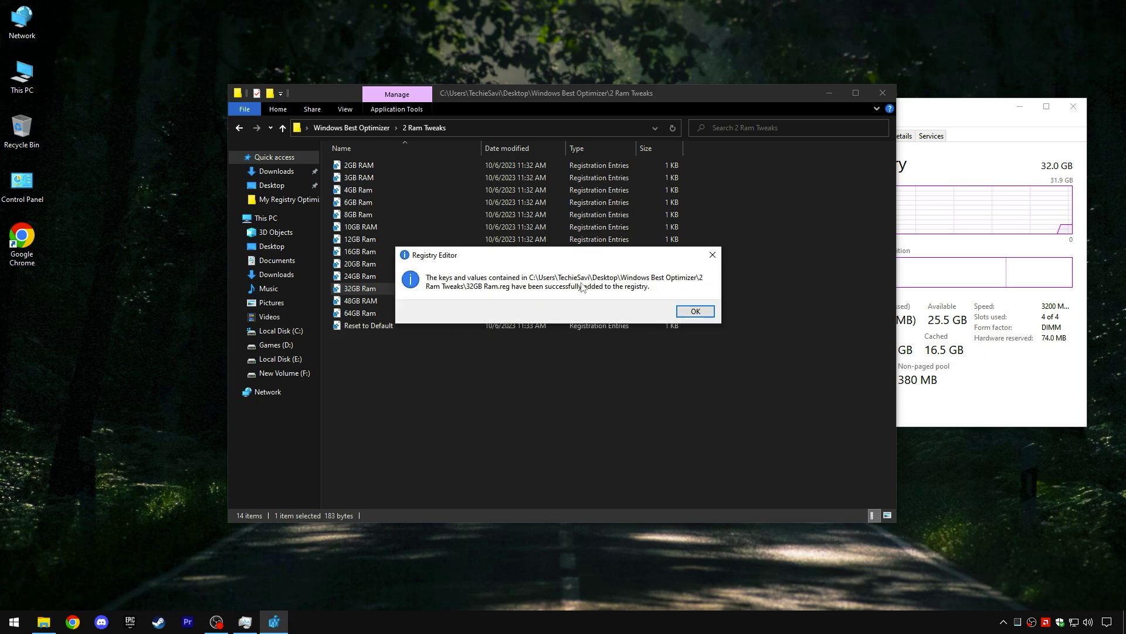
{"action": "left_click", "coordinate": [684, 312]}
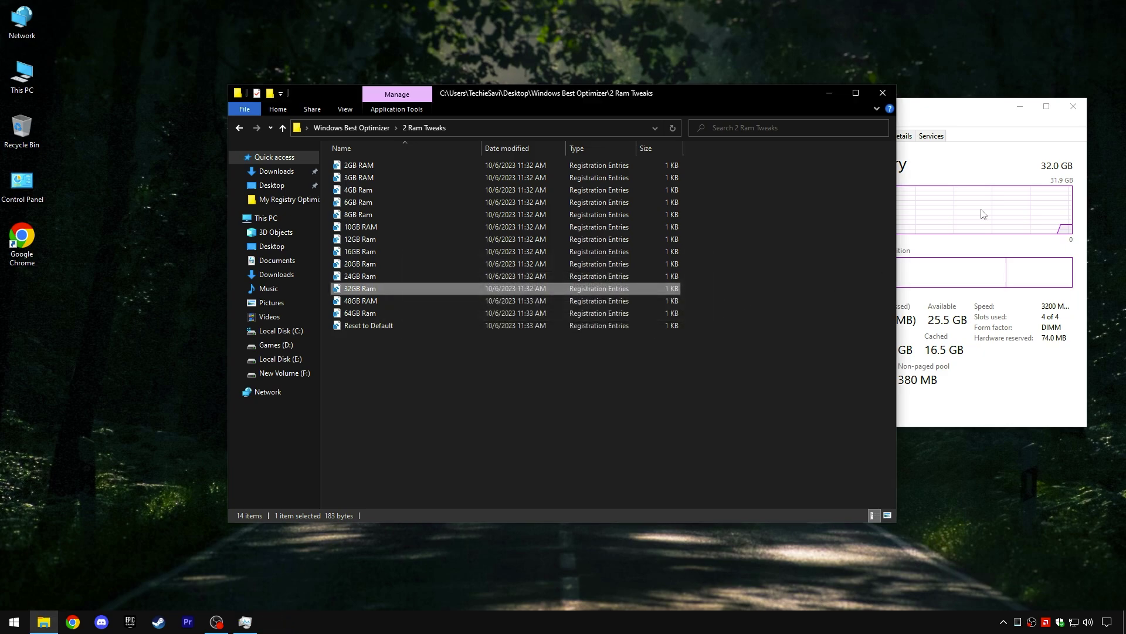
{"action": "left_click", "coordinate": [1069, 113]}
Launch Optimizer-16.2 from the Windows Best Optimizer folder and close the folder window.
{"action": "left_click", "coordinate": [350, 127]}
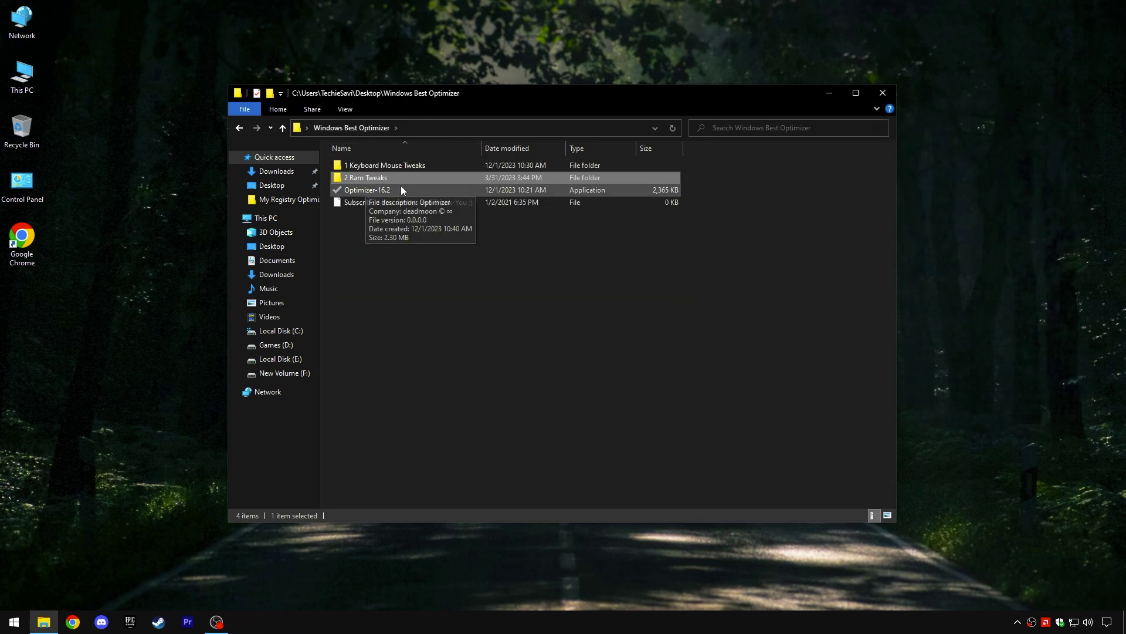
{"action": "right_click", "coordinate": [369, 188]}
{"action": "left_click", "coordinate": [406, 197]}
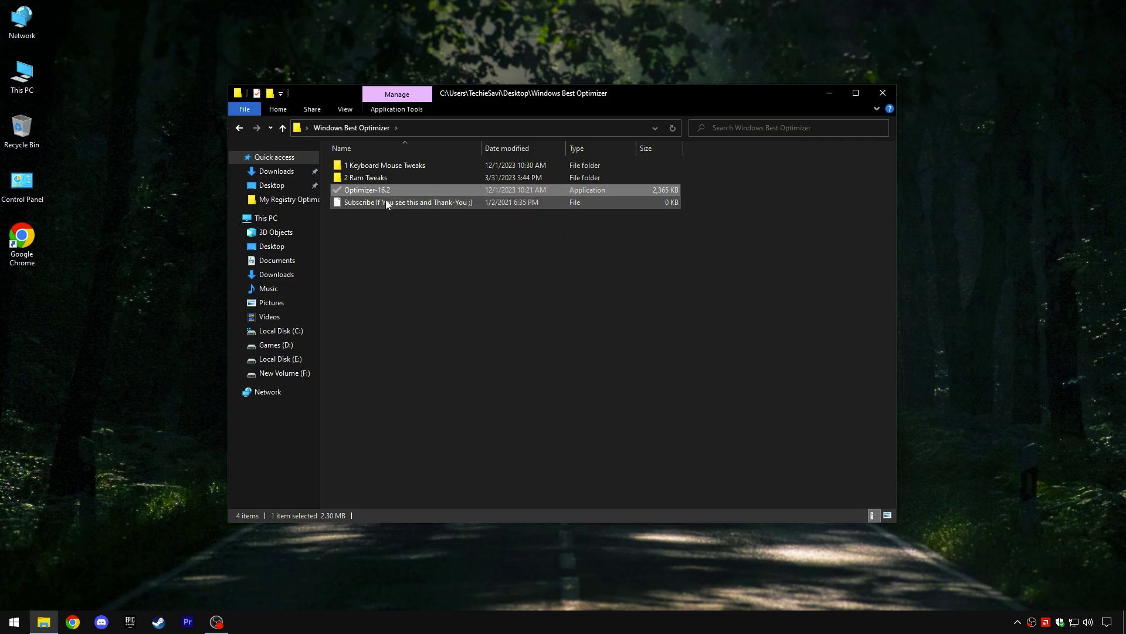
{"action": "left_click", "coordinate": [882, 95]}
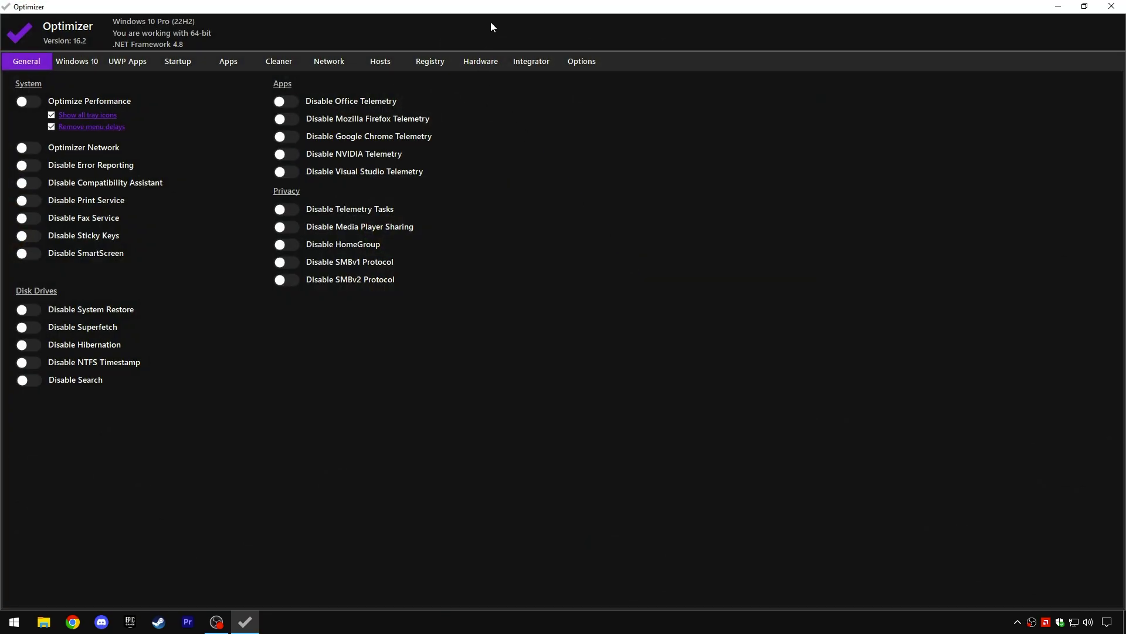
Enable all System switches, from Optimize Performance to Disable SmartScreen, plus Disable Hibernation and Disable NTFS Timestamp under Disk Drives.
{"action": "left_click_drag", "start_coordinate": [498, 16], "coordinate": [636, 63]}
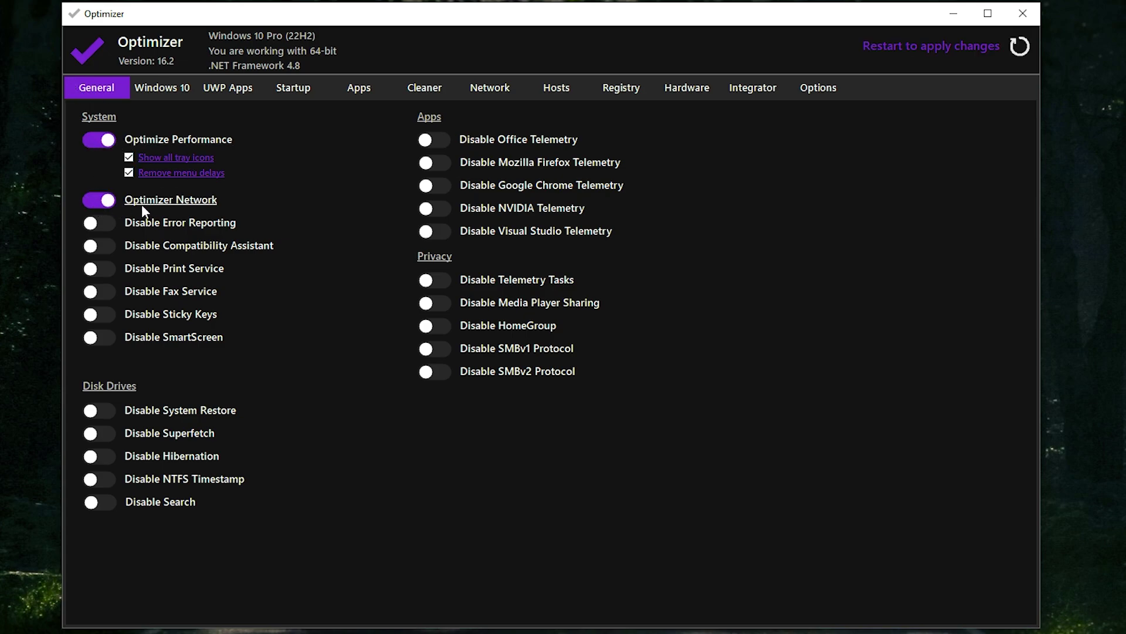
{"action": "left_click", "coordinate": [99, 224]}
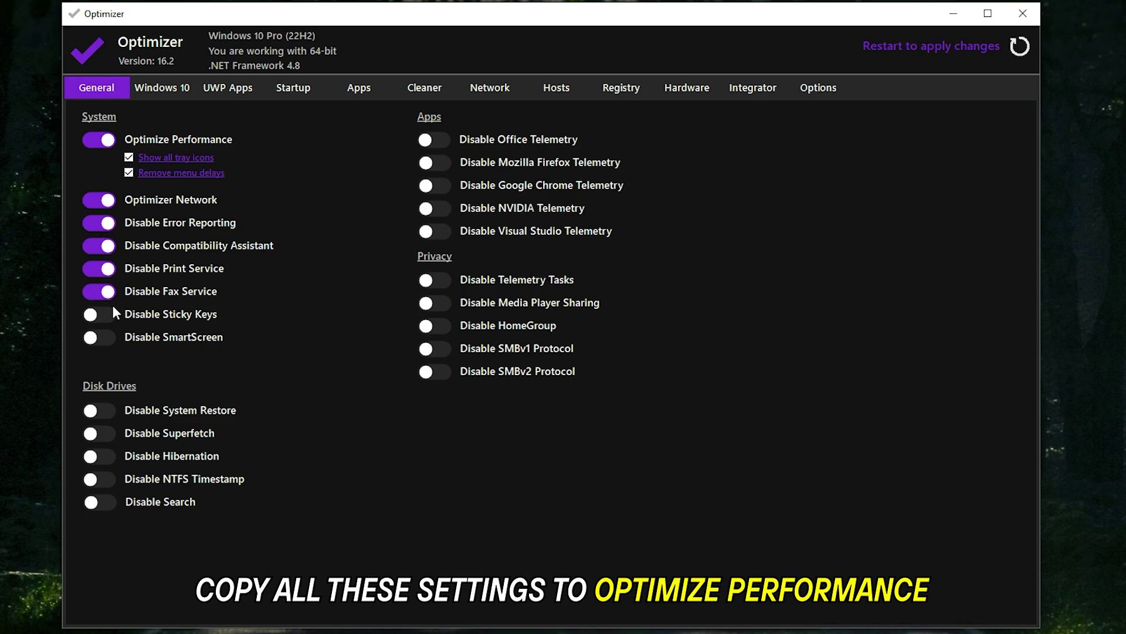
{"action": "left_click", "coordinate": [99, 336]}
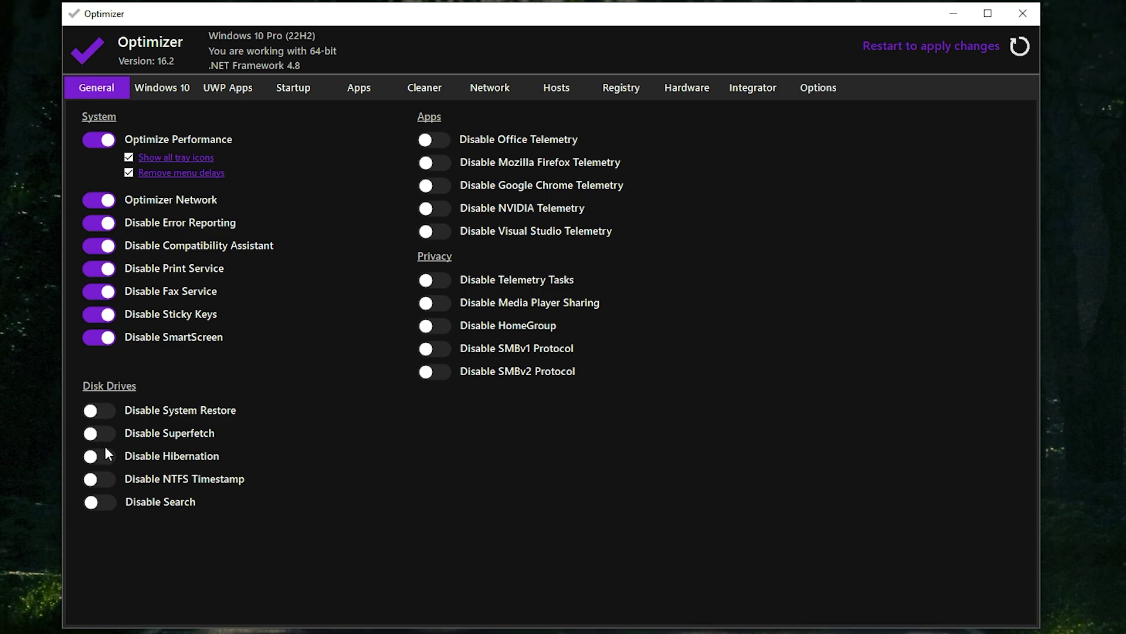
{"action": "left_click", "coordinate": [108, 480]}
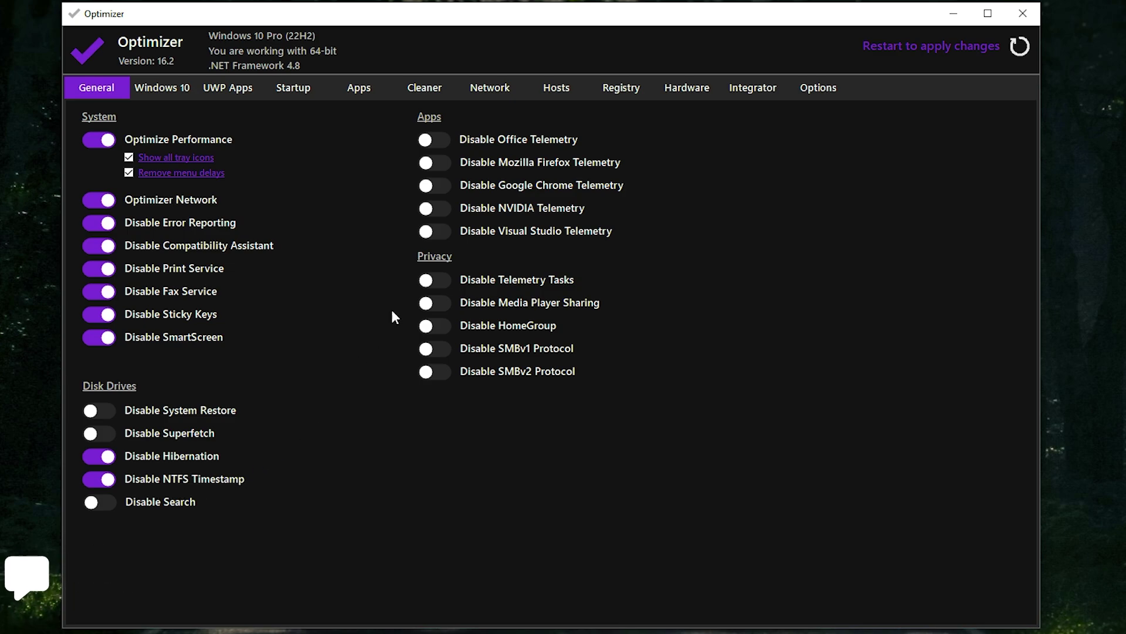
Enable Disable Office Telemetry and Disable Mozilla Firefox Telemetry under Apps, plus Disable Telemetry Tasks and Disable HomeGroup under Privacy.
{"action": "left_click", "coordinate": [435, 140]}
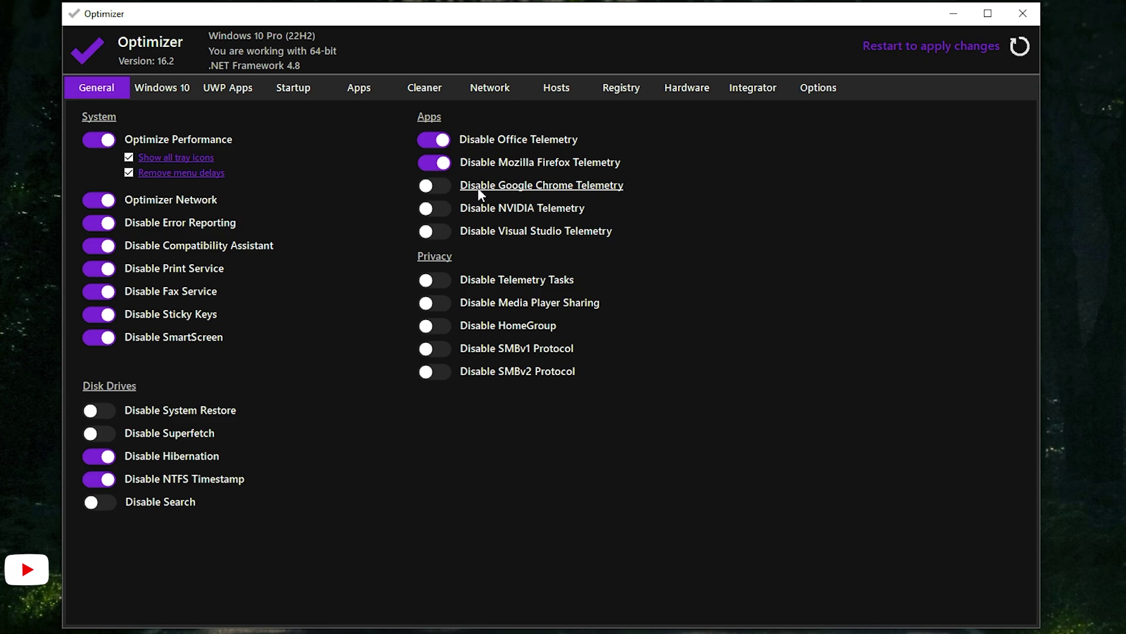
{"action": "left_click", "coordinate": [433, 279]}
{"action": "left_click", "coordinate": [441, 326]}
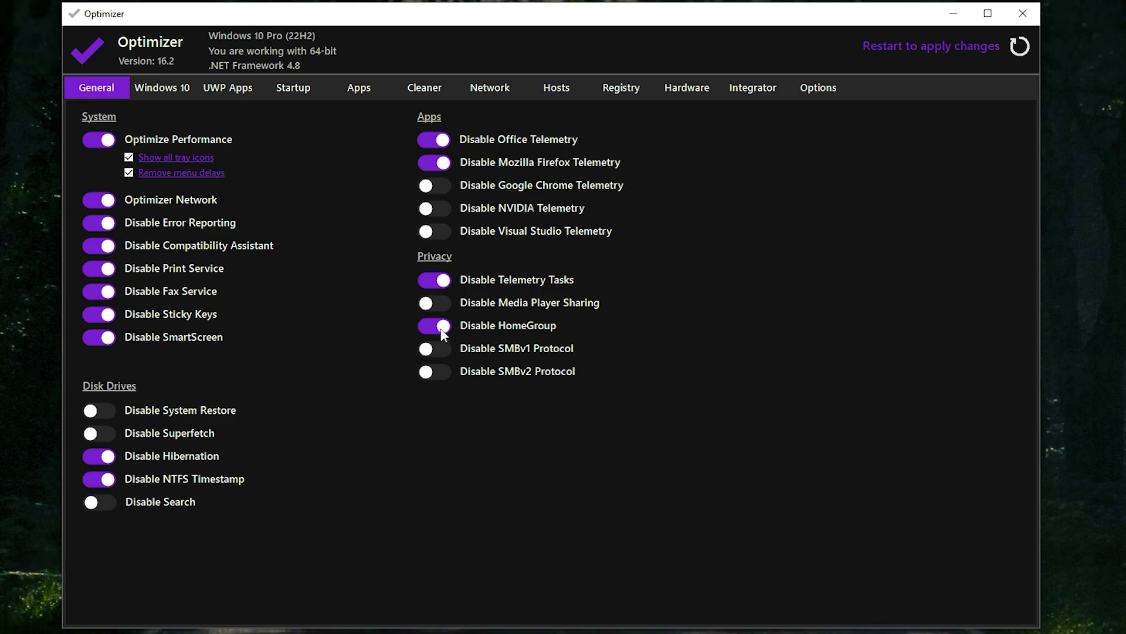
In the Windows 10 settings, enable Disable My People, Enable Long Paths, Remove Cast to Device, Disable Microsoft Store Updates and Disable Insider Service.
{"action": "left_click", "coordinate": [167, 88]}
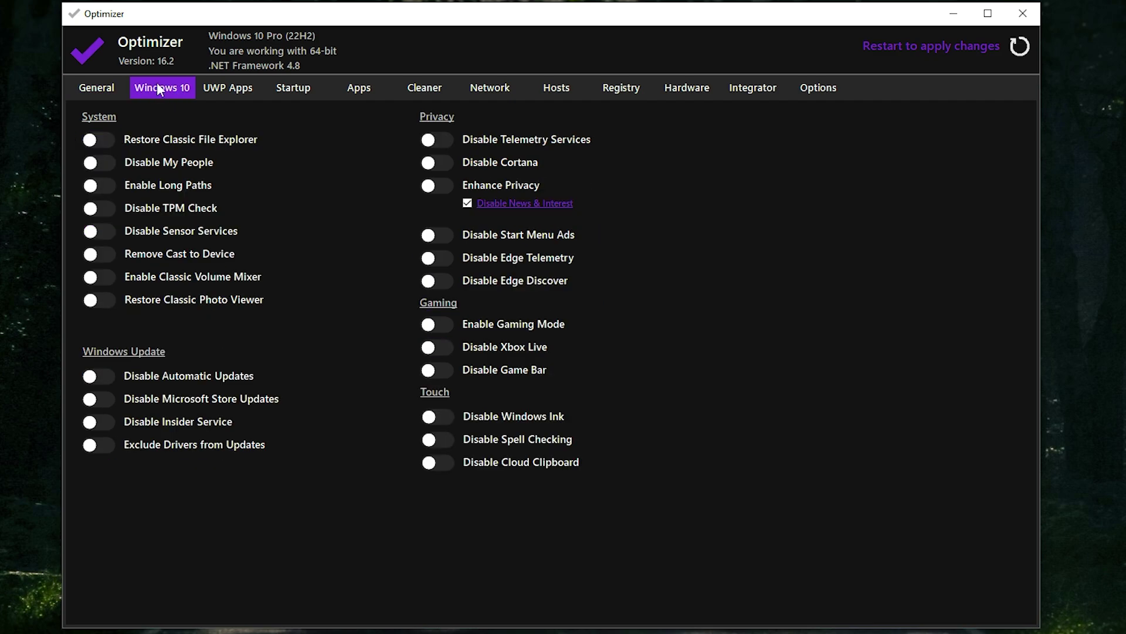
{"action": "left_click", "coordinate": [98, 164]}
{"action": "left_click", "coordinate": [99, 254]}
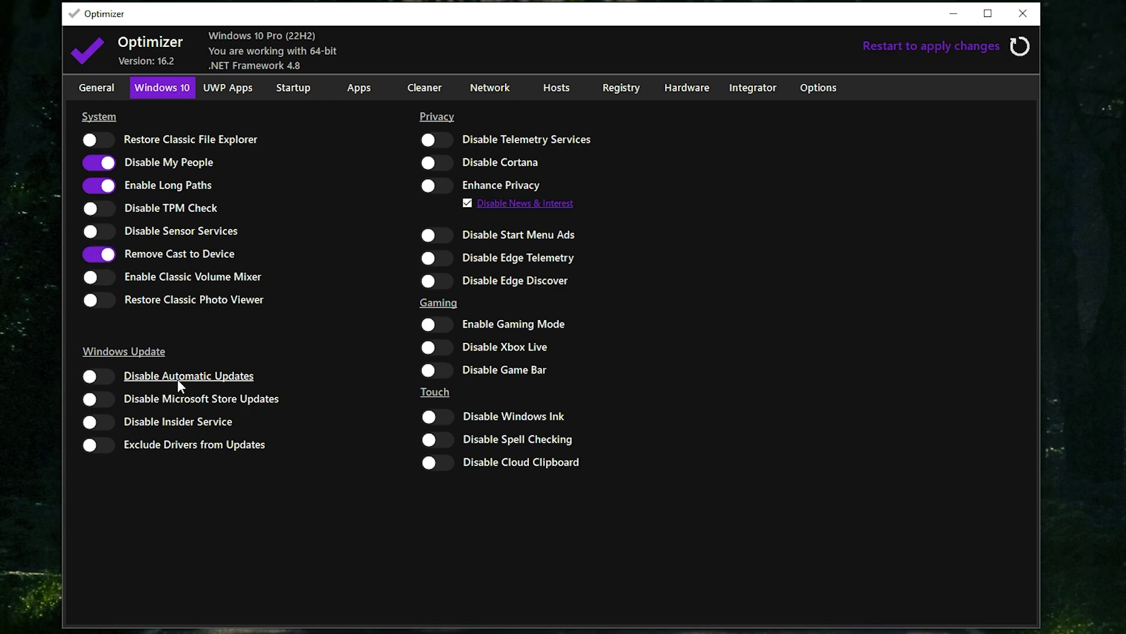
{"action": "left_click", "coordinate": [96, 420]}
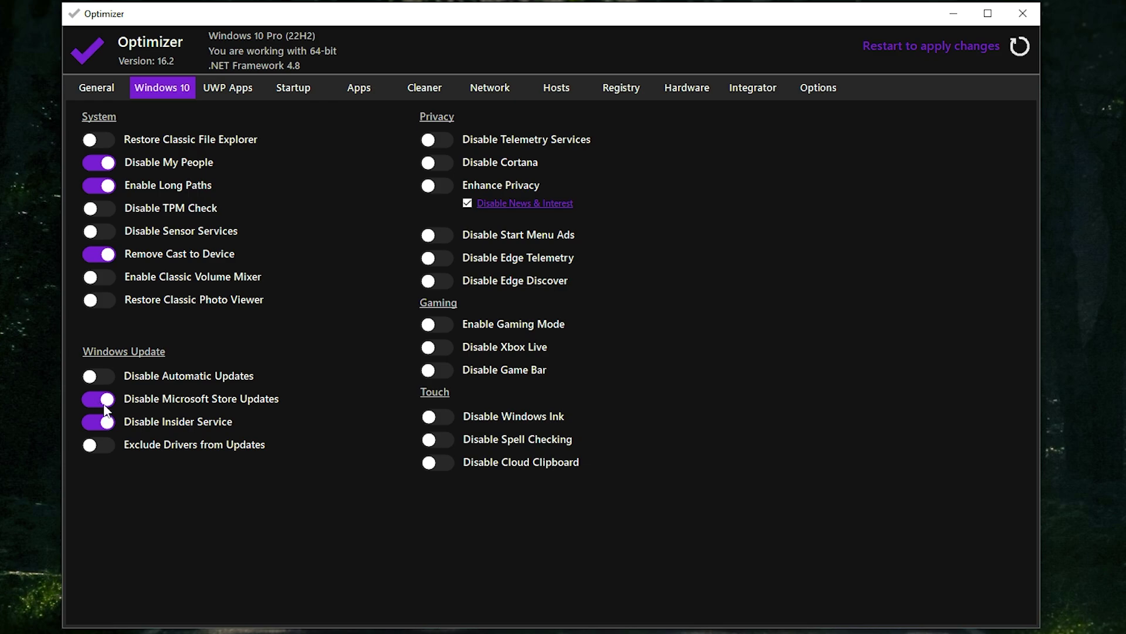
Enable all Privacy switches except Enhance Privacy, and all Gaming and Touch switches, in the Windows 10 settings.
{"action": "left_click", "coordinate": [435, 162]}
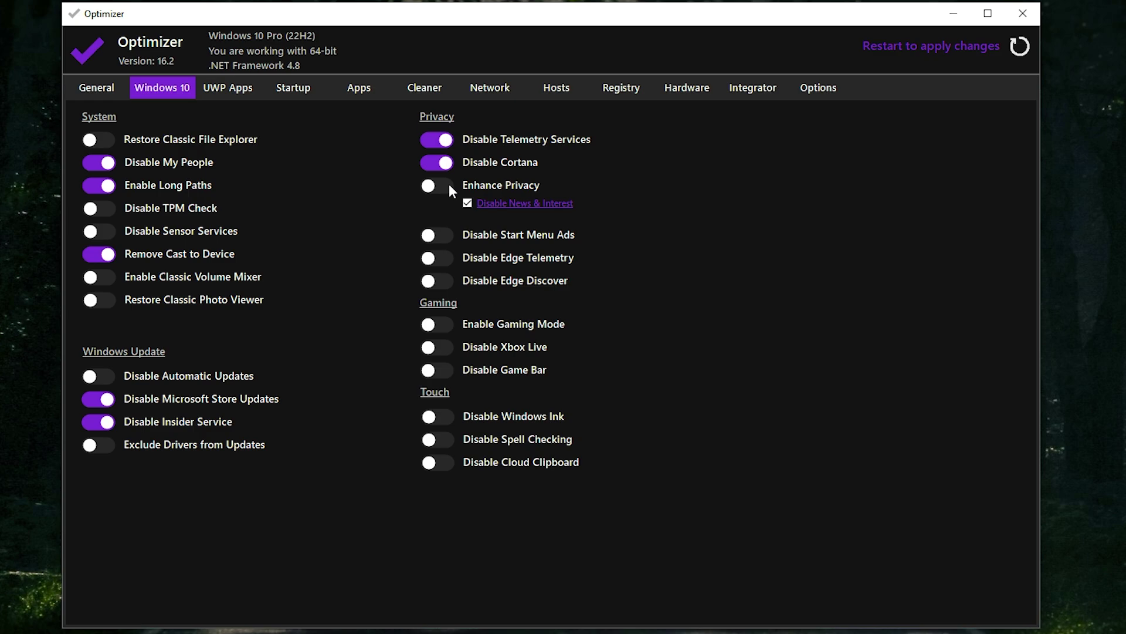
{"action": "left_click", "coordinate": [439, 238]}
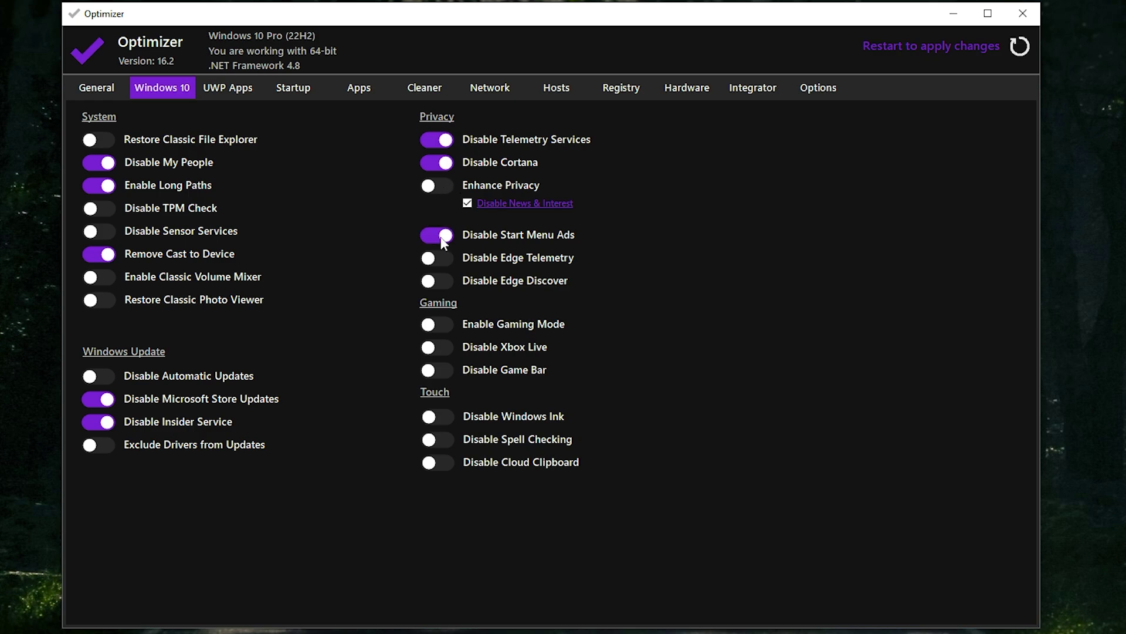
{"action": "left_click", "coordinate": [435, 284]}
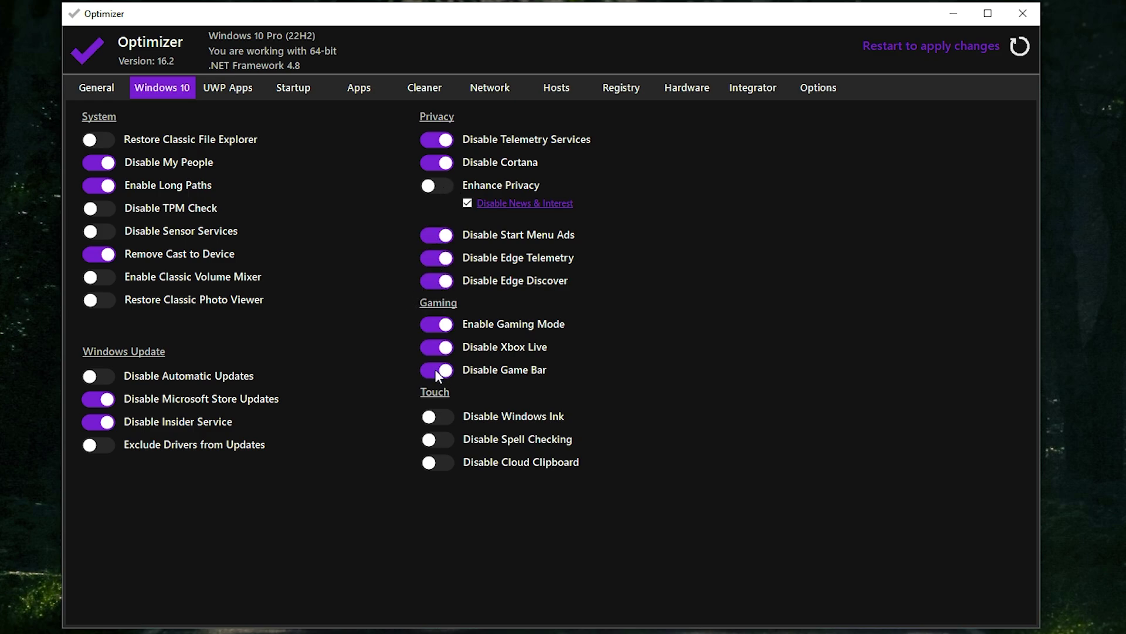
{"action": "left_click", "coordinate": [438, 416]}
{"action": "left_click", "coordinate": [434, 441]}
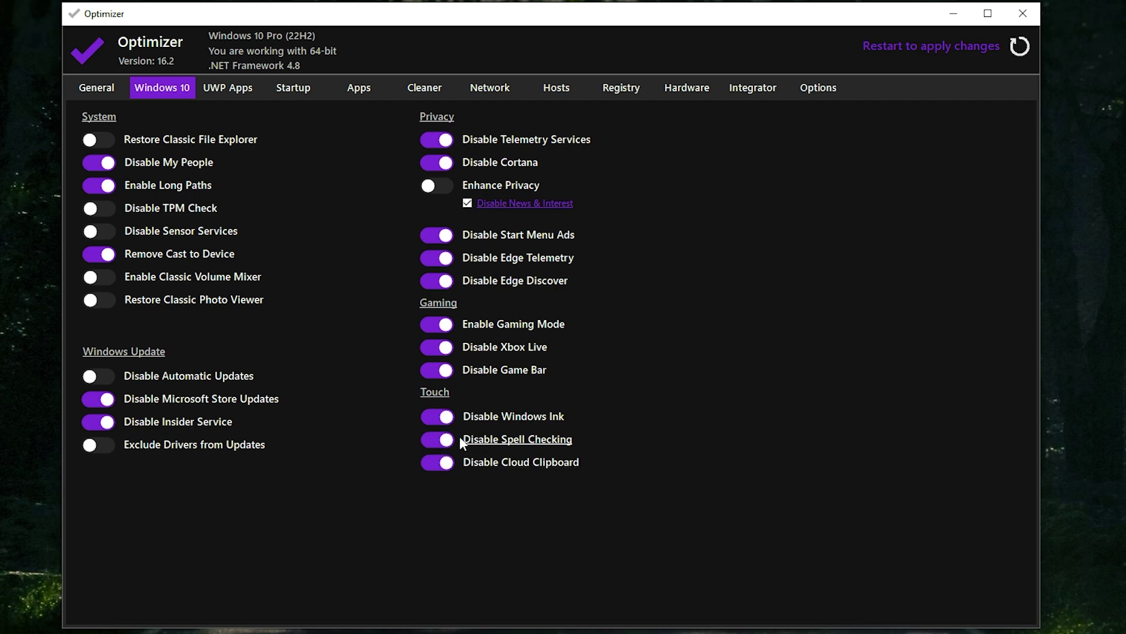
Uninstall the UWP apps Microsoft.GetHelp, Microsoft.People and Microsoft.MicrosoftEdge.Stable.
{"action": "left_click", "coordinate": [244, 88]}
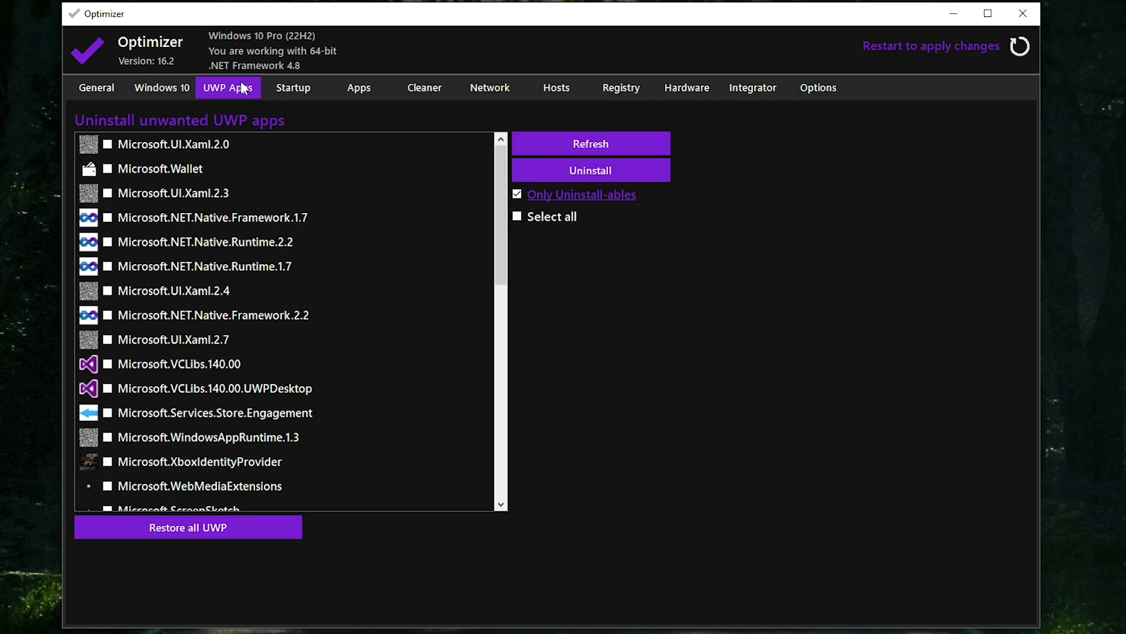
{"action": "left_click_drag", "start_coordinate": [498, 215], "coordinate": [497, 295]}
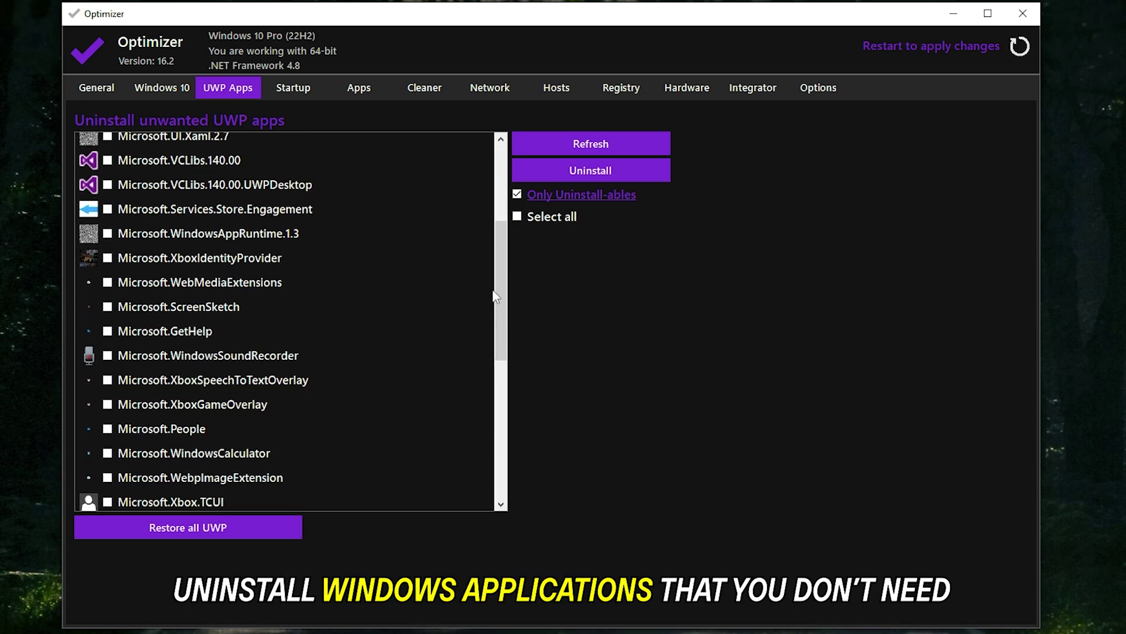
{"action": "left_click", "coordinate": [107, 331]}
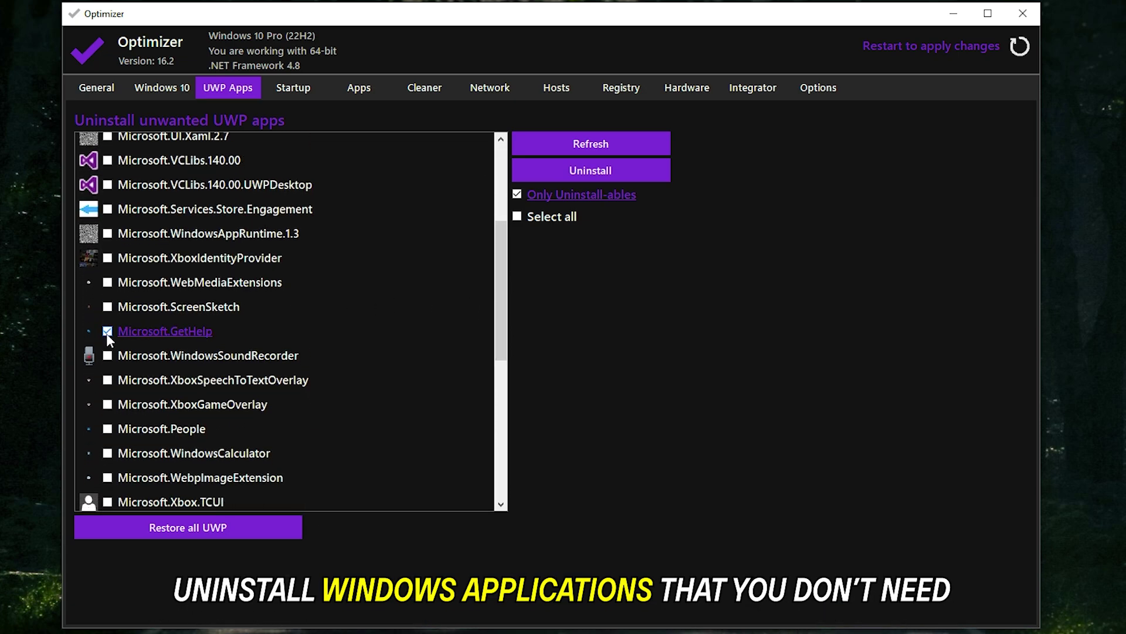
{"action": "left_click", "coordinate": [108, 428]}
{"action": "scroll", "coordinate": [502, 359], "scroll_direction": "down", "scroll_amount": 3}
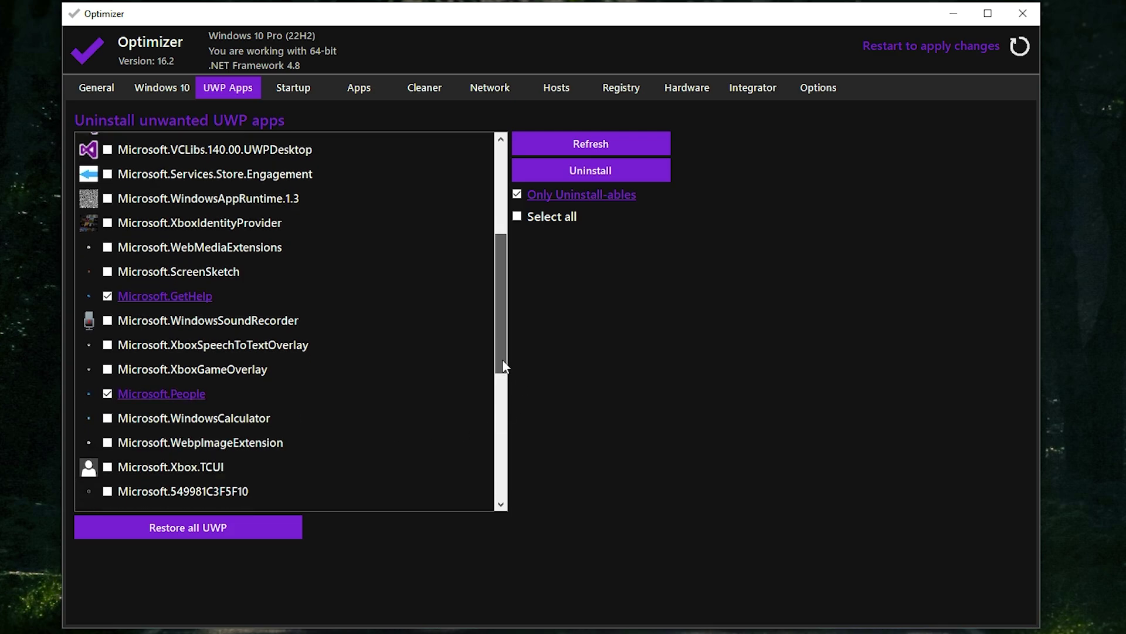
{"action": "left_click_drag", "start_coordinate": [505, 372], "coordinate": [516, 480]}
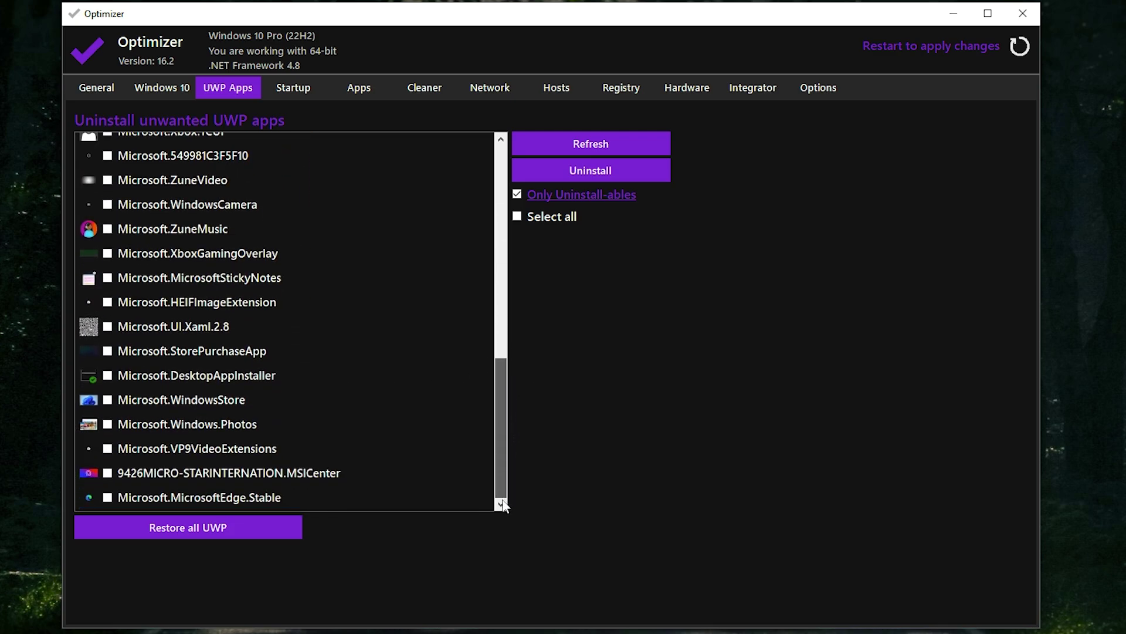
{"action": "left_click", "coordinate": [108, 498]}
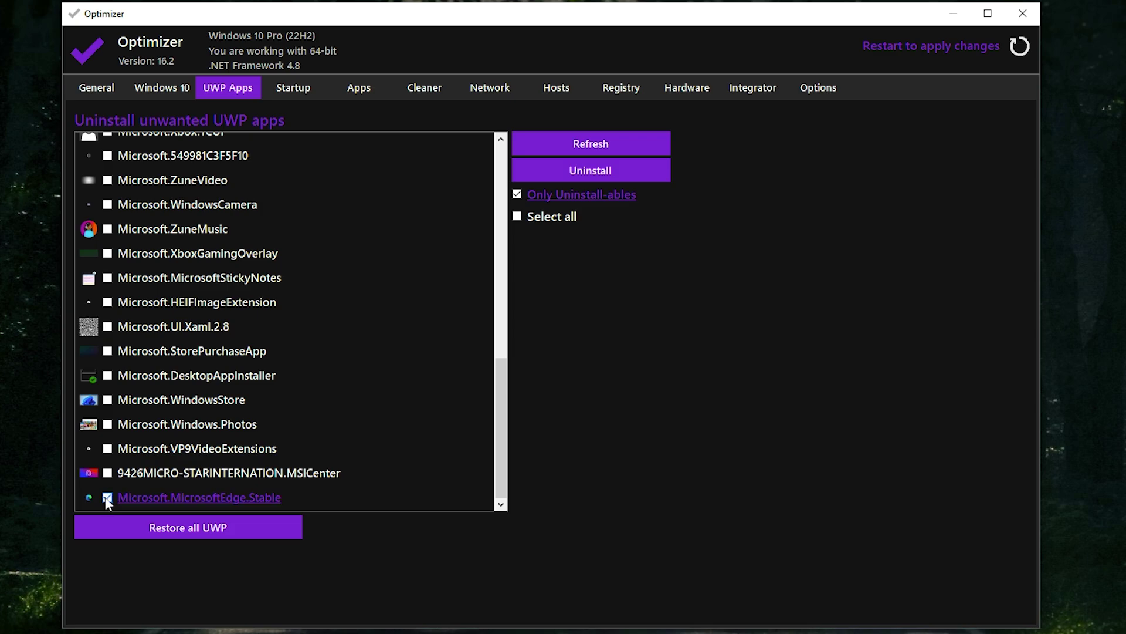
{"action": "left_click", "coordinate": [589, 176]}
{"action": "left_click", "coordinate": [613, 401]}
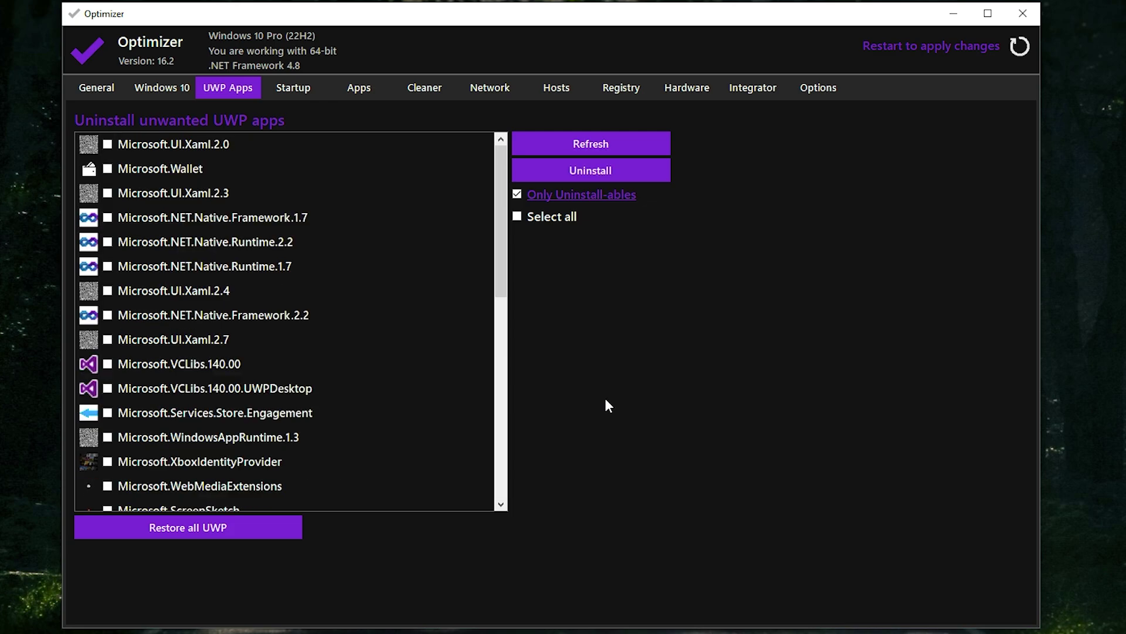
{"action": "left_click_drag", "start_coordinate": [505, 280], "coordinate": [498, 206]}
{"action": "left_click", "coordinate": [292, 89]}
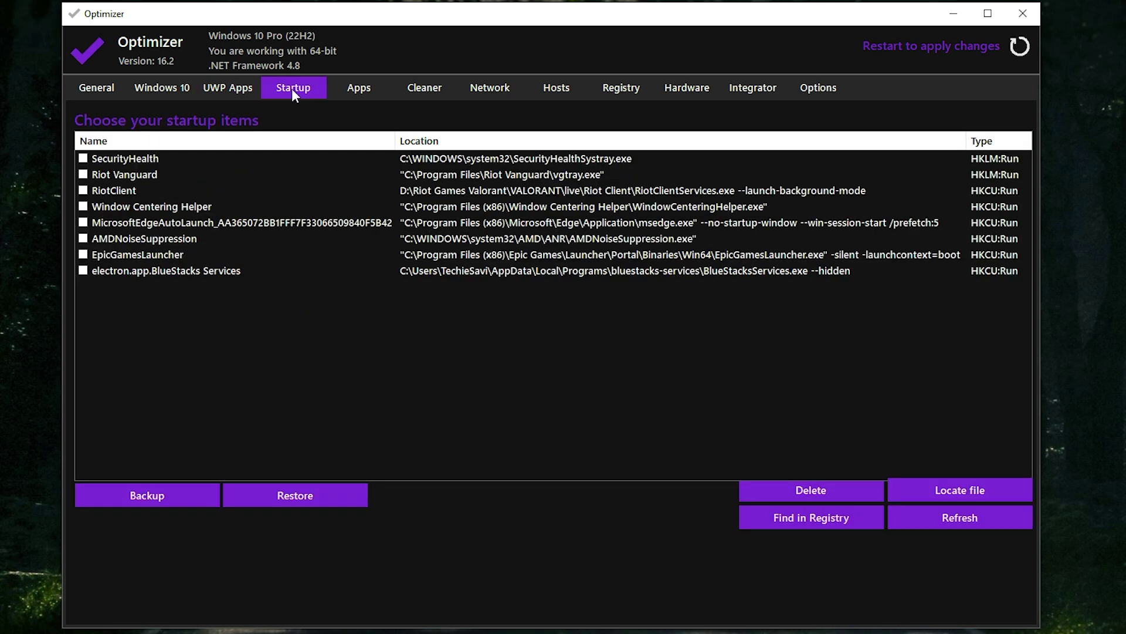
{"action": "left_click", "coordinate": [362, 94]}
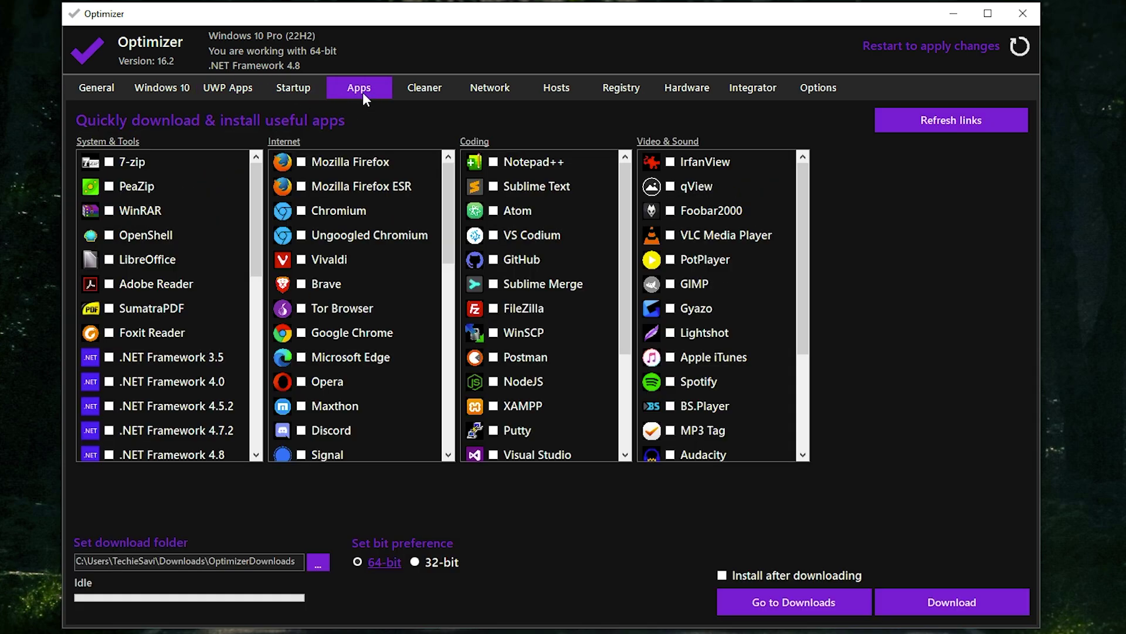
In the Cleaner, select Temporary files, BSOD minidumps, Error reports and Empty Recycle Bin for Windows, plus the Google Chrome cache.
{"action": "left_click", "coordinate": [423, 89]}
{"action": "left_click", "coordinate": [79, 140]}
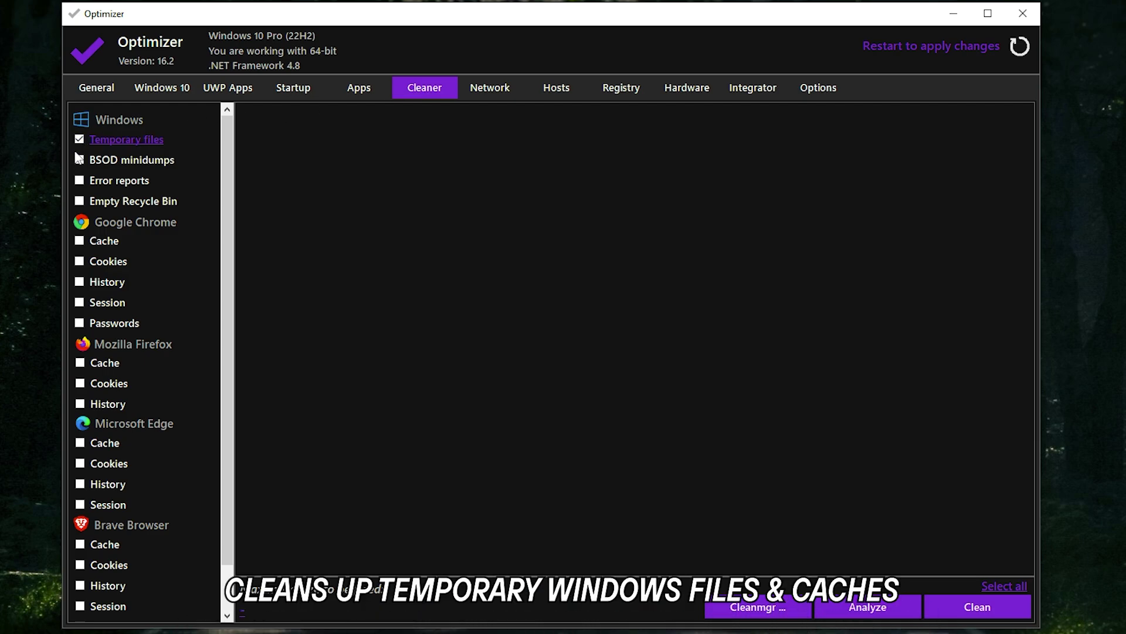
{"action": "left_click", "coordinate": [80, 160]}
{"action": "left_click", "coordinate": [80, 180]}
{"action": "left_click", "coordinate": [79, 200]}
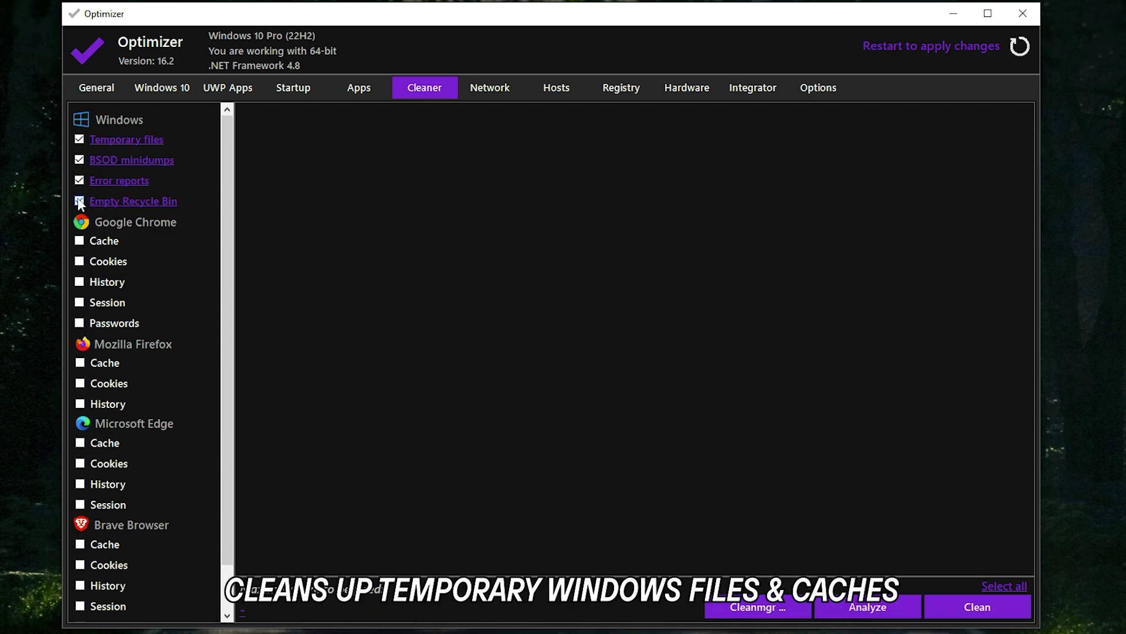
{"action": "left_click", "coordinate": [80, 241]}
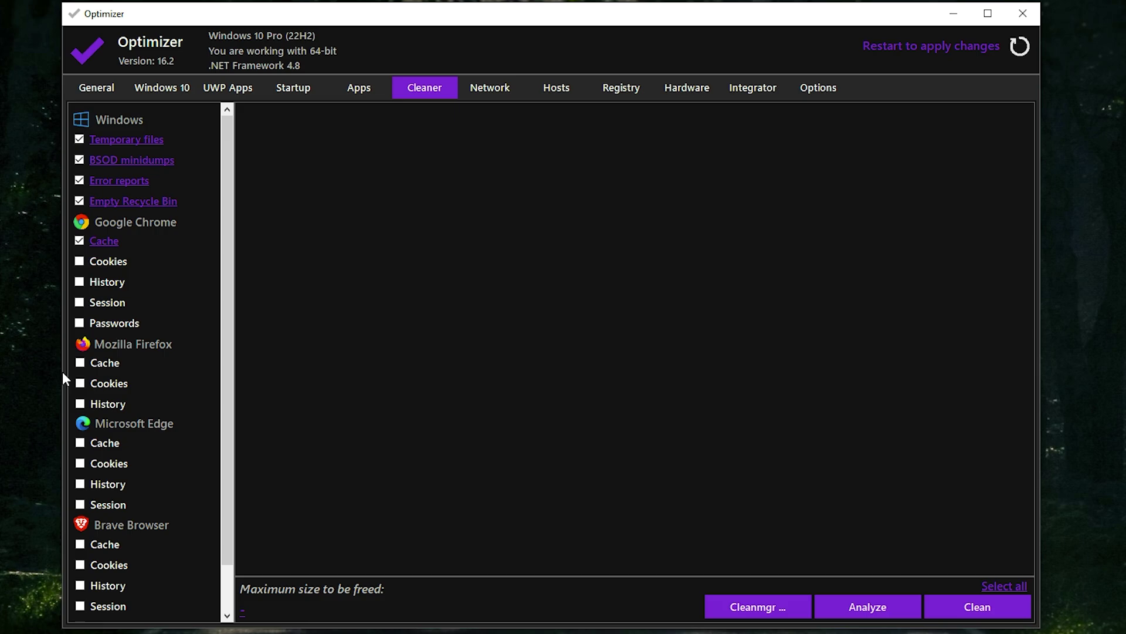
Select cache, cookies and history for Mozilla Firefox, and cache, cookies, history and session for Microsoft Edge.
{"action": "left_click", "coordinate": [80, 362]}
{"action": "left_click", "coordinate": [79, 383]}
{"action": "left_click", "coordinate": [80, 404]}
{"action": "left_click", "coordinate": [80, 443]}
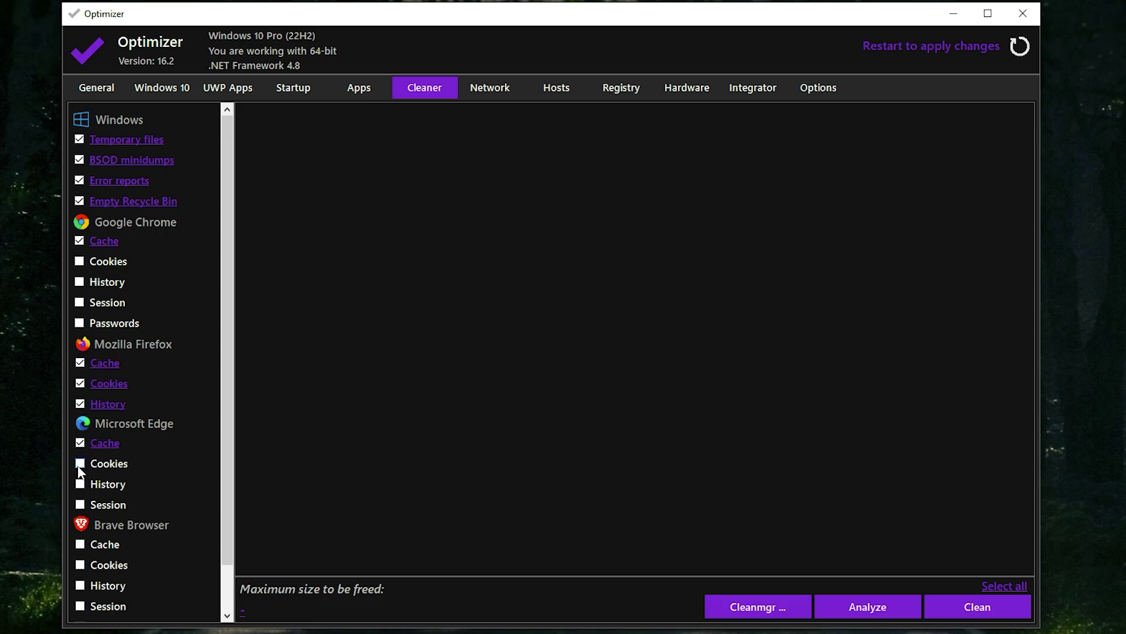
{"action": "left_click", "coordinate": [80, 464]}
{"action": "left_click", "coordinate": [80, 484]}
{"action": "left_click", "coordinate": [80, 505]}
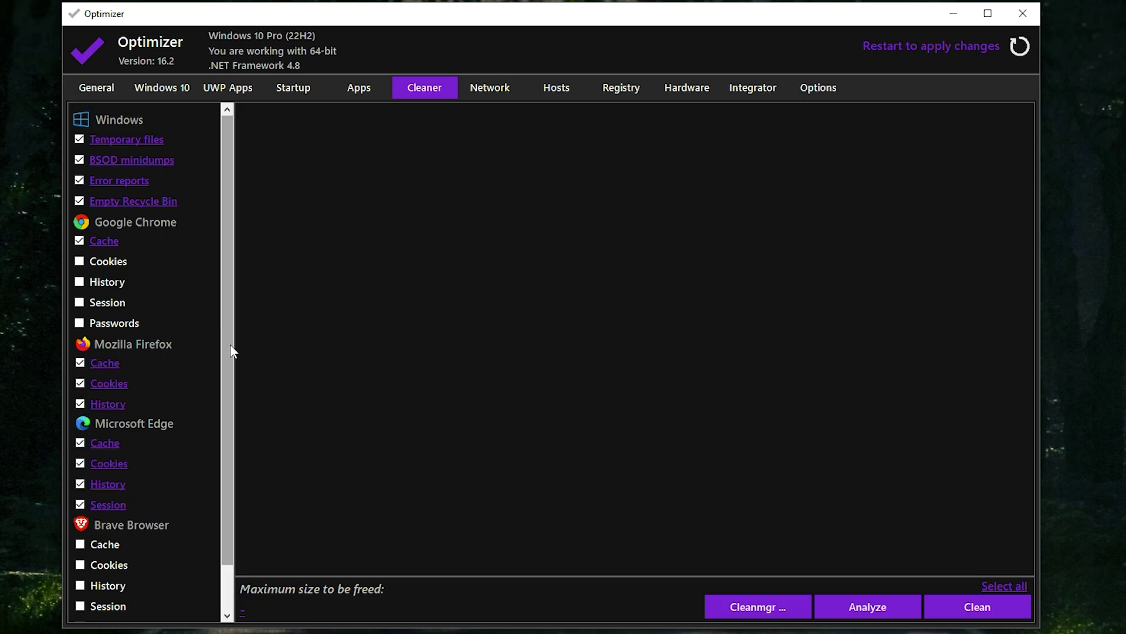
Select cache, cookies, history, session and passwords for Brave Browser, plus the Internet Explorer cache.
{"action": "left_click_drag", "start_coordinate": [230, 343], "coordinate": [226, 426]}
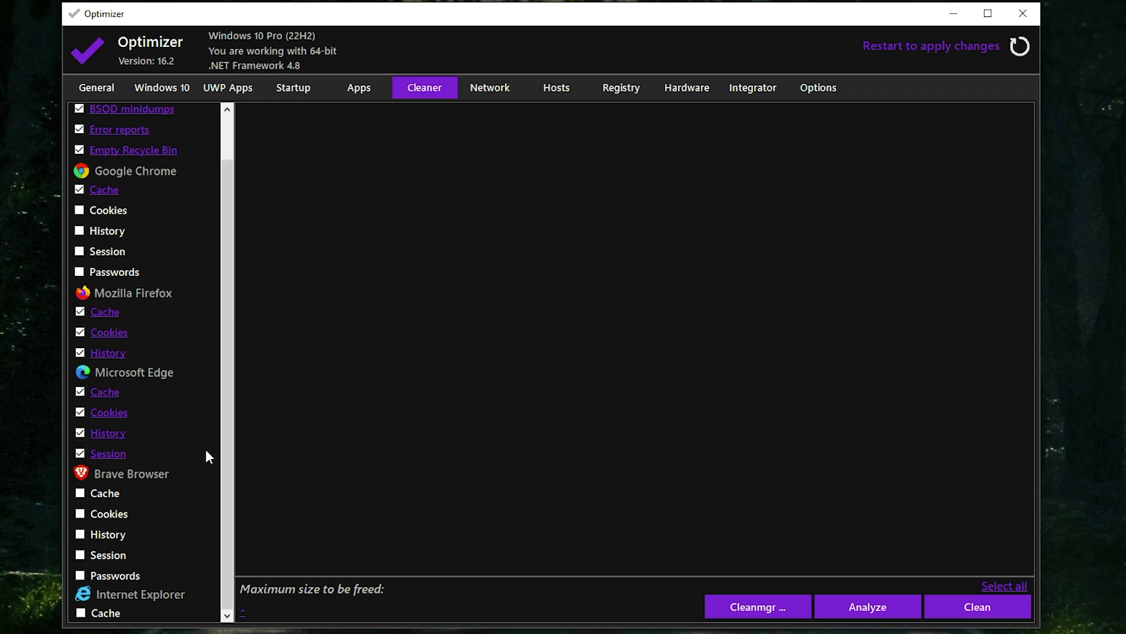
{"action": "left_click", "coordinate": [80, 575]}
{"action": "left_click", "coordinate": [79, 554]}
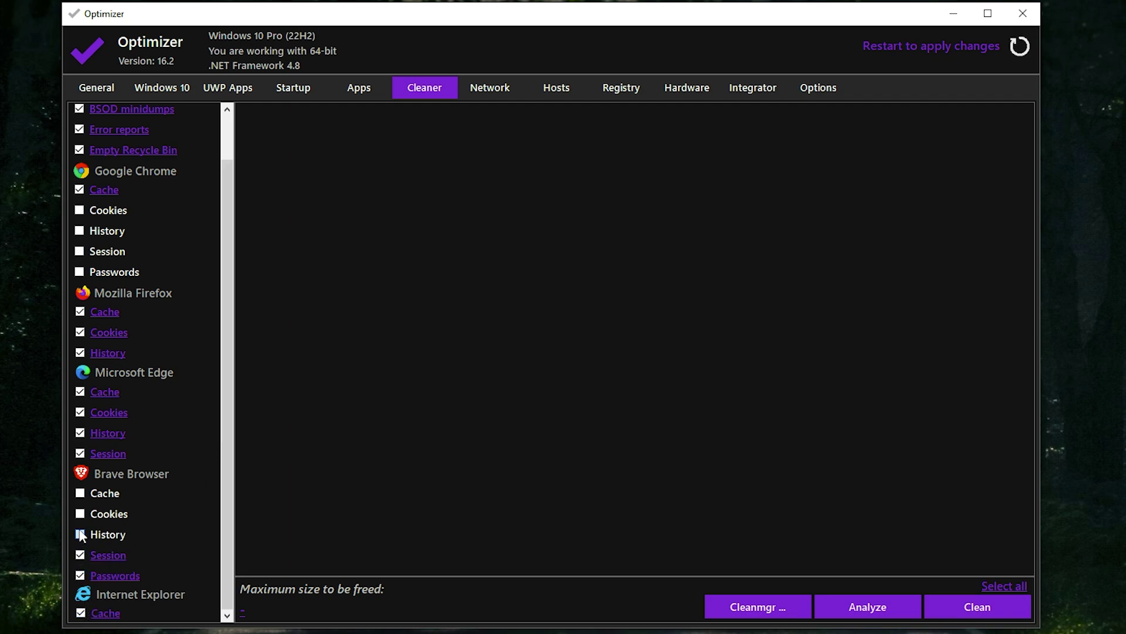
{"action": "left_click", "coordinate": [80, 534]}
{"action": "left_click", "coordinate": [79, 514]}
{"action": "left_click", "coordinate": [80, 493]}
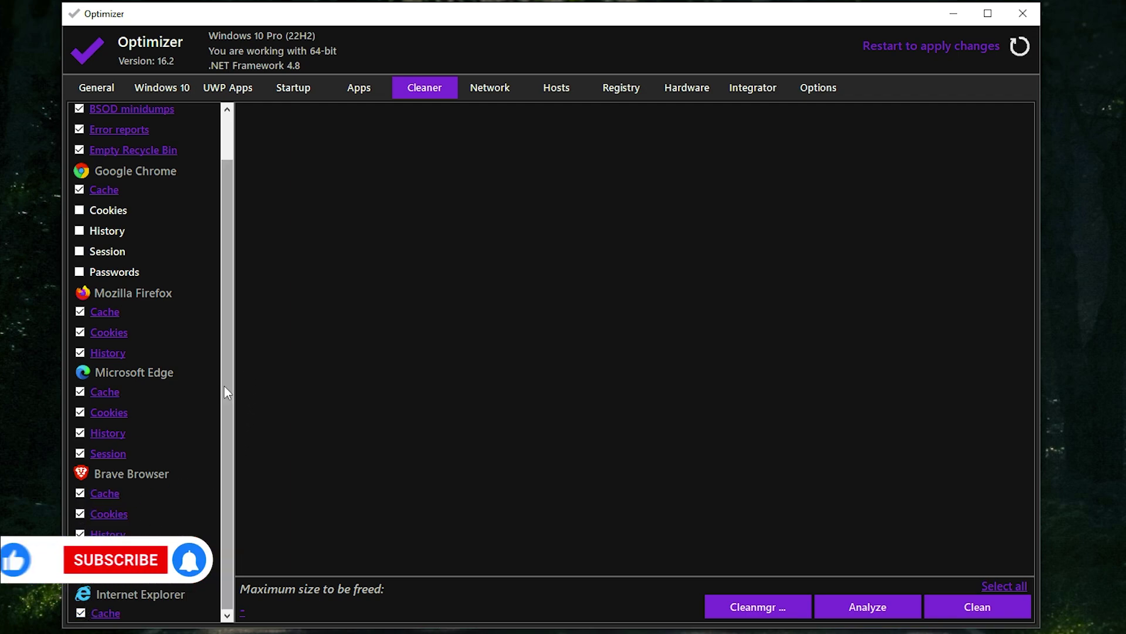
Analyze the selected cleanup categories and clean the listed files.
{"action": "left_click_drag", "start_coordinate": [224, 386], "coordinate": [235, 293]}
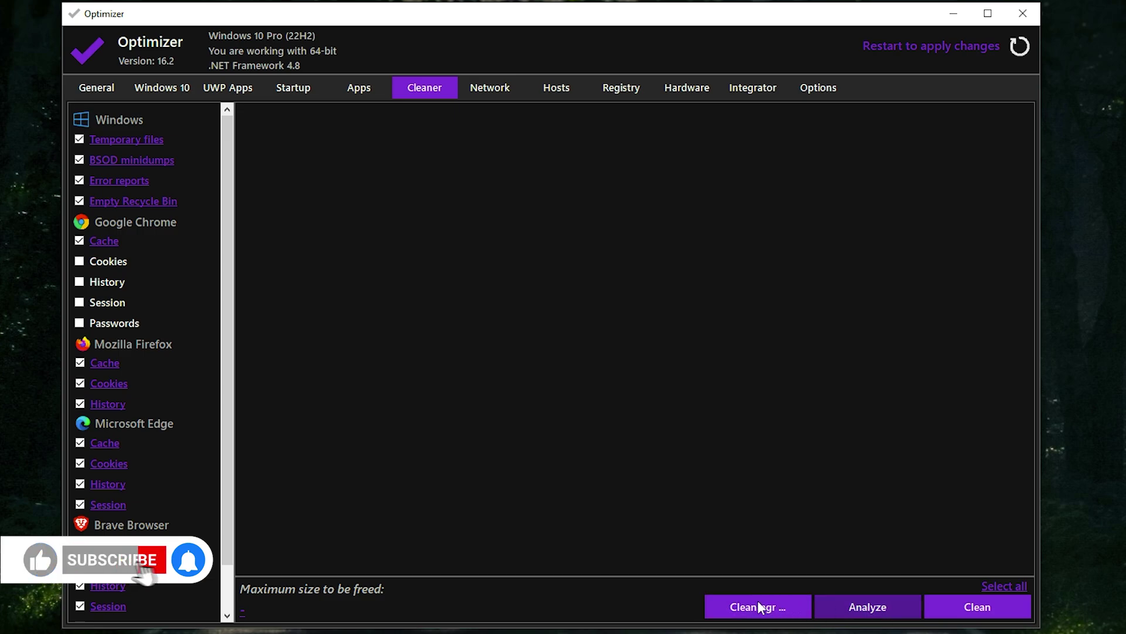
{"action": "left_click", "coordinate": [864, 607]}
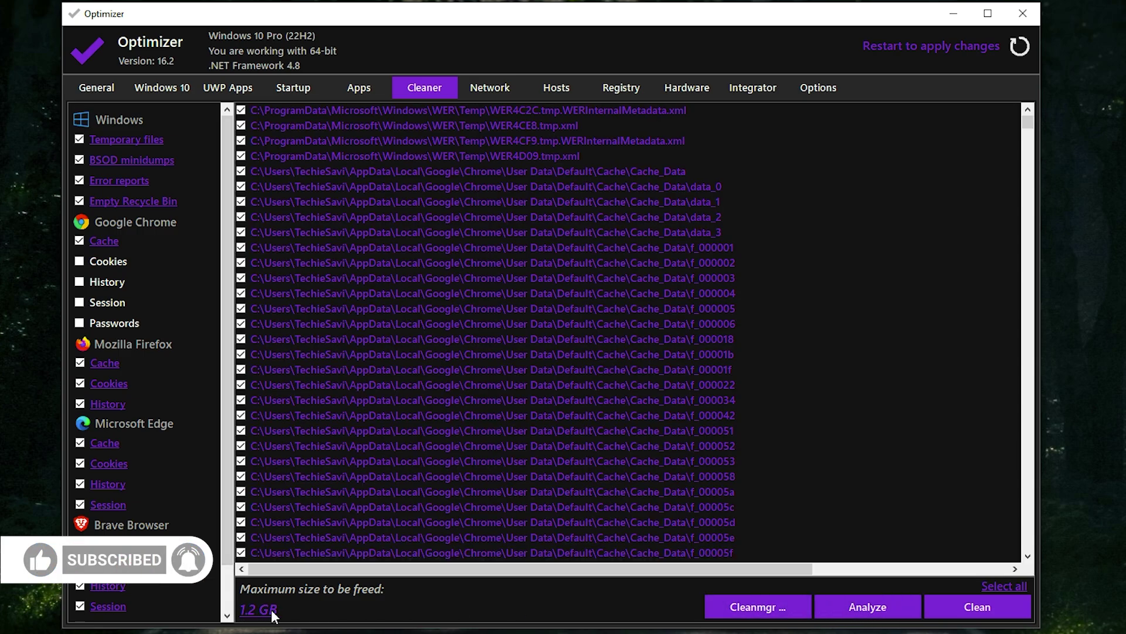
{"action": "left_click", "coordinate": [979, 606]}
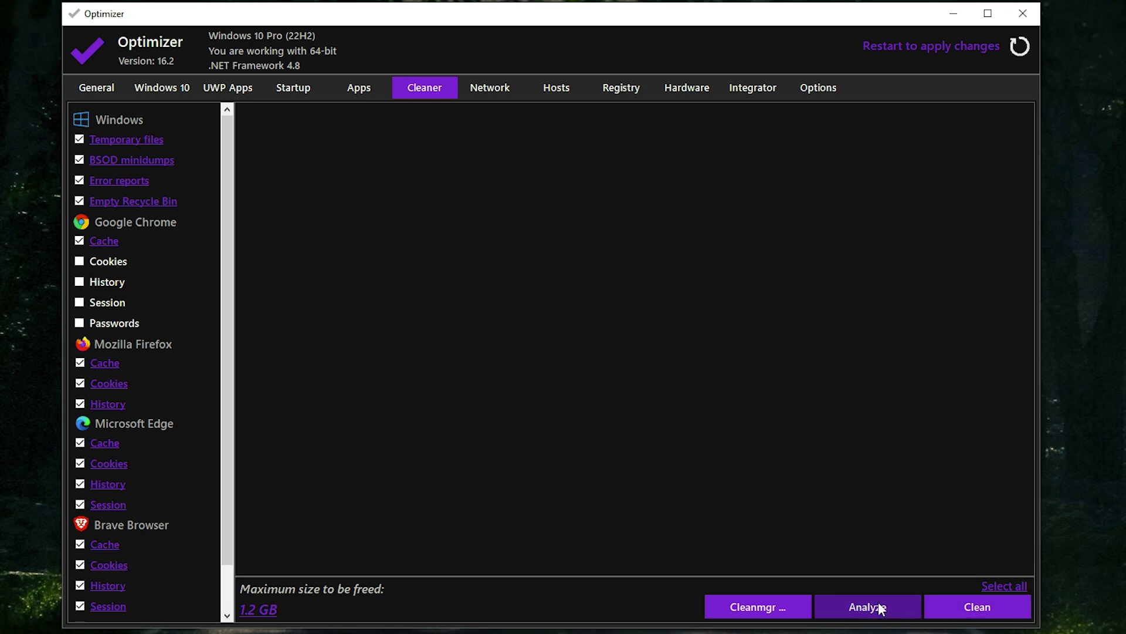
Flush the DNS cache of Windows from the Network settings.
{"action": "left_click", "coordinate": [483, 94]}
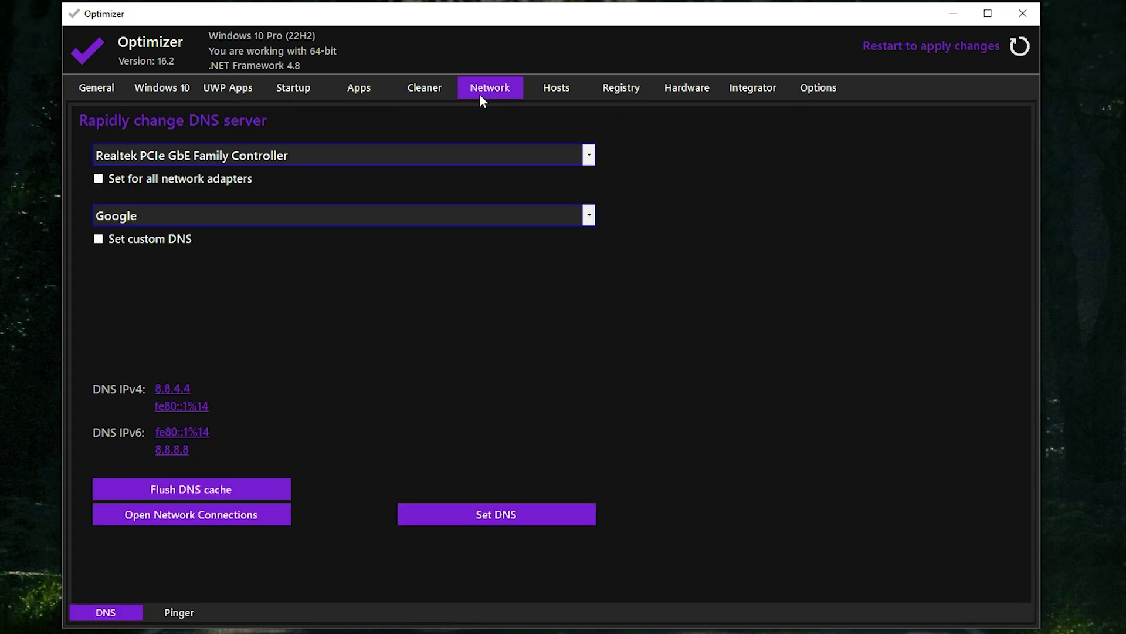
{"action": "left_click", "coordinate": [187, 496]}
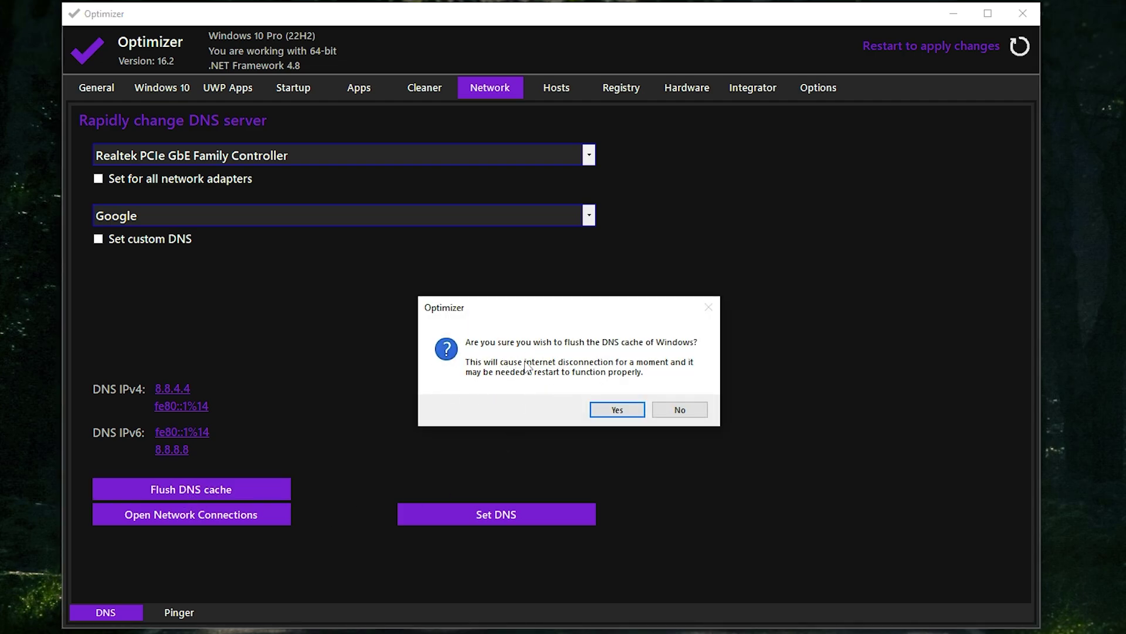
{"action": "left_click", "coordinate": [623, 410]}
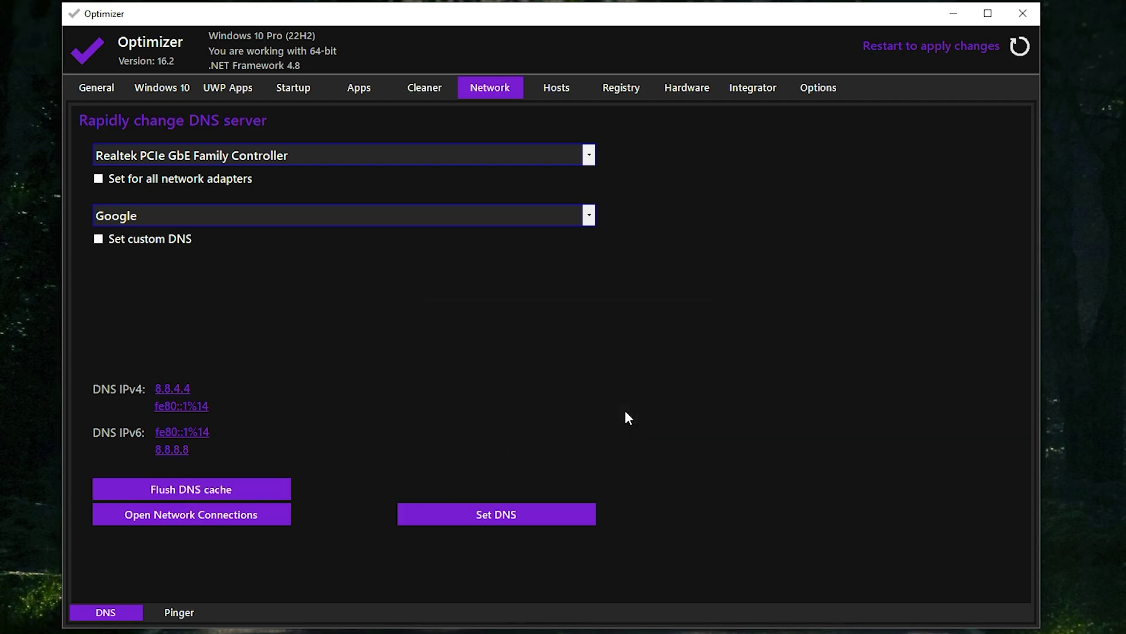
Turn off device power-down and computer wake-up in the power management settings of the Ethernet connection's Realtek PCIe GbE Family Controller.
{"action": "left_click", "coordinate": [221, 514]}
{"action": "double_click", "coordinate": [216, 198]}
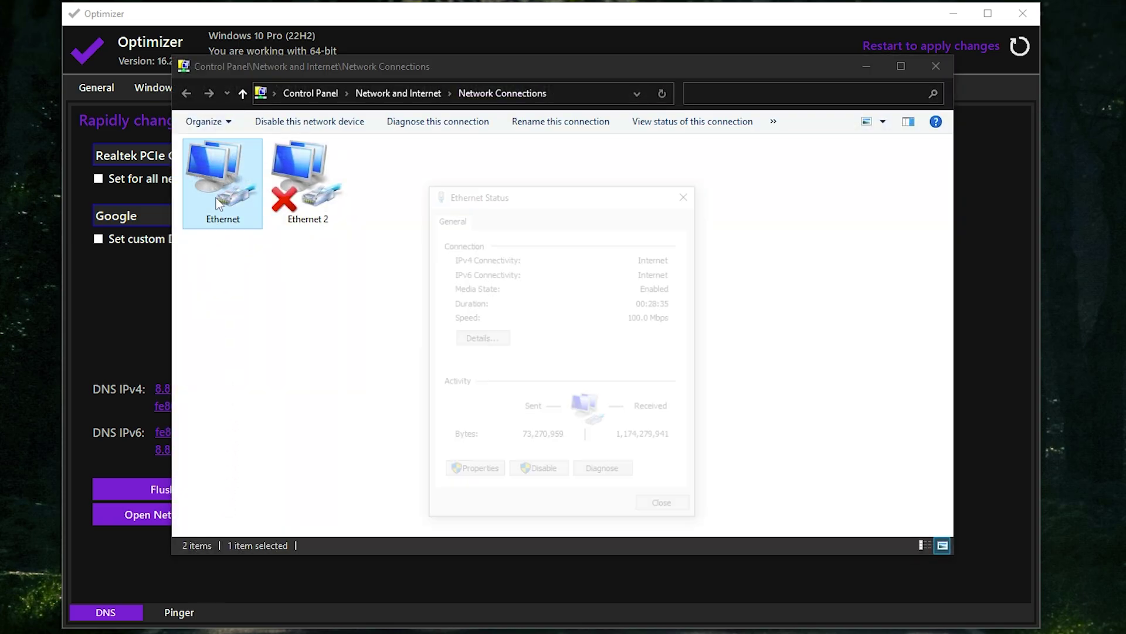
{"action": "left_click", "coordinate": [473, 473]}
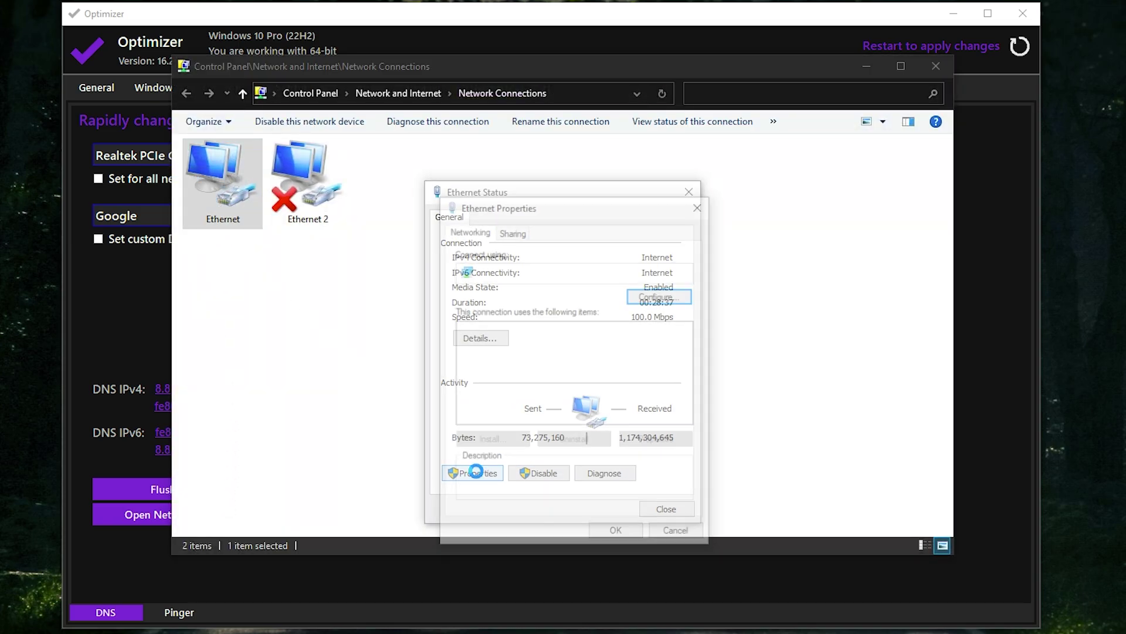
{"action": "left_click", "coordinate": [661, 295]}
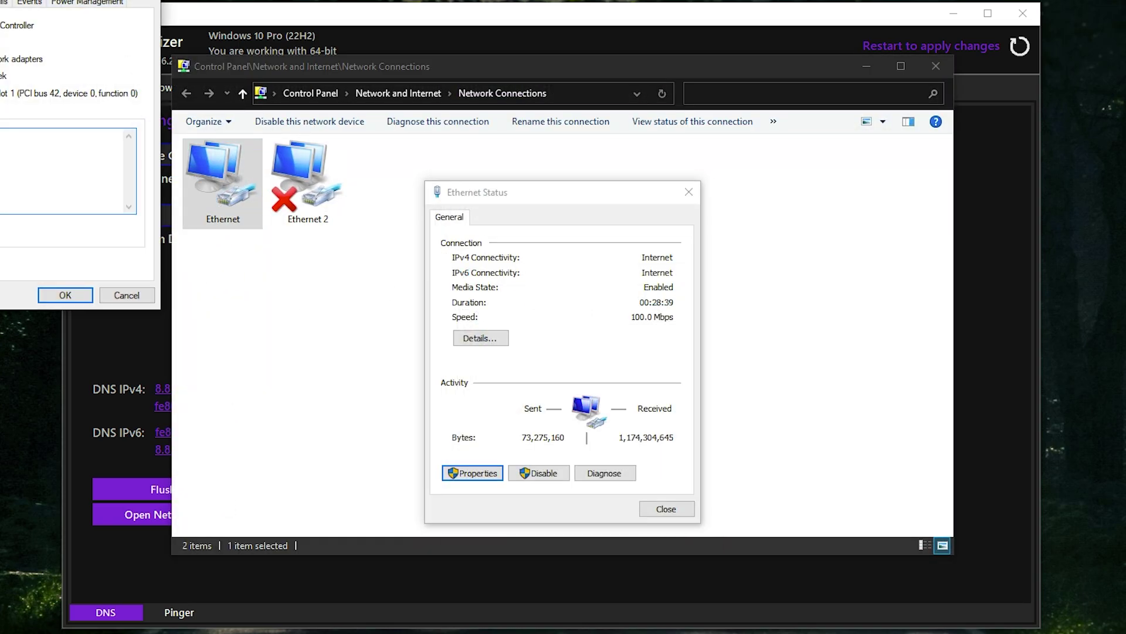
{"action": "left_click_drag", "start_coordinate": [88, 6], "coordinate": [288, 139]}
{"action": "left_click", "coordinate": [299, 166]}
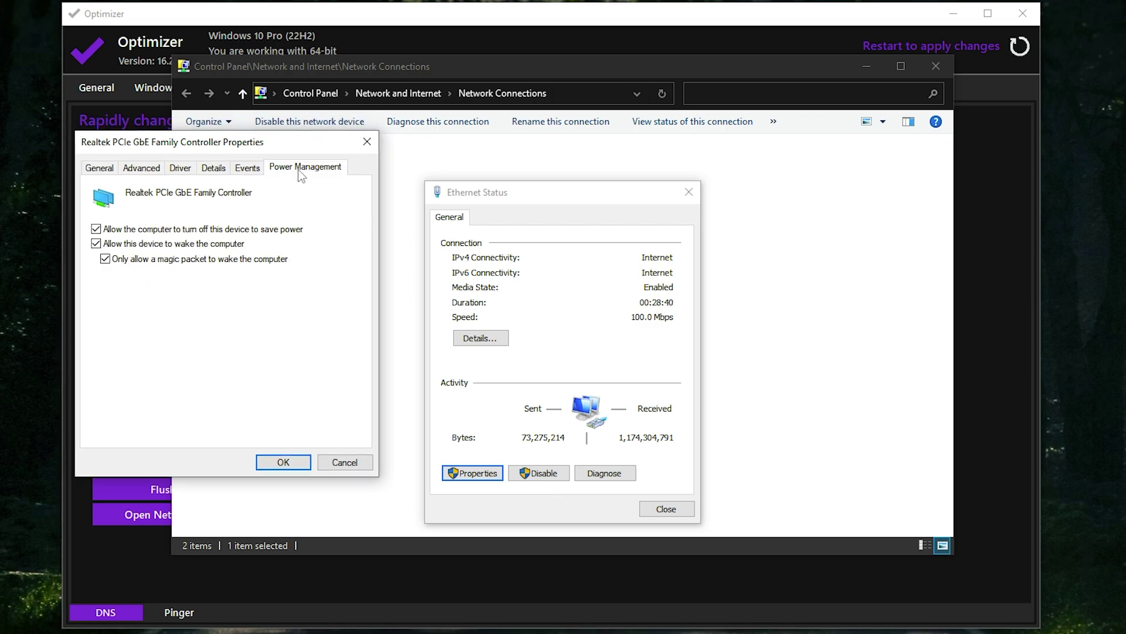
{"action": "left_click", "coordinate": [108, 243]}
{"action": "left_click", "coordinate": [108, 231]}
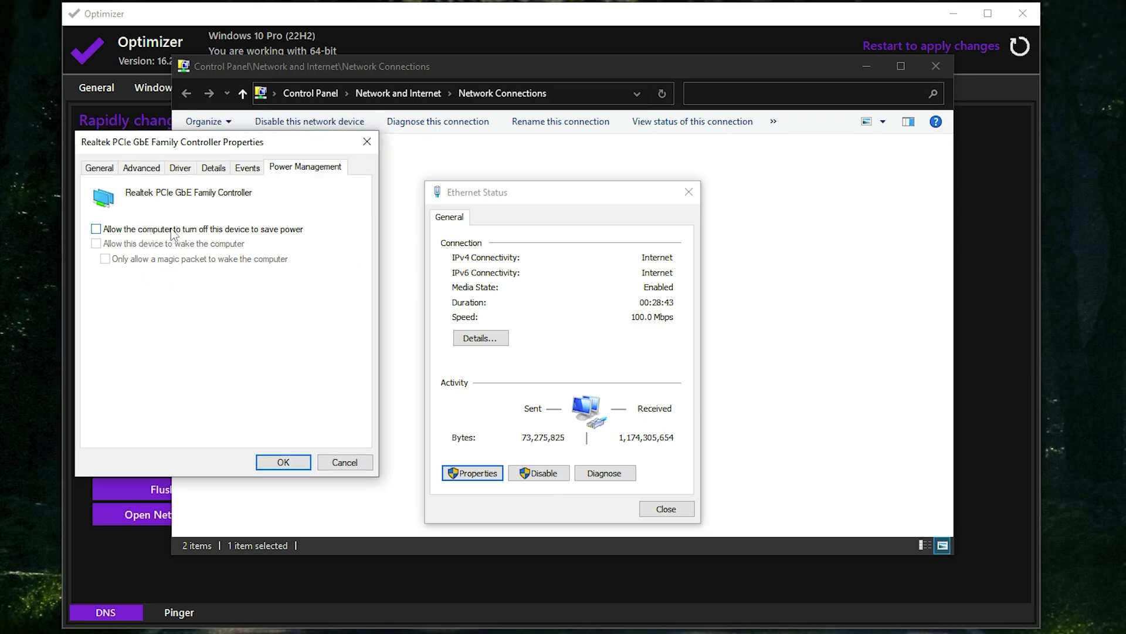
{"action": "left_click", "coordinate": [296, 463]}
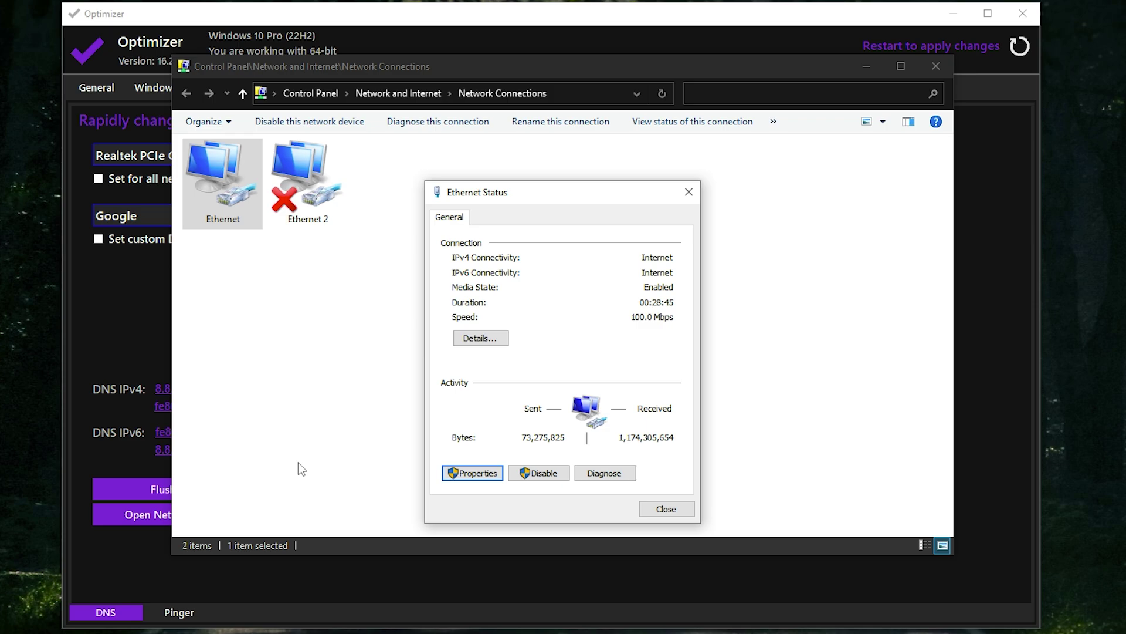
{"action": "left_click", "coordinate": [667, 509]}
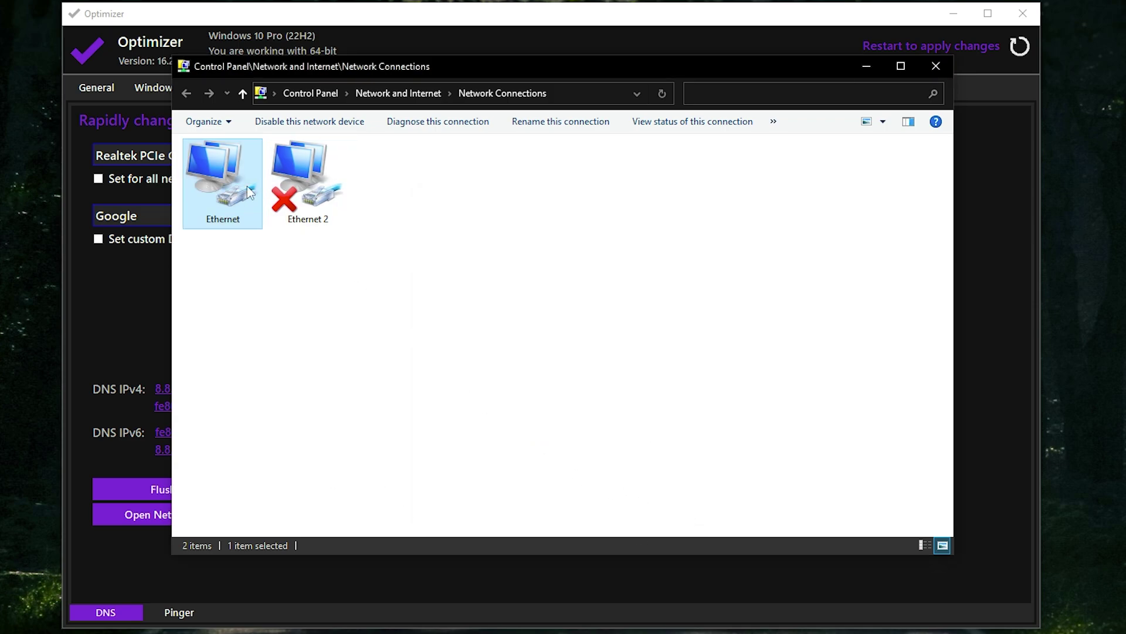
{"action": "left_click", "coordinate": [935, 66]}
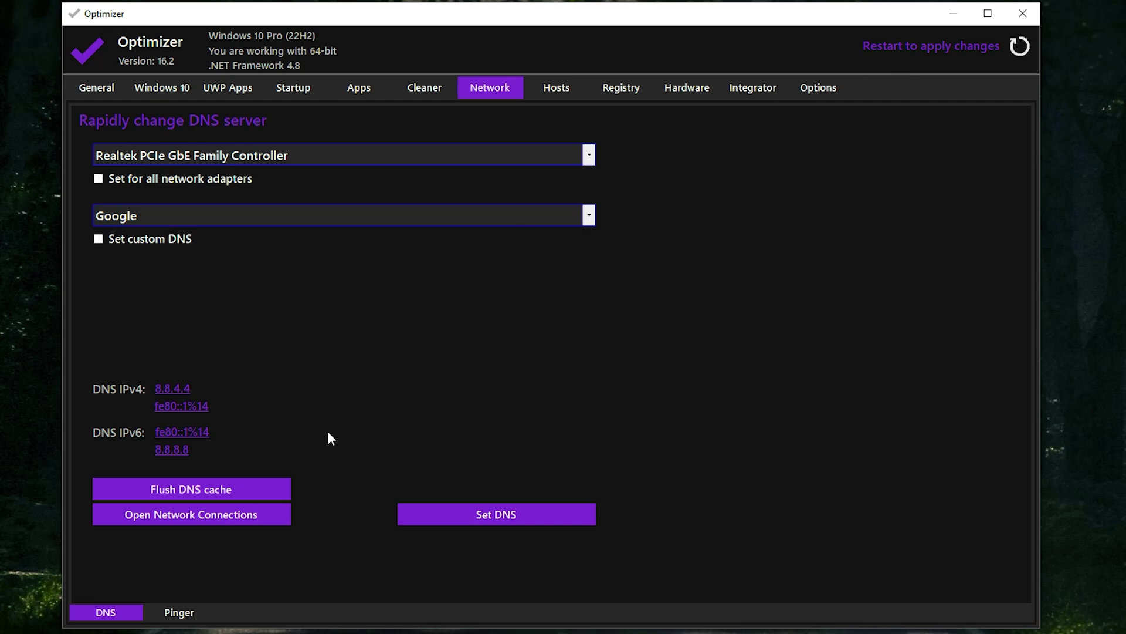
Ping the DNS server 1.1.1.1 with the Pinger tool to assess its latency.
{"action": "left_click", "coordinate": [179, 612]}
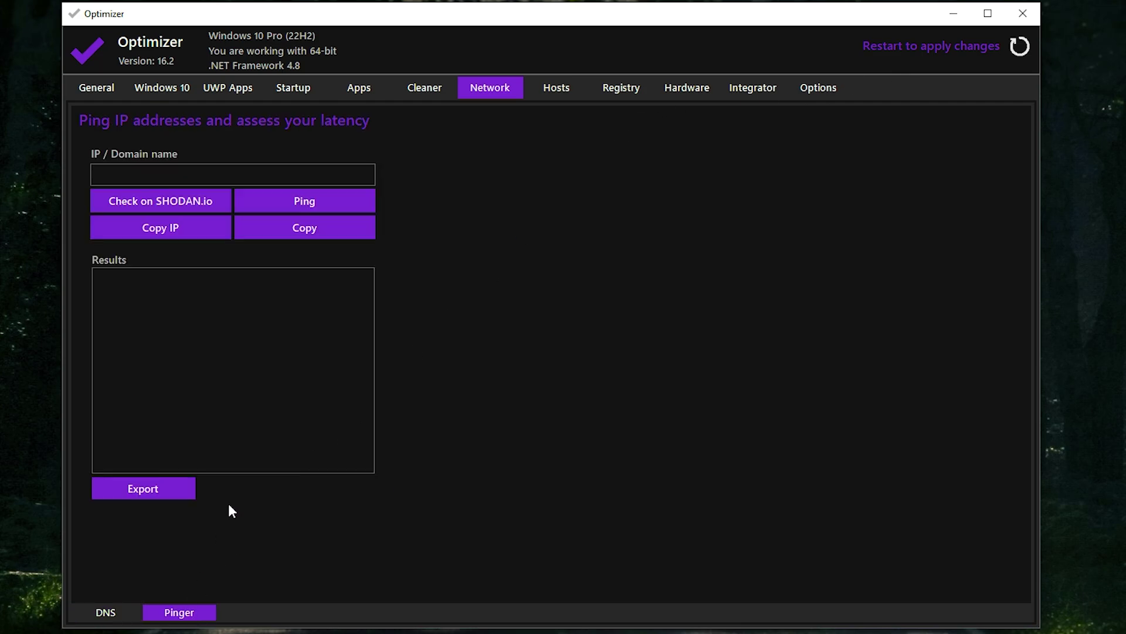
{"action": "left_click", "coordinate": [166, 170]}
{"action": "type", "text": "1.1.1.1"}
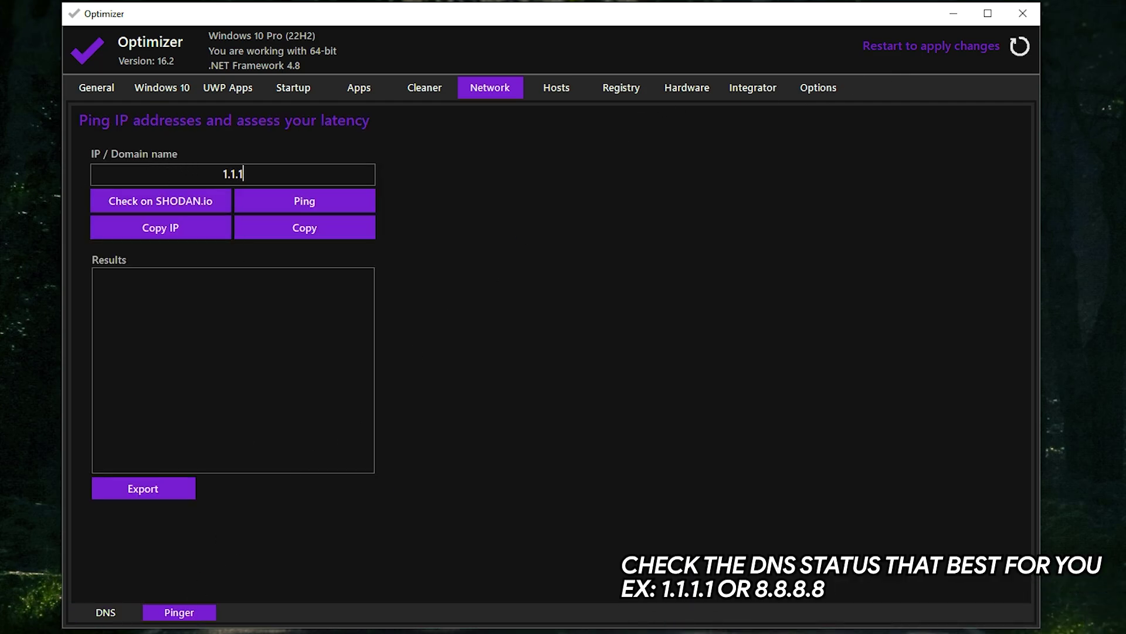
{"action": "double_click", "coordinate": [244, 170]}
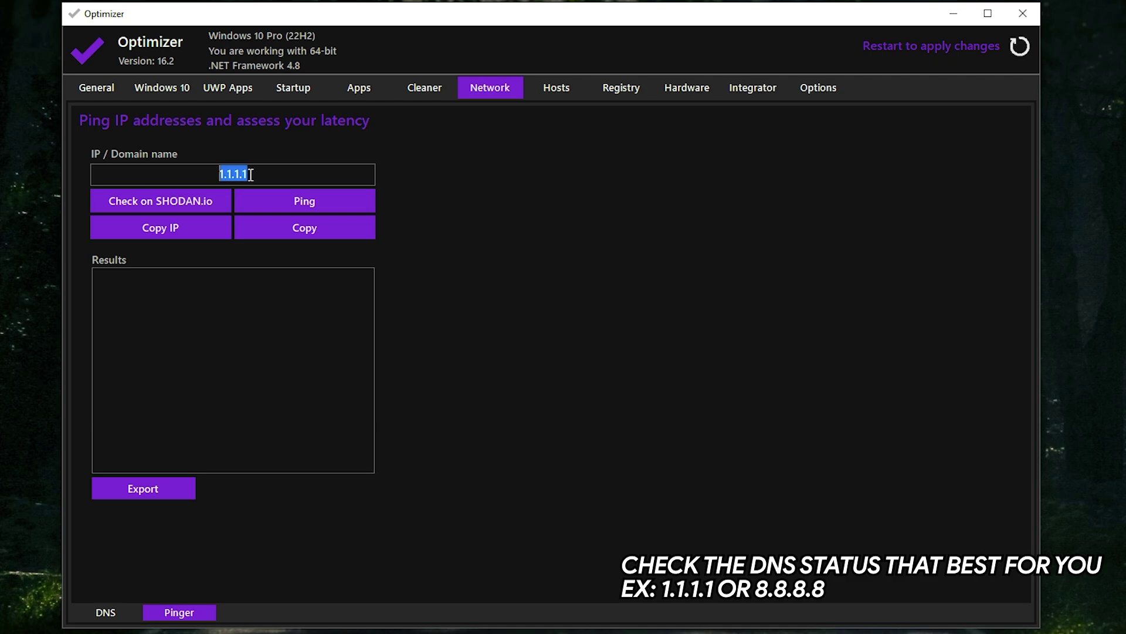
{"action": "left_click", "coordinate": [294, 206]}
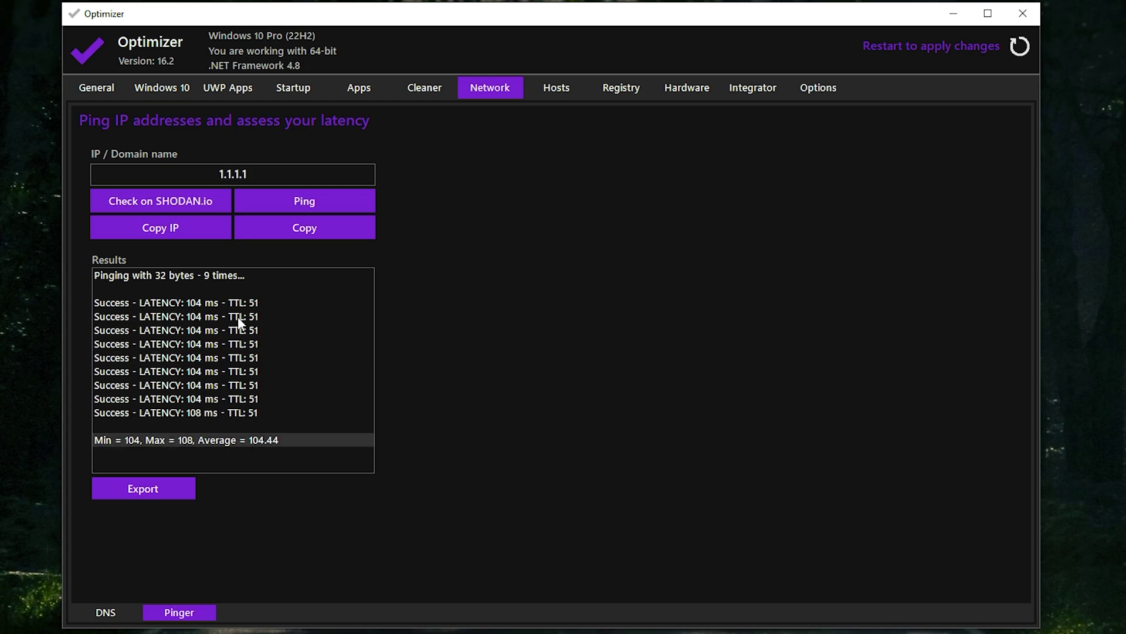
Ping the DNS server 8.8.8.8 to compare its latency.
{"action": "left_click_drag", "start_coordinate": [276, 172], "coordinate": [135, 183]}
{"action": "type", "text": "8.8.8.8"}
{"action": "left_click", "coordinate": [270, 202]}
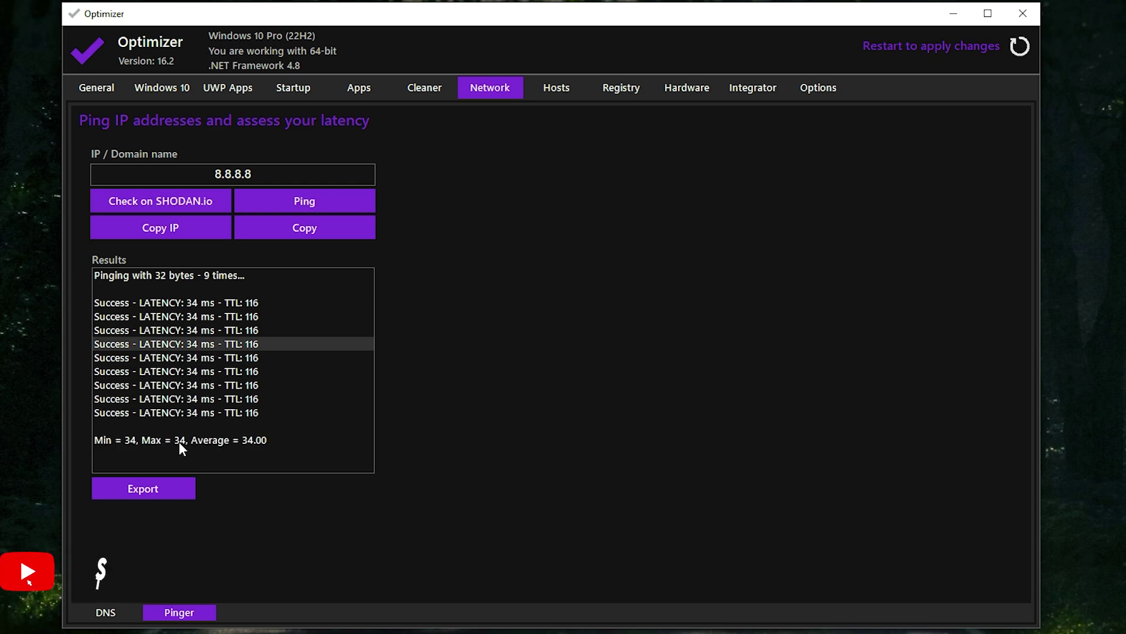
{"action": "left_click", "coordinate": [203, 439]}
Set the Ethernet connection's IPv4 DNS servers manually to preferred 1.1.1.1 and alternate 8.8.8.8, and close the network connections.
{"action": "left_click", "coordinate": [117, 614]}
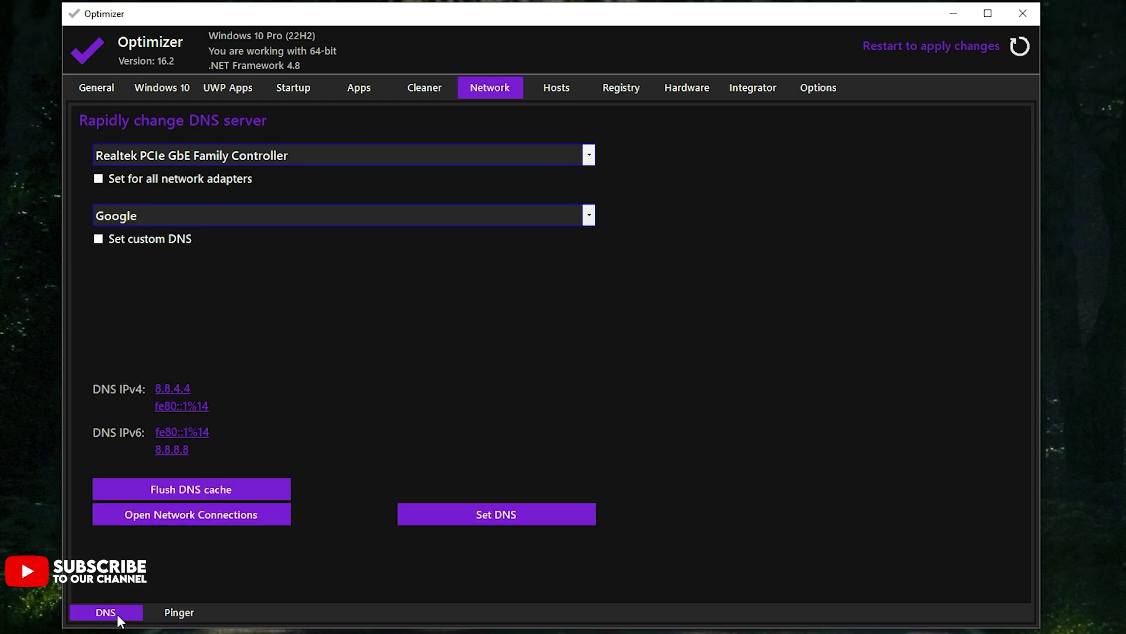
{"action": "left_click", "coordinate": [206, 519]}
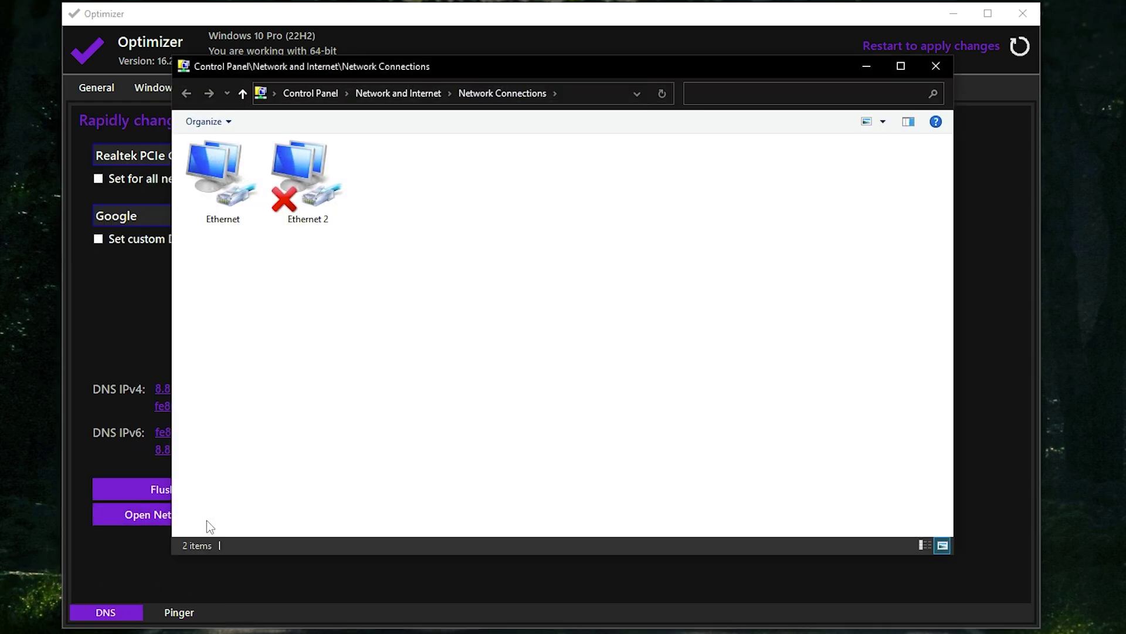
{"action": "double_click", "coordinate": [230, 220]}
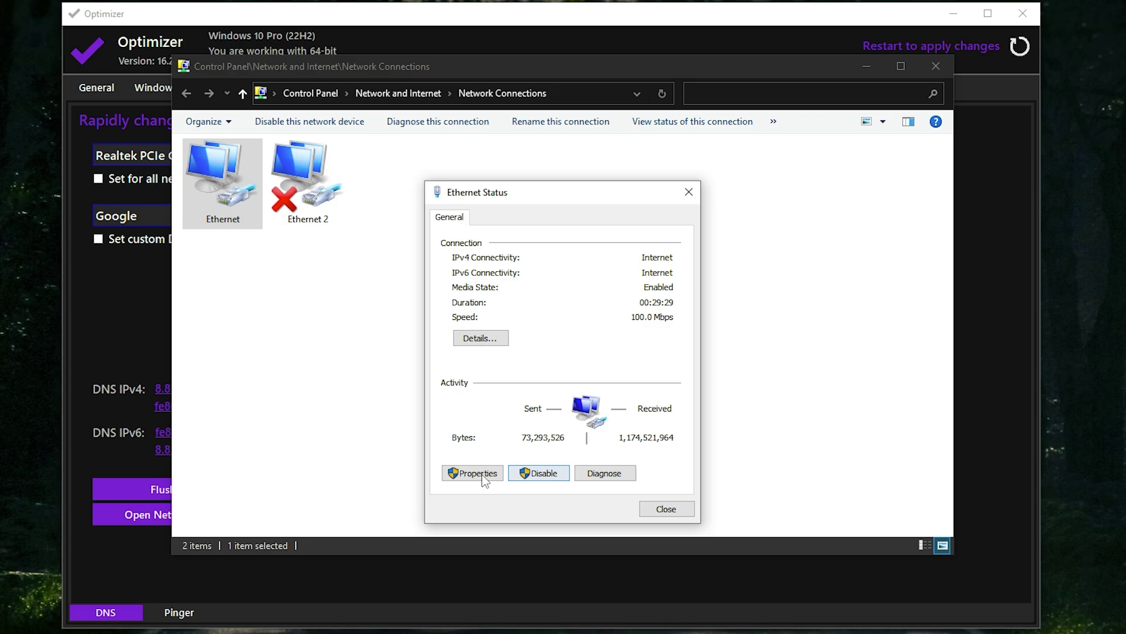
{"action": "left_click", "coordinate": [463, 473]}
{"action": "double_click", "coordinate": [609, 369]}
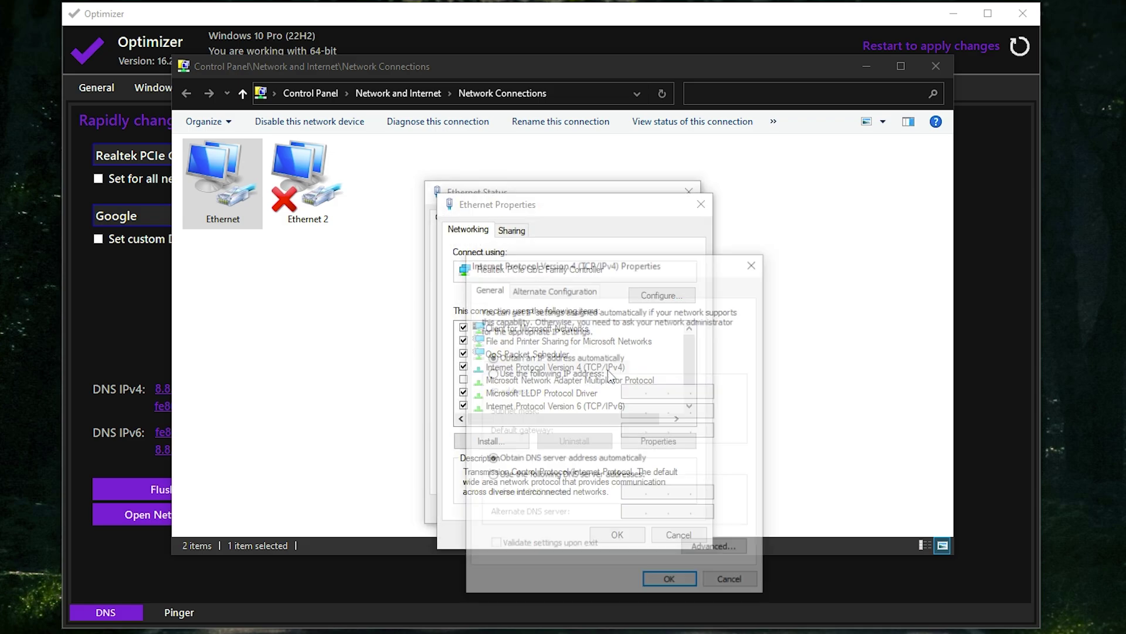
{"action": "left_click_drag", "start_coordinate": [601, 262], "coordinate": [516, 170]}
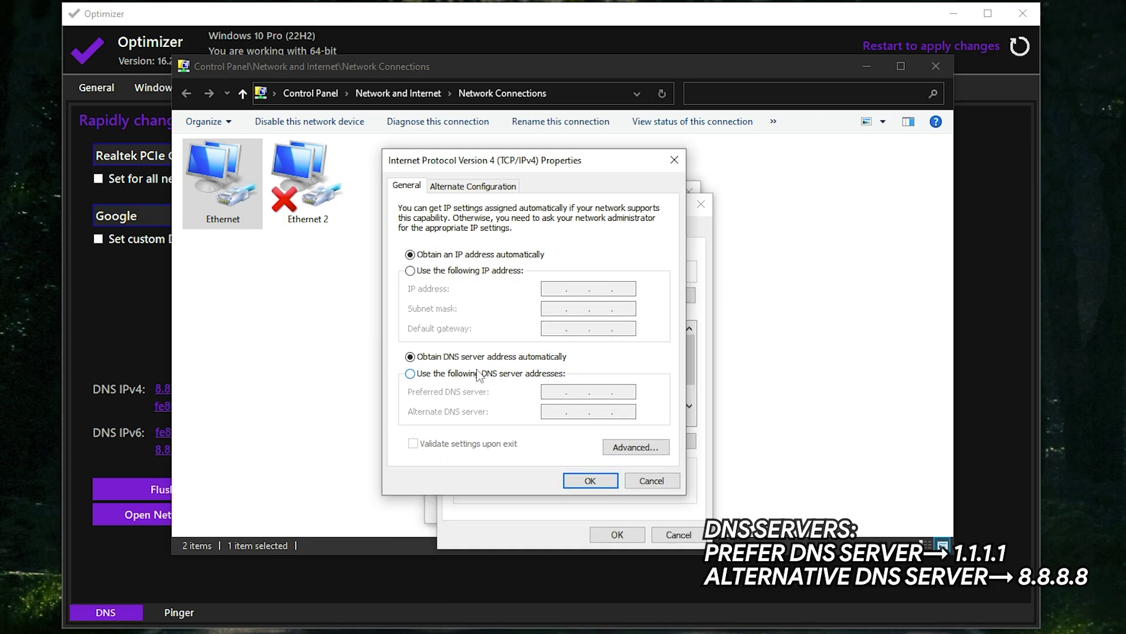
{"action": "left_click", "coordinate": [410, 374]}
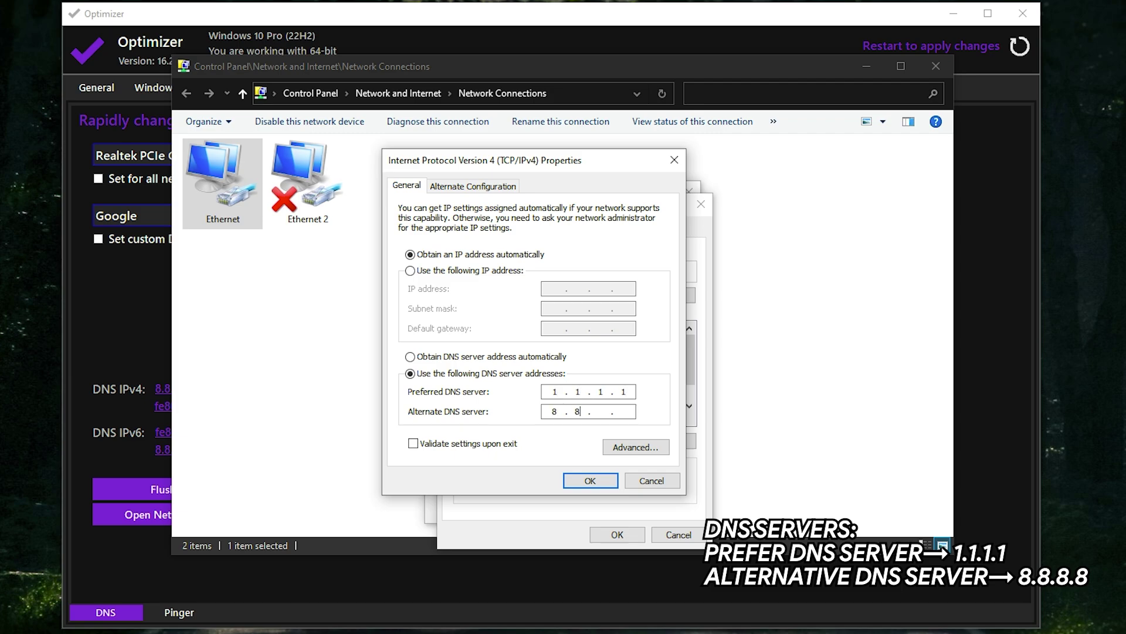
{"action": "type", "text": "8.8.8.8"}
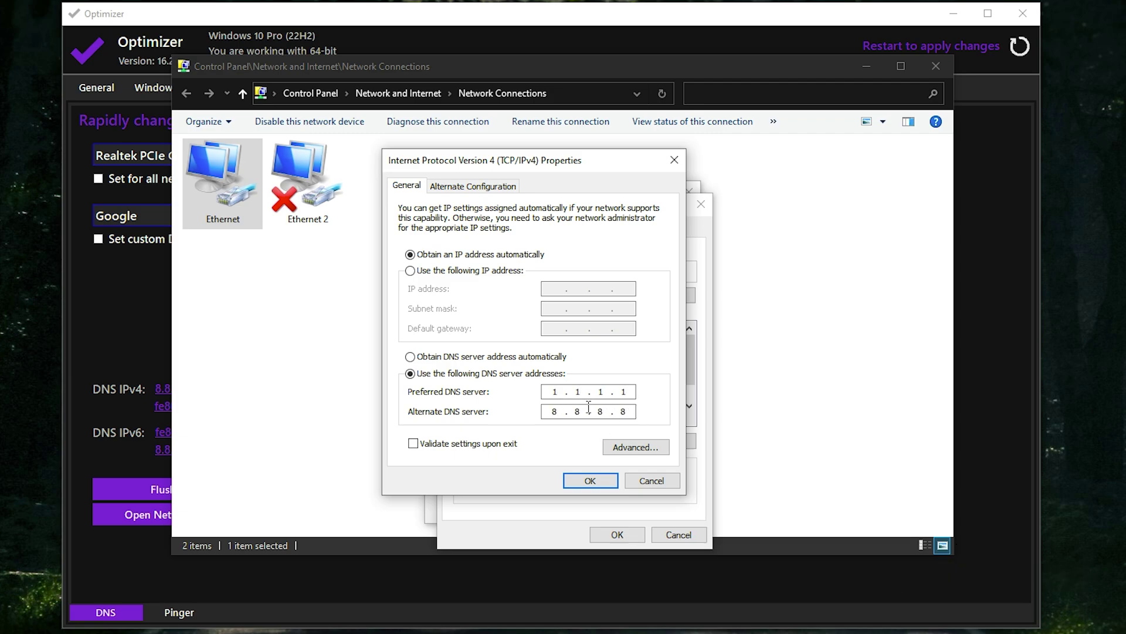
{"action": "left_click", "coordinate": [590, 480]}
{"action": "left_click", "coordinate": [613, 534]}
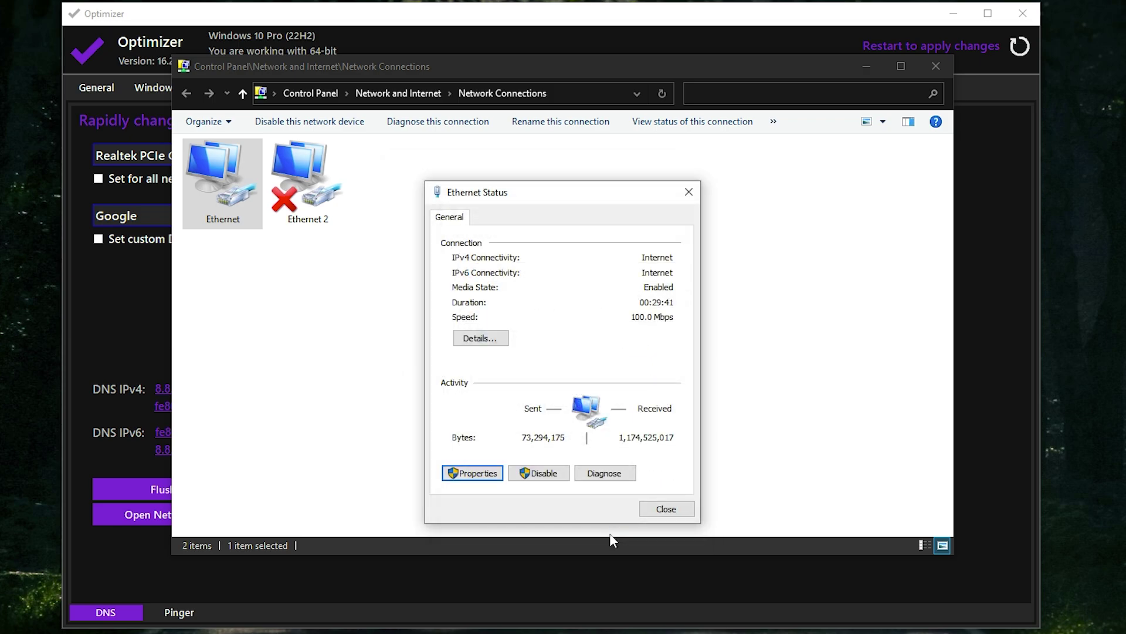
{"action": "left_click", "coordinate": [677, 510]}
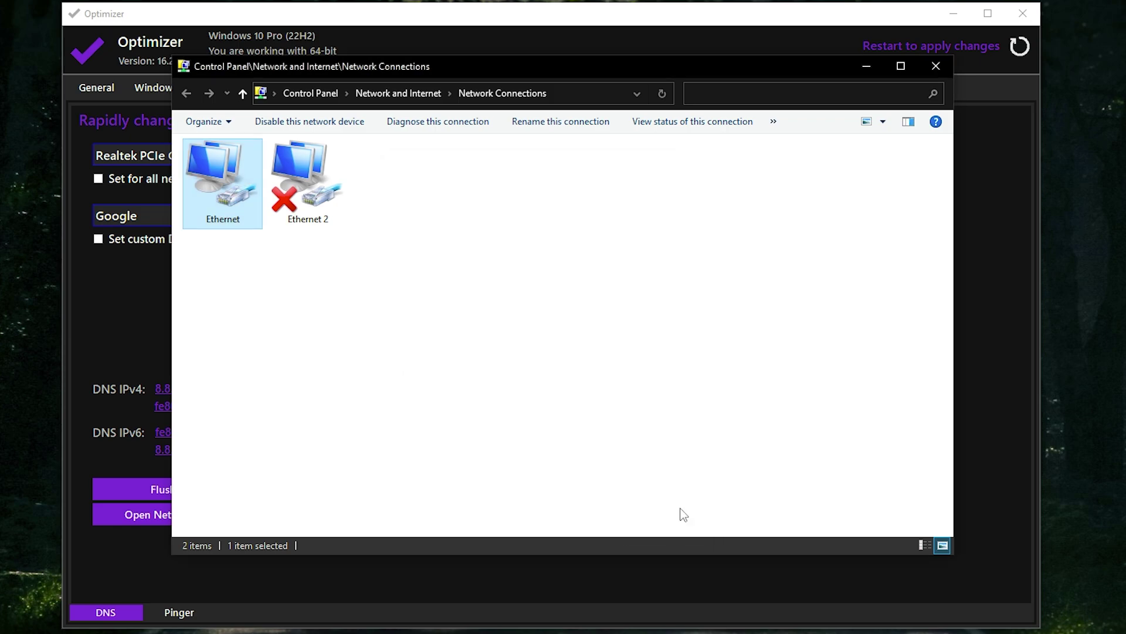
{"action": "left_click", "coordinate": [945, 64]}
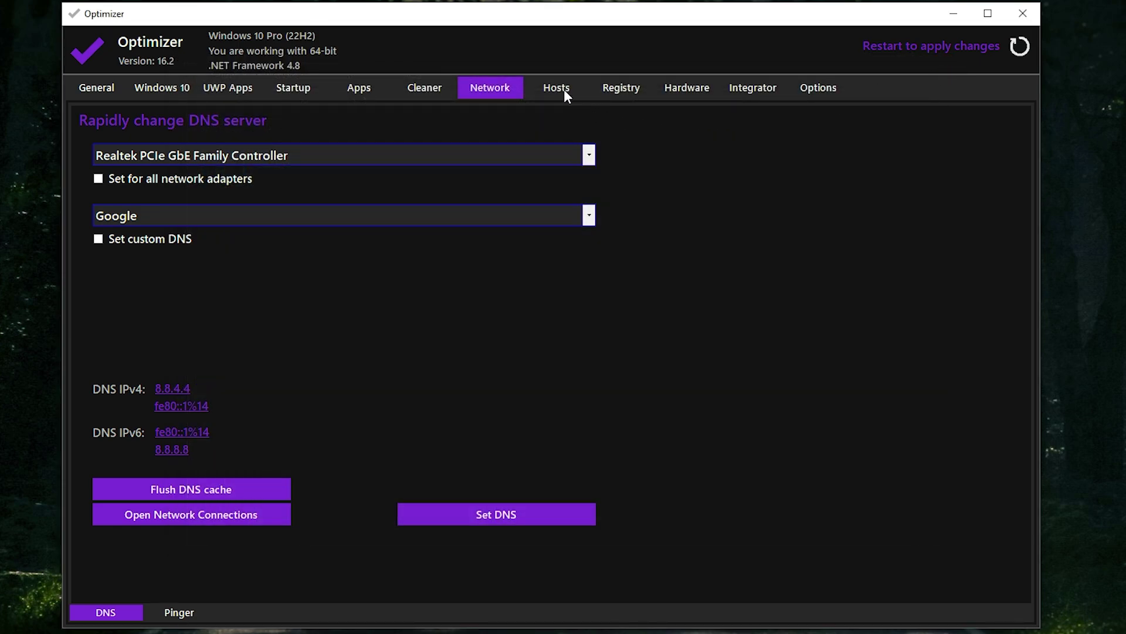
Look through Optimizer's Hosts, Registry, Hardware, Integrator and Options pages and return to the General page.
{"action": "left_click", "coordinate": [563, 89]}
{"action": "left_click", "coordinate": [625, 91]}
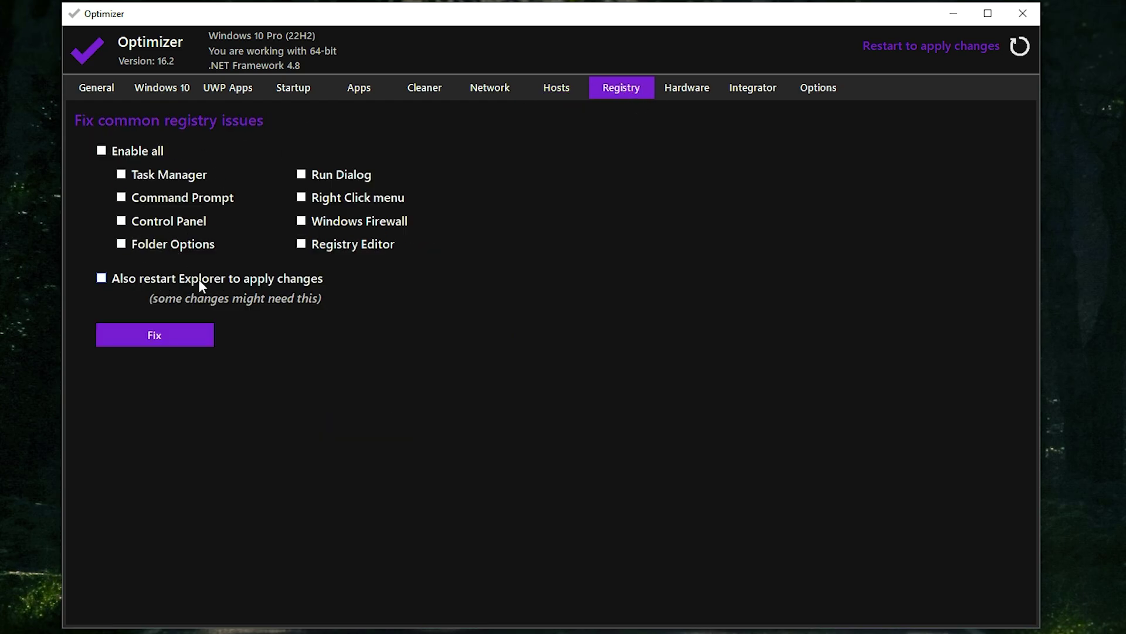
{"action": "left_click", "coordinate": [689, 88]}
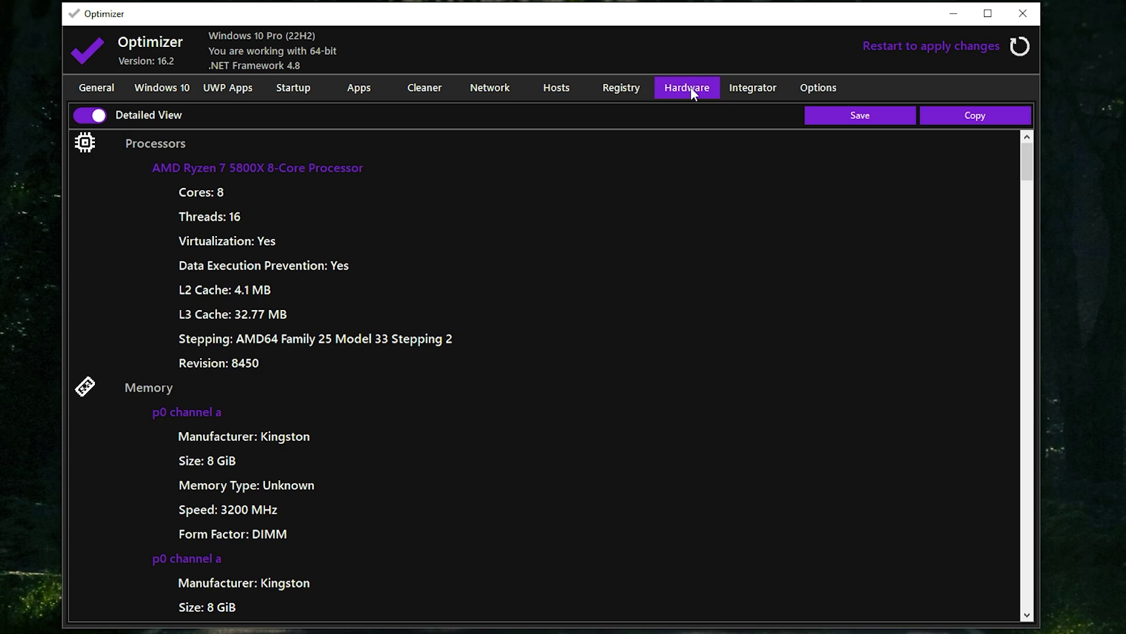
{"action": "left_click", "coordinate": [746, 93]}
{"action": "left_click", "coordinate": [796, 88]}
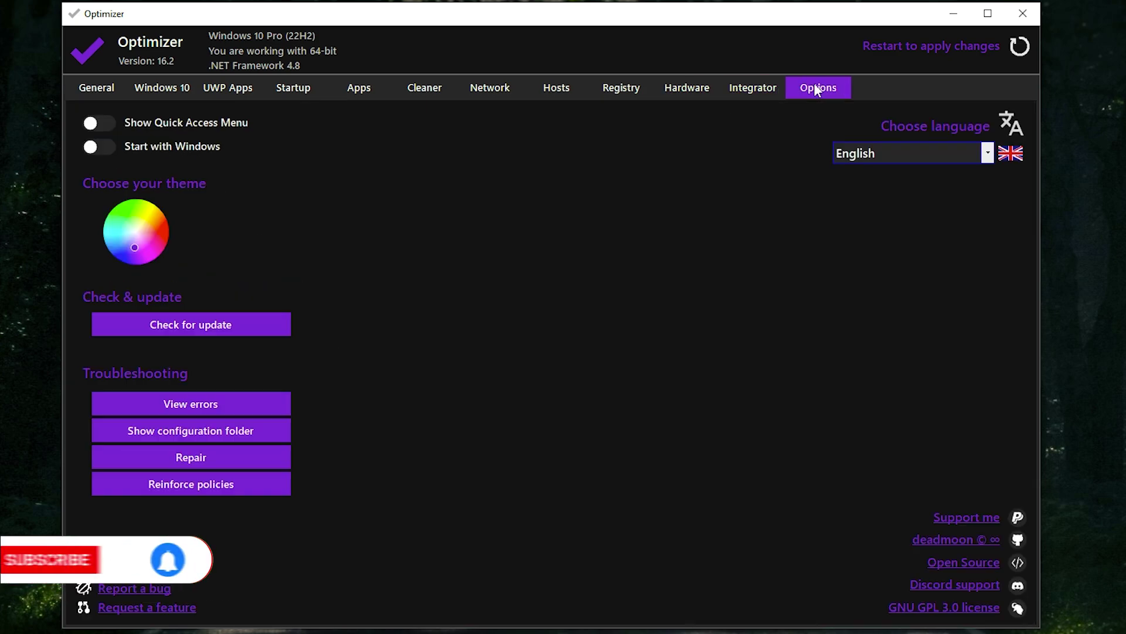
{"action": "left_click", "coordinate": [97, 85]}
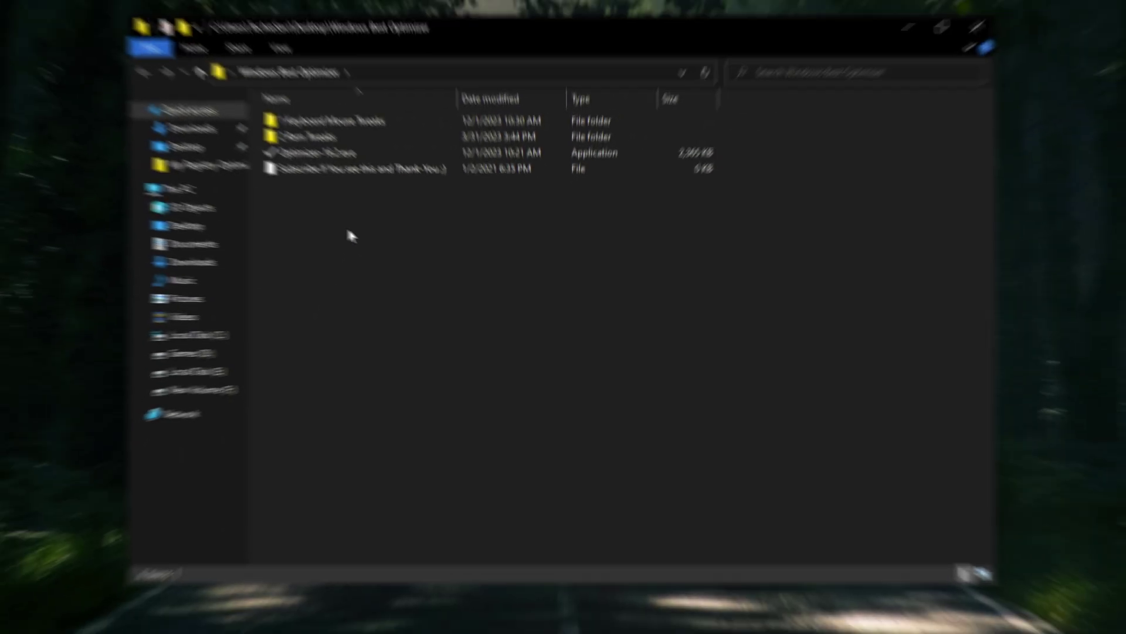
Close the Windows Best Optimizer folder window.
{"action": "left_click_drag", "start_coordinate": [397, 249], "coordinate": [603, 147]}
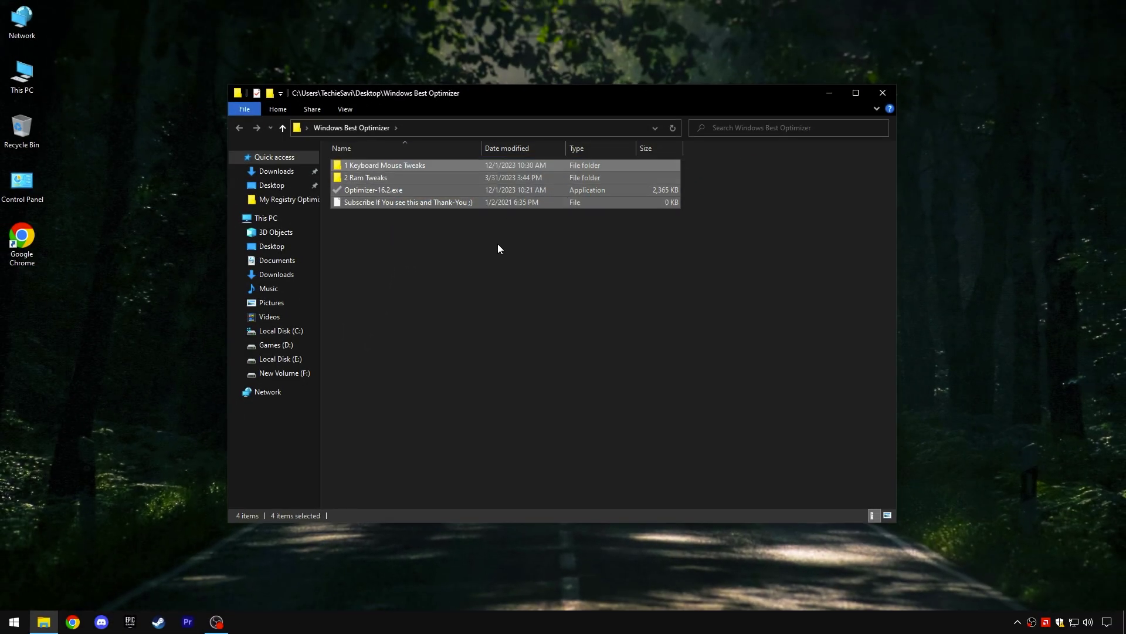
{"action": "left_click", "coordinate": [477, 232]}
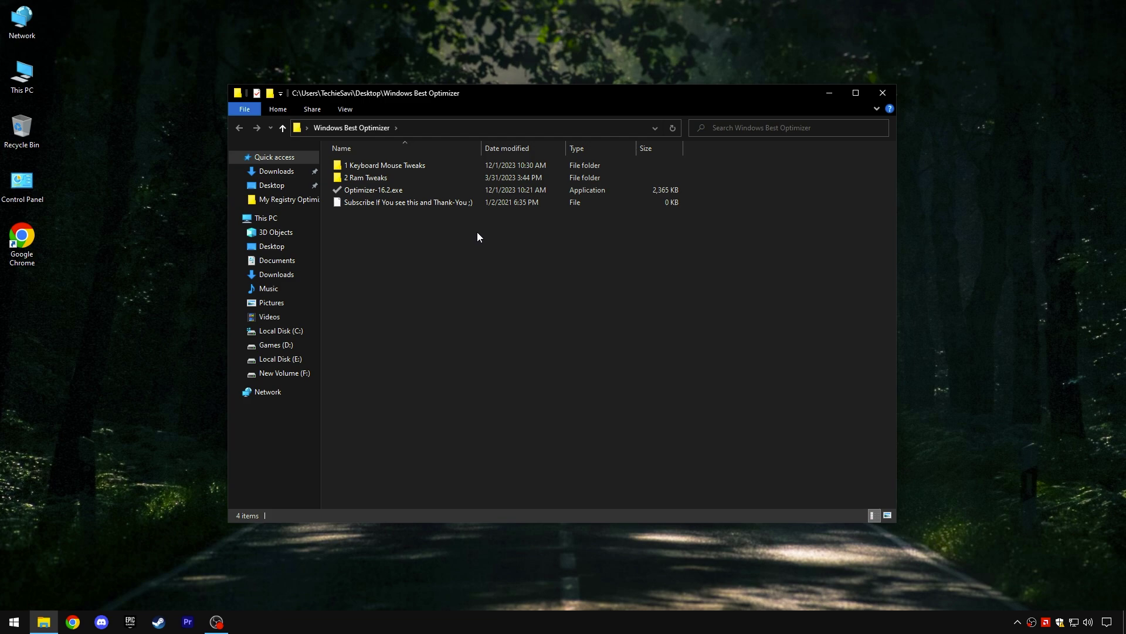
{"action": "left_click", "coordinate": [883, 93]}
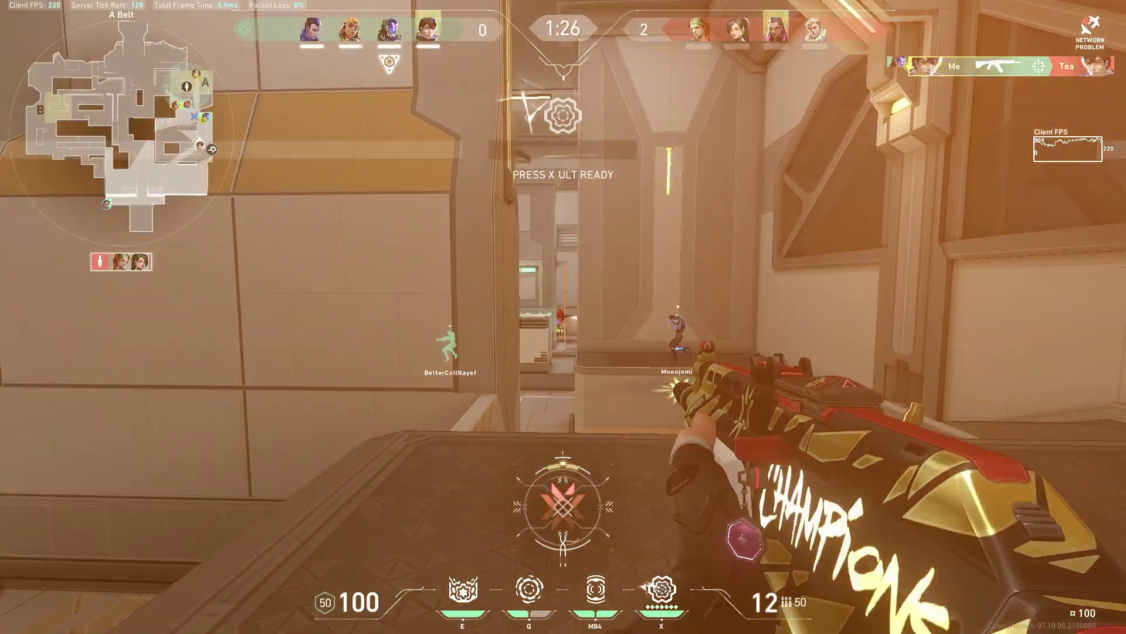
{"action": "key", "text": "r"}
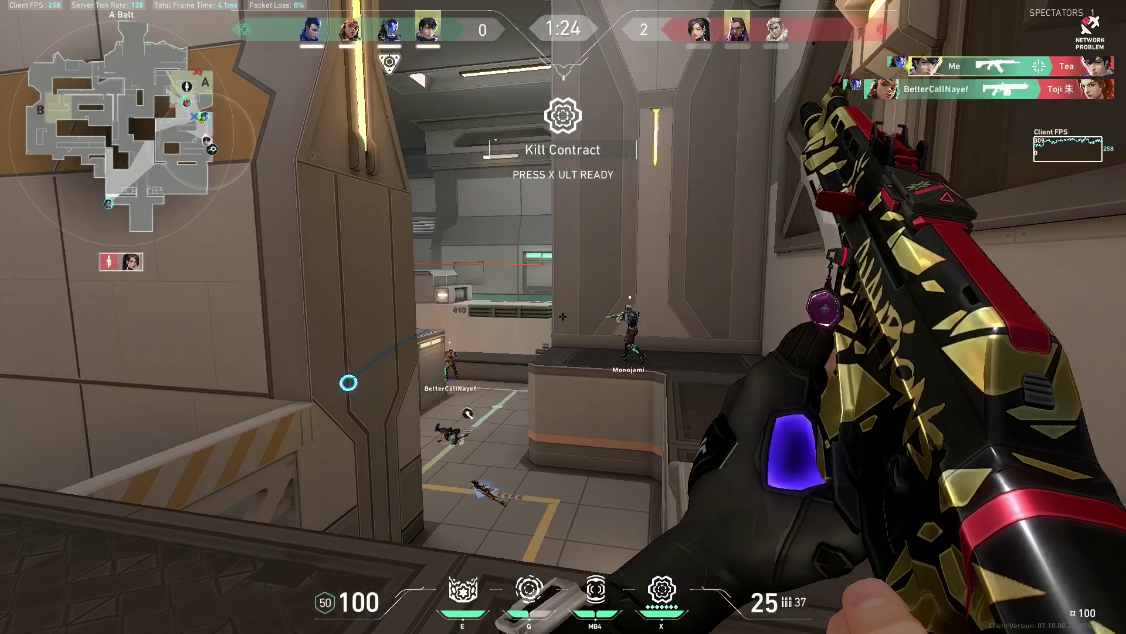
{"action": "key", "text": "a"}
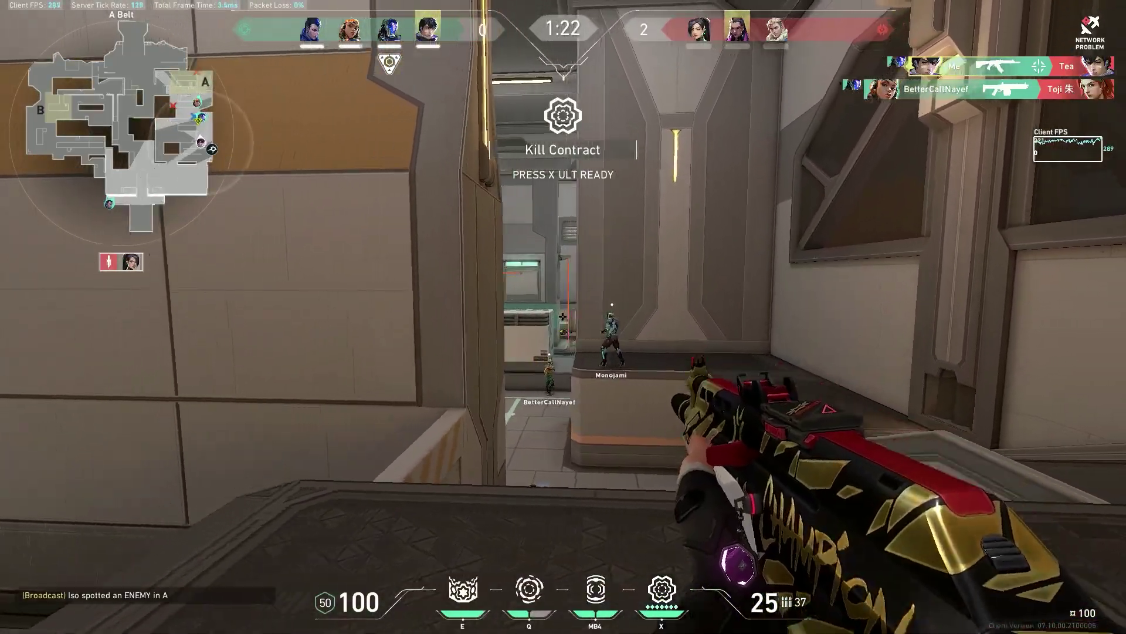
{"action": "left_click", "coordinate": [564, 317]}
{"action": "left_click", "coordinate": [563, 317]}
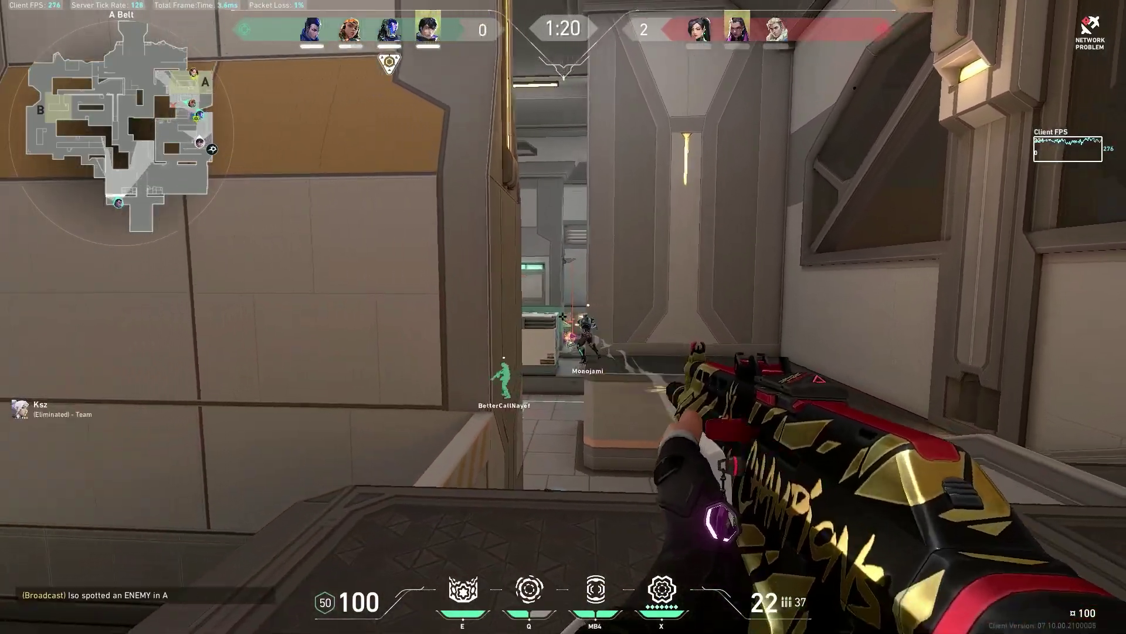